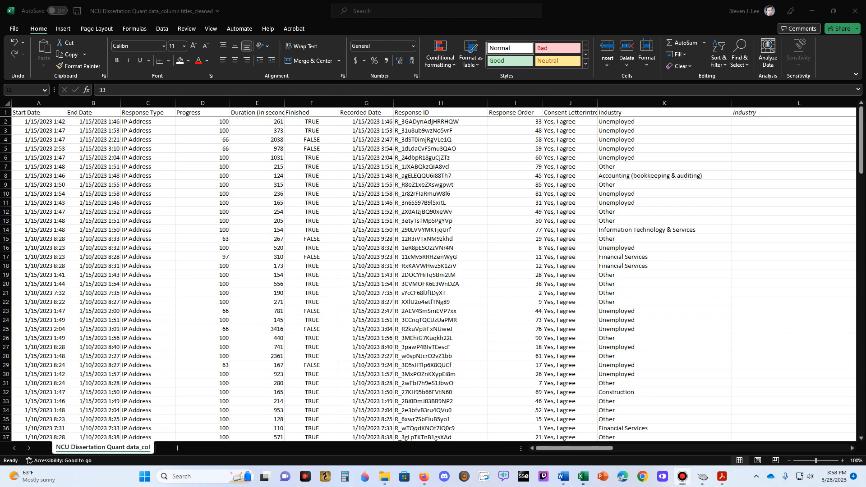
- Sort the whole survey table by Response Order from smallest to largest, expanding the selection to the neighbouring columns
{"action": "left_click", "coordinate": [514, 104]}
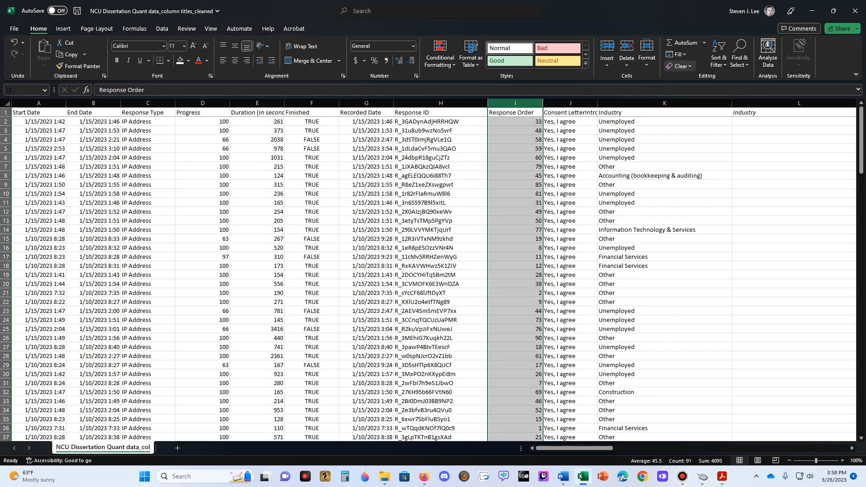
{"action": "left_click", "coordinate": [719, 58]}
{"action": "left_click", "coordinate": [748, 78]}
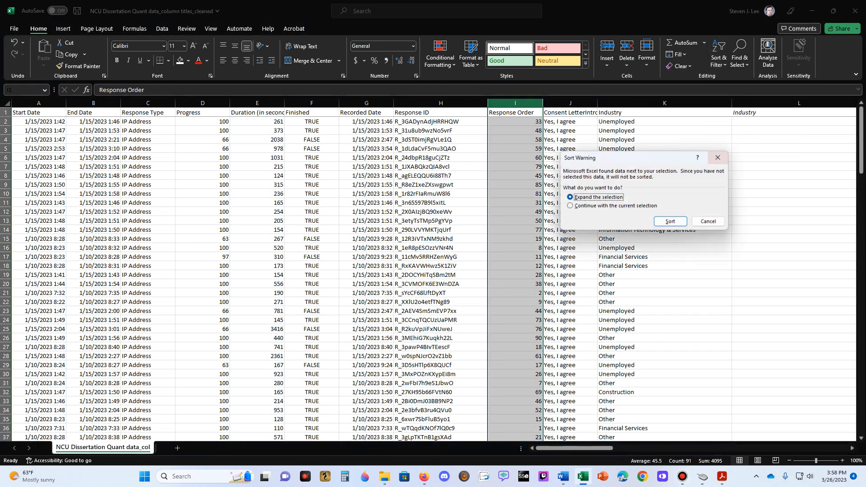
{"action": "left_click", "coordinate": [670, 221]}
{"action": "left_click", "coordinate": [515, 121]}
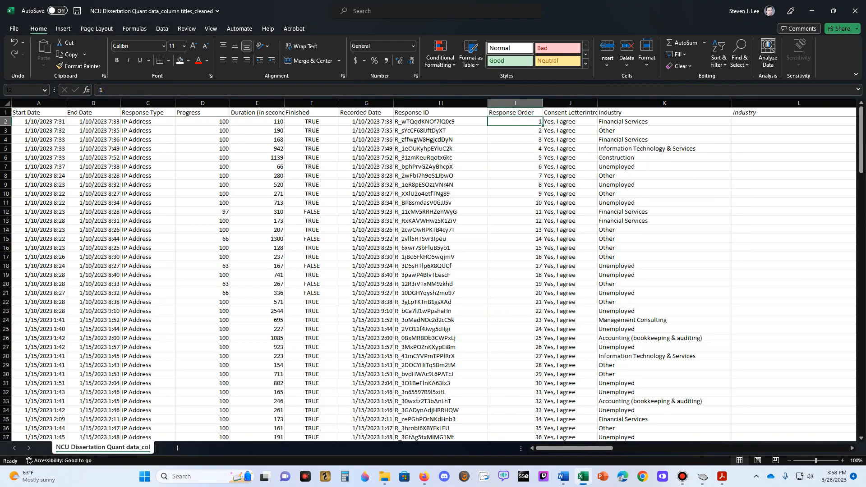
- Look across the first response's industry, service category and demographic columns as far as Income and its logged INCOME column
{"action": "key", "text": "Right"}
{"action": "key", "text": "Right"}
{"action": "key", "text": "Right"}
{"action": "key", "text": "Right"}
{"action": "key", "text": "Right"}
{"action": "key", "text": "Right"}
{"action": "key", "text": "Right"}
{"action": "key", "text": "Right"}
{"action": "key", "text": "Right"}
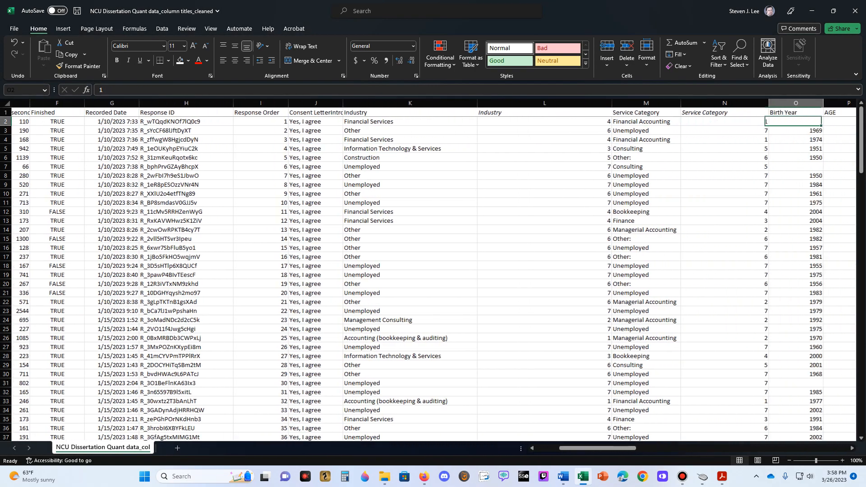
{"action": "key", "text": "Right"}
{"action": "key", "text": "Right"}
{"action": "key", "text": "Right"}
{"action": "key", "text": "Right"}
{"action": "key", "text": "Right"}
{"action": "key", "text": "Right"}
{"action": "key", "text": "Right"}
{"action": "key", "text": "Right"}
{"action": "key", "text": "Right"}
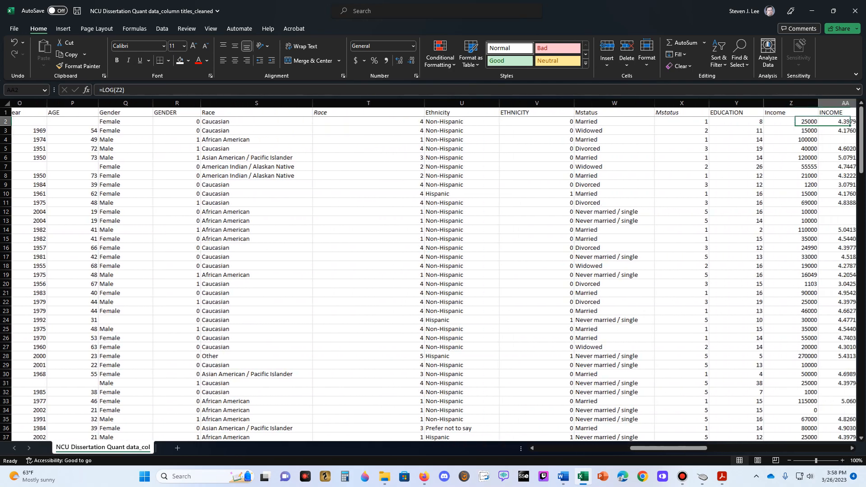
{"action": "key", "text": "Right"}
{"action": "key", "text": "Right"}
{"action": "key", "text": "Left"}
{"action": "key", "text": "Left"}
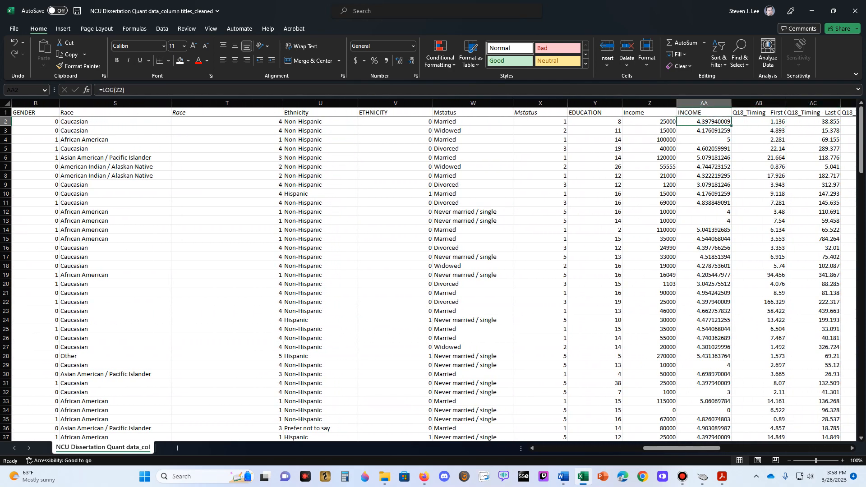
{"action": "key", "text": "Left"}
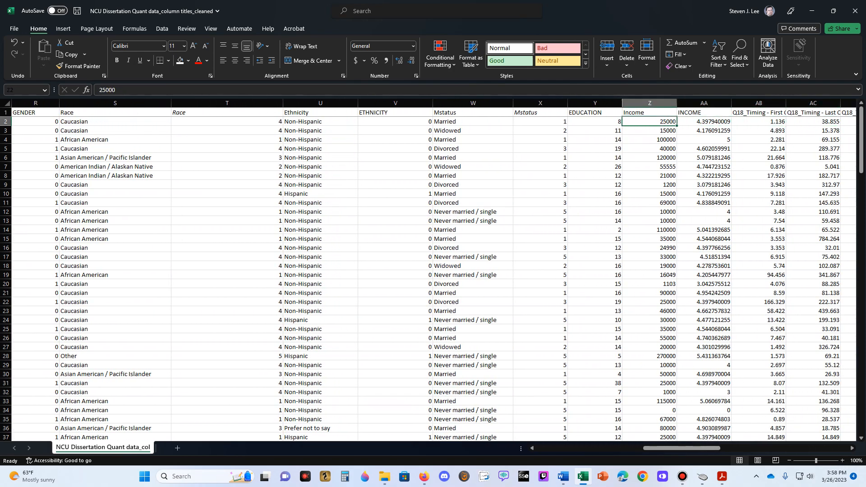
- Compare the raw Income values with the LOG formulas in the INCOME column for rows 2 to 13
{"action": "key", "text": "Right"}
{"action": "key", "text": "Left"}
{"action": "key", "text": "Down"}
{"action": "key", "text": "Right"}
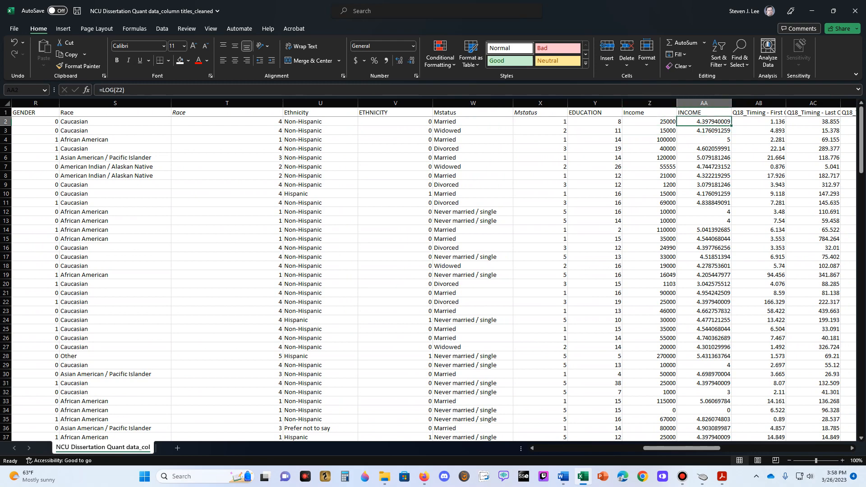
{"action": "key", "text": "Down"}
{"action": "key", "text": "Left"}
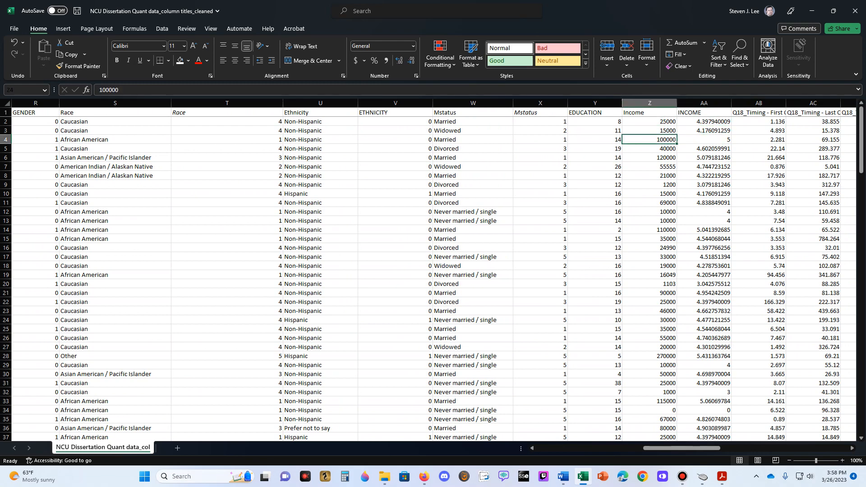
{"action": "key", "text": "Up"}
{"action": "key", "text": "Up"}
{"action": "key", "text": "Down"}
{"action": "key", "text": "Down"}
{"action": "key", "text": "Right"}
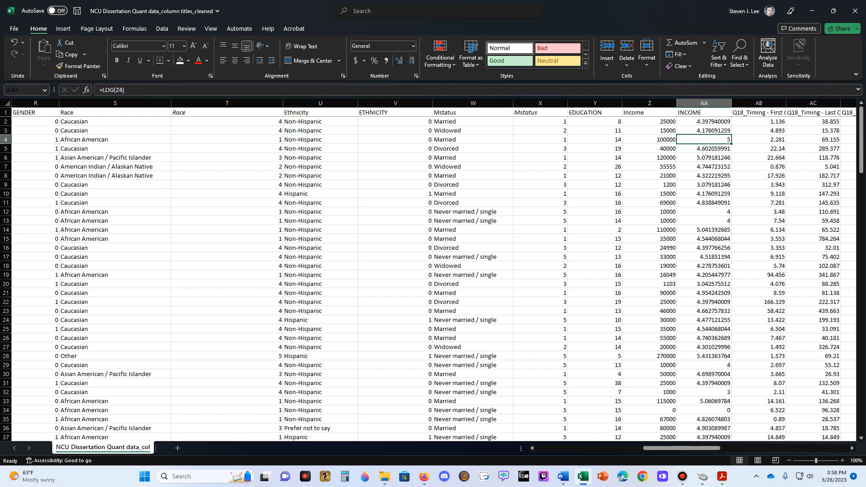
{"action": "key", "text": "Down"}
{"action": "key", "text": "Down"}
{"action": "key", "text": "Down"}
{"action": "key", "text": "Down"}
{"action": "key", "text": "Down"}
{"action": "key", "text": "Down"}
{"action": "key", "text": "Down"}
{"action": "key", "text": "Down"}
{"action": "key", "text": "Left"}
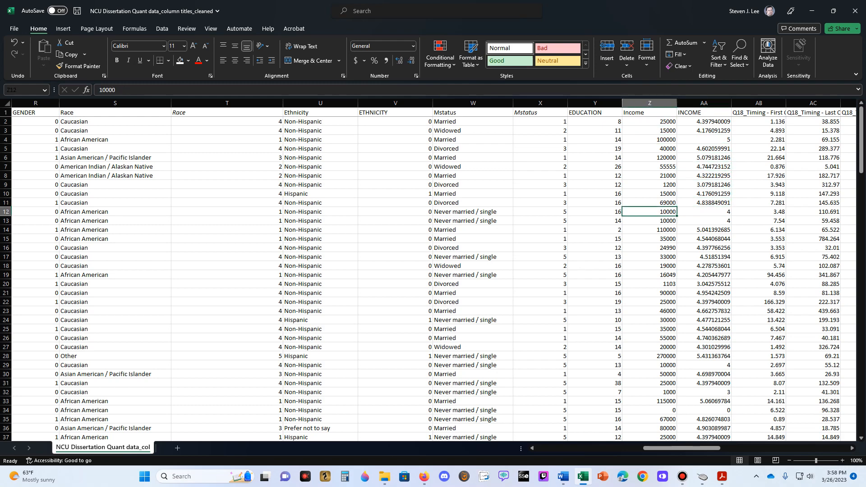
{"action": "key", "text": "Right"}
{"action": "key", "text": "Down"}
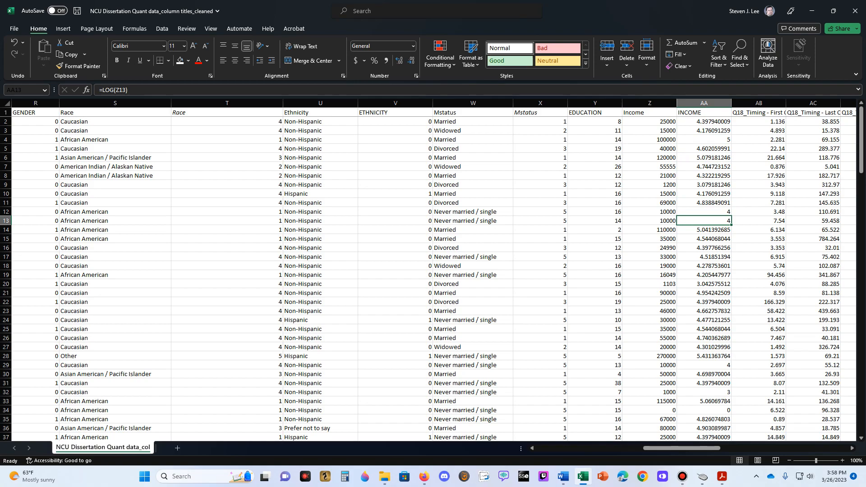
- Examine row 13 from the Consent Letter column across the demographic columns to the WP columns
{"action": "key", "text": "Left"}
{"action": "key", "text": "Left"}
{"action": "key", "text": "Left"}
{"action": "key", "text": "Left"}
{"action": "key", "text": "Left"}
{"action": "key", "text": "Left"}
{"action": "key", "text": "Left"}
{"action": "key", "text": "Left"}
{"action": "key", "text": "Left"}
{"action": "key", "text": "Left"}
{"action": "key", "text": "Left"}
{"action": "key", "text": "Left"}
{"action": "key", "text": "Left"}
{"action": "key", "text": "Left"}
{"action": "key", "text": "Left"}
{"action": "key", "text": "Left"}
{"action": "key", "text": "Left"}
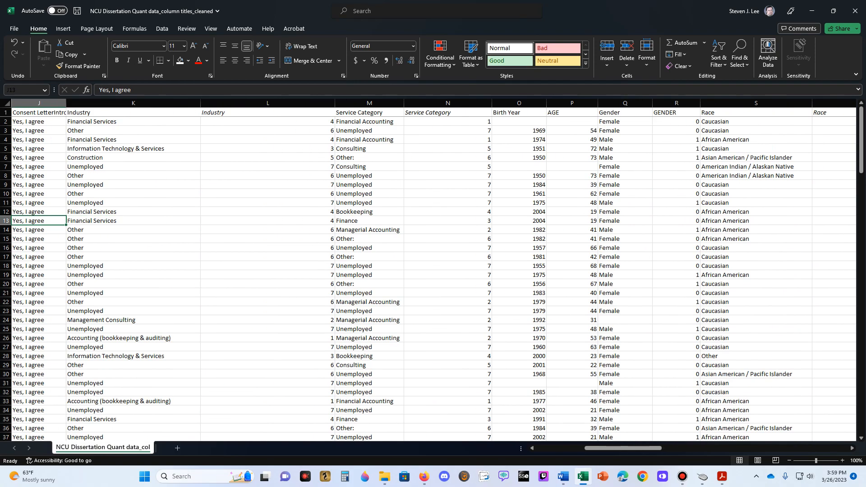
{"action": "key", "text": "Right"}
{"action": "key", "text": "Right"}
{"action": "key", "text": "Right"}
{"action": "key", "text": "Right"}
{"action": "key", "text": "Right"}
{"action": "key", "text": "Right"}
{"action": "key", "text": "Right"}
{"action": "key", "text": "Right"}
{"action": "key", "text": "Right"}
{"action": "key", "text": "Right"}
{"action": "key", "text": "Right"}
{"action": "key", "text": "Right"}
{"action": "key", "text": "Right"}
{"action": "key", "text": "Right"}
{"action": "key", "text": "Right"}
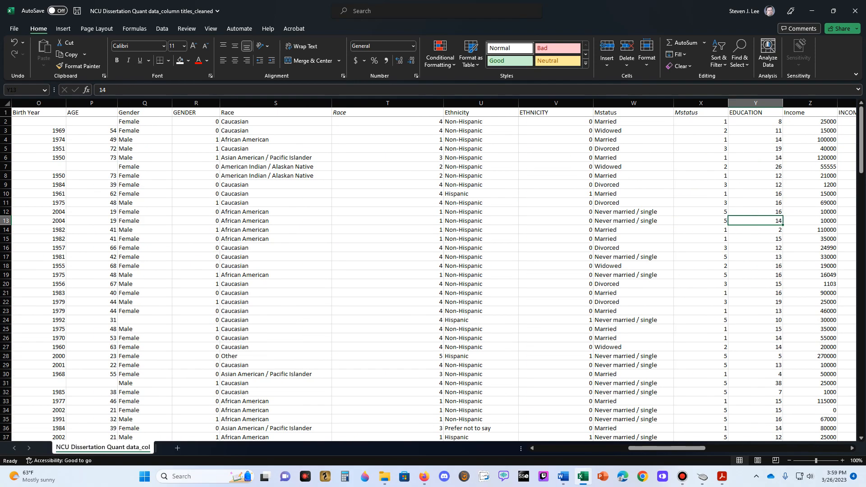
{"action": "key", "text": "Right"}
{"action": "key", "text": "Right"}
{"action": "key", "text": "Right"}
{"action": "key", "text": "Right"}
{"action": "key", "text": "Right"}
{"action": "key", "text": "Right"}
{"action": "key", "text": "Right"}
{"action": "key", "text": "Right"}
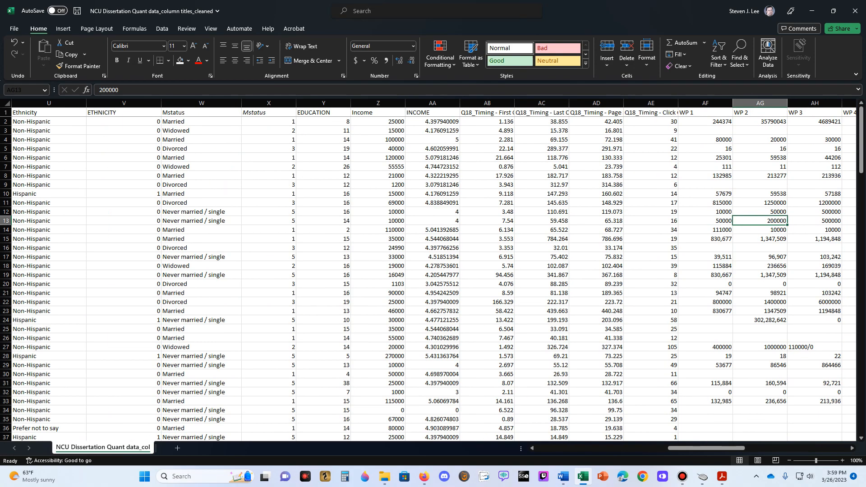
- Check the LOG formulas in the INCOME column again, working from row 13 up to row 2
{"action": "key", "text": "Left"}
{"action": "key", "text": "Left"}
{"action": "key", "text": "Left"}
{"action": "key", "text": "Left"}
{"action": "key", "text": "Left"}
{"action": "key", "text": "Left"}
{"action": "key", "text": "Left"}
{"action": "key", "text": "Up"}
{"action": "key", "text": "Up"}
{"action": "key", "text": "Right"}
{"action": "key", "text": "Up"}
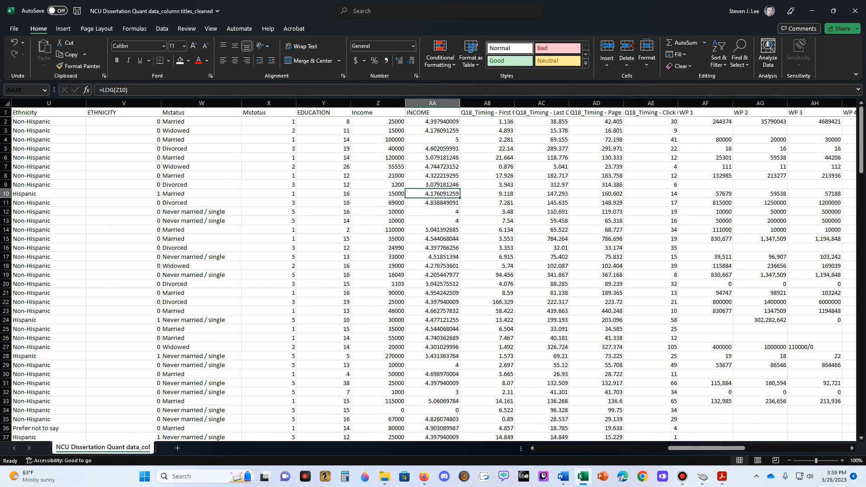
{"action": "key", "text": "Up"}
{"action": "key", "text": "Up"}
{"action": "key", "text": "Up"}
{"action": "key", "text": "Up"}
{"action": "key", "text": "Up"}
{"action": "key", "text": "Up"}
{"action": "key", "text": "Up"}
{"action": "key", "text": "Up"}
- Look back along row 2 through the demographic, service category and industry columns to Response ID and Response Order
{"action": "key", "text": "Left"}
{"action": "key", "text": "Left"}
{"action": "key", "text": "Left"}
{"action": "key", "text": "Left"}
{"action": "key", "text": "Left"}
{"action": "key", "text": "Left"}
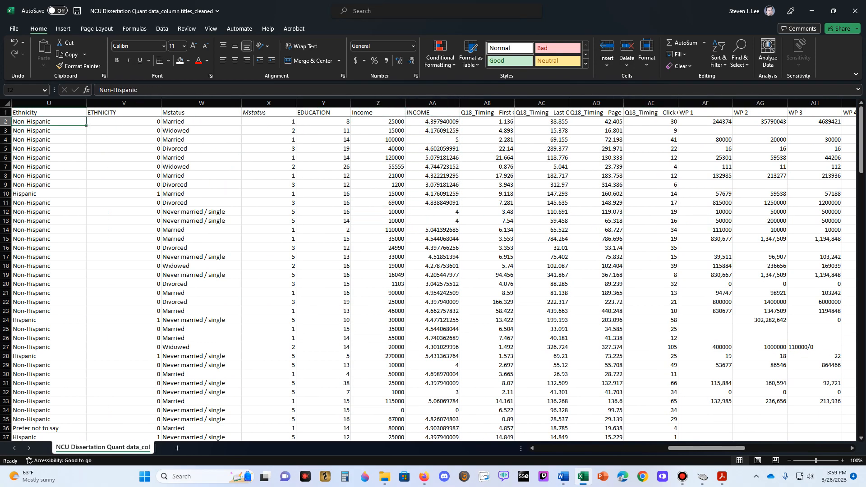
{"action": "key", "text": "Left"}
{"action": "key", "text": "Left"}
{"action": "key", "text": "Left"}
{"action": "key", "text": "Left"}
{"action": "key", "text": "Left"}
{"action": "key", "text": "Left"}
{"action": "key", "text": "Left"}
{"action": "key", "text": "Left"}
{"action": "key", "text": "Right"}
{"action": "key", "text": "Right"}
{"action": "key", "text": "Right"}
{"action": "key", "text": "Right"}
{"action": "key", "text": "Right"}
{"action": "key", "text": "Right"}
{"action": "key", "text": "Right"}
{"action": "key", "text": "Left"}
{"action": "key", "text": "Left"}
{"action": "key", "text": "Left"}
{"action": "key", "text": "Left"}
{"action": "key", "text": "Left"}
{"action": "key", "text": "Left"}
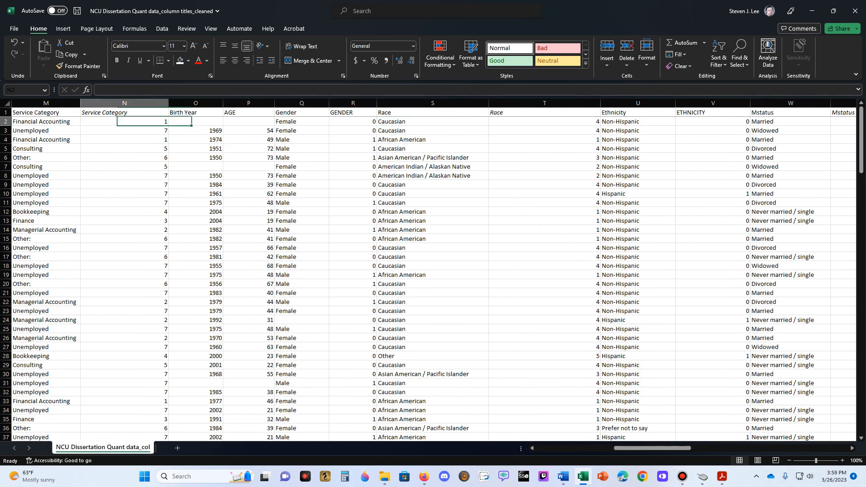
{"action": "key", "text": "Left"}
{"action": "key", "text": "Right"}
{"action": "key", "text": "Left"}
{"action": "key", "text": "Left"}
{"action": "key", "text": "Left"}
{"action": "key", "text": "Left"}
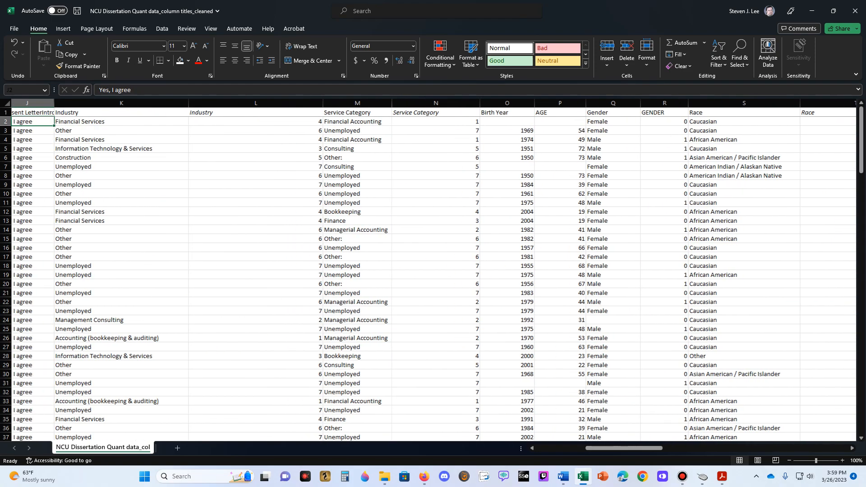
{"action": "key", "text": "Left"}
{"action": "key", "text": "Left"}
{"action": "key", "text": "Left"}
{"action": "key", "text": "Left"}
{"action": "key", "text": "Left"}
{"action": "key", "text": "Right"}
{"action": "key", "text": "Right"}
{"action": "key", "text": "Right"}
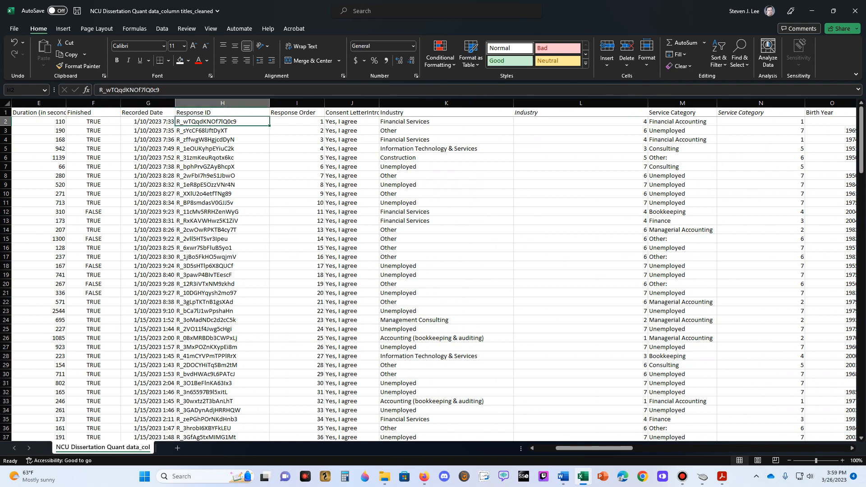
{"action": "key", "text": "Right"}
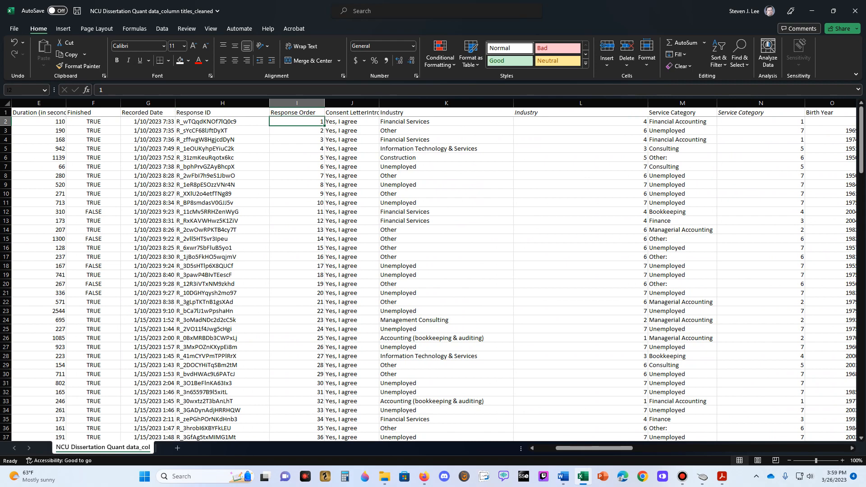
- Examine the Consent Letter column and compare the text Industry column with its numerically coded, italic-titled counterpart
{"action": "key", "text": "Right"}
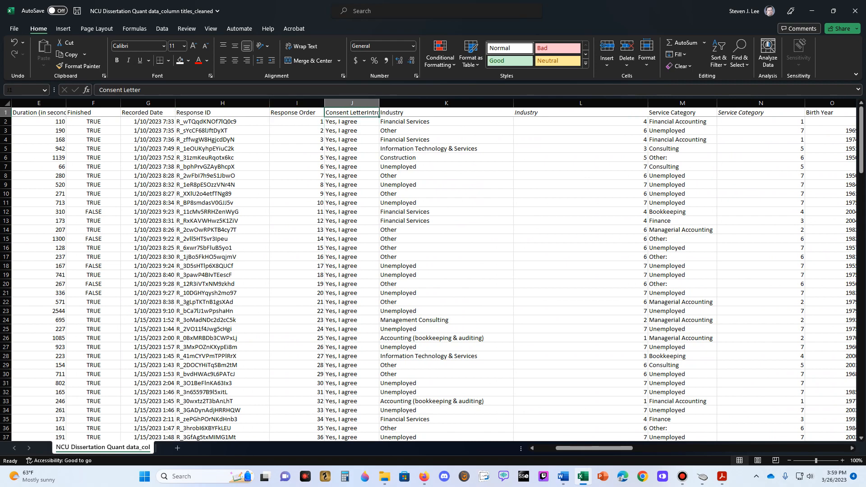
{"action": "key", "text": "Right"}
{"action": "key", "text": "Right"}
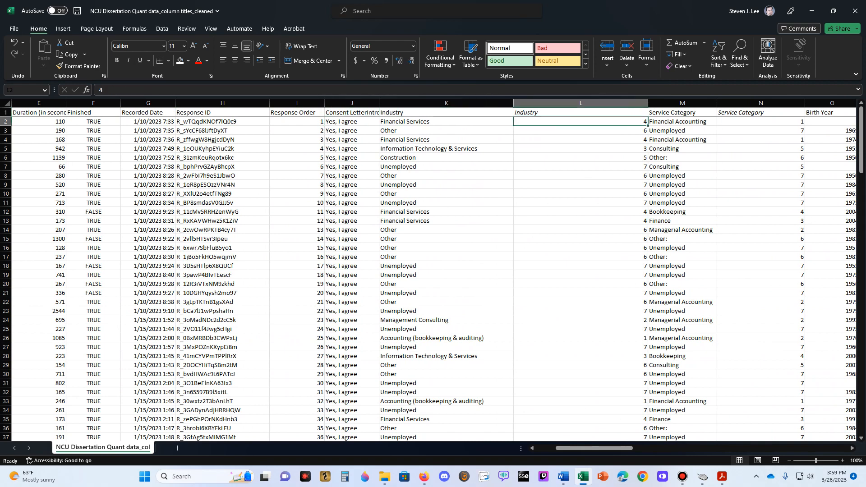
{"action": "key", "text": "Left"}
{"action": "key", "text": "Left"}
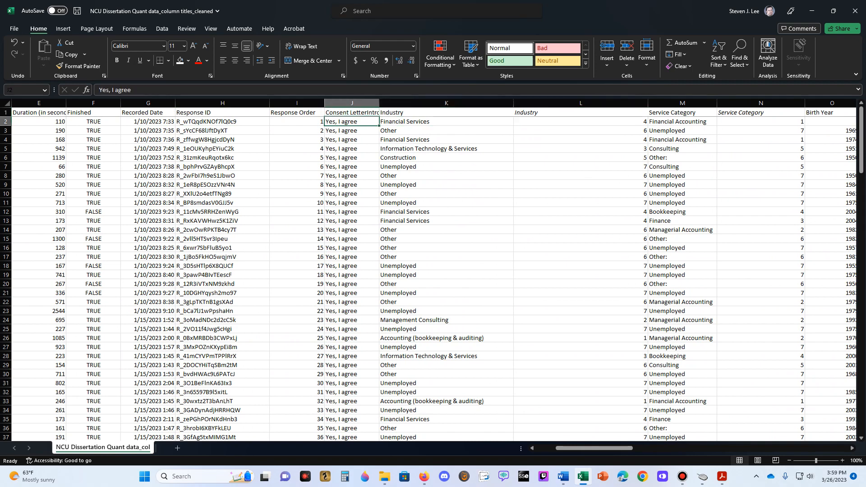
{"action": "key", "text": "Right"}
{"action": "key", "text": "Right"}
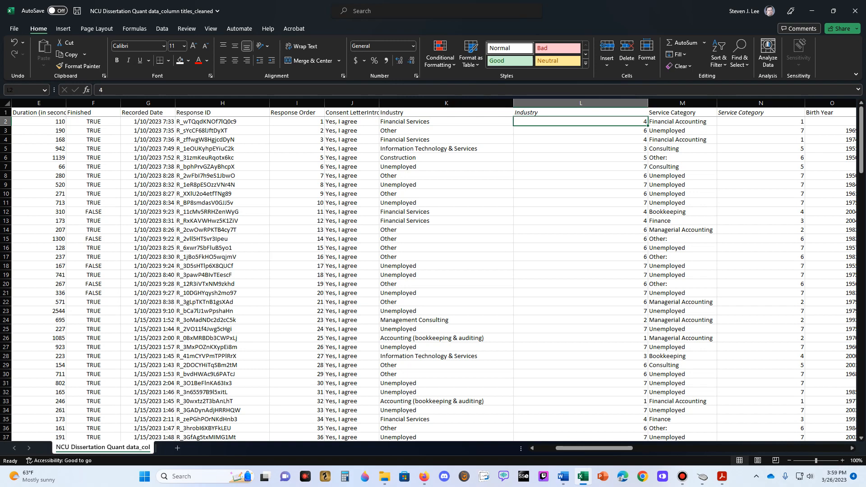
{"action": "key", "text": "Left"}
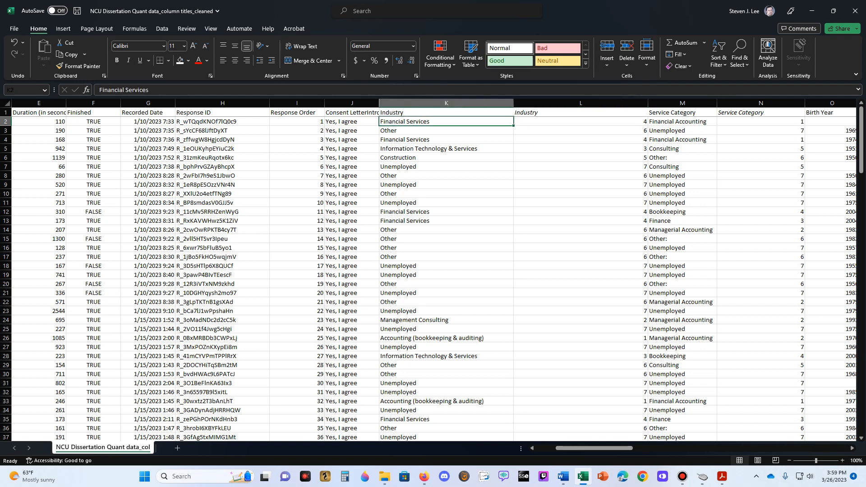
{"action": "key", "text": "Up"}
{"action": "key", "text": "Right"}
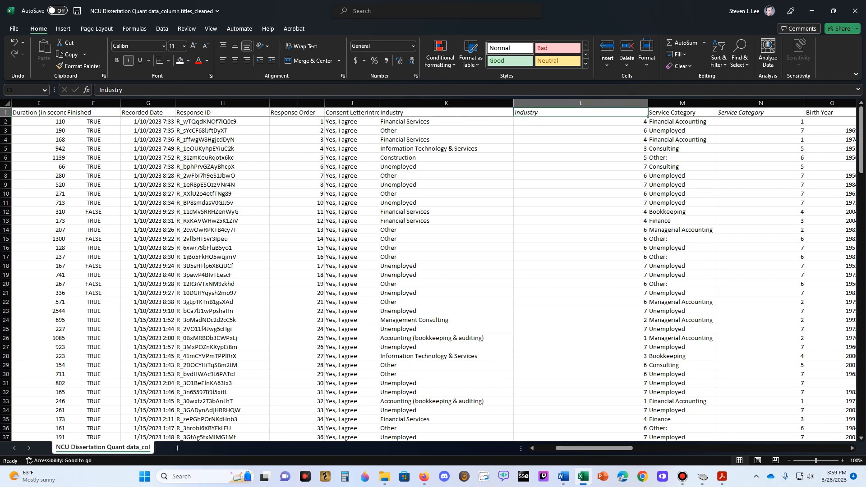
- Insert a blank column before the text Service Category column and narrow the coded Industry column
{"action": "right_click", "coordinate": [690, 104]}
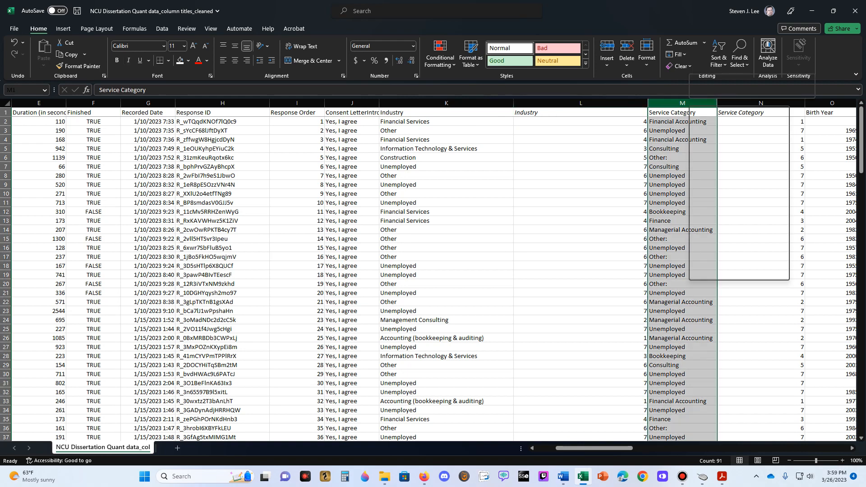
{"action": "left_click", "coordinate": [712, 196]}
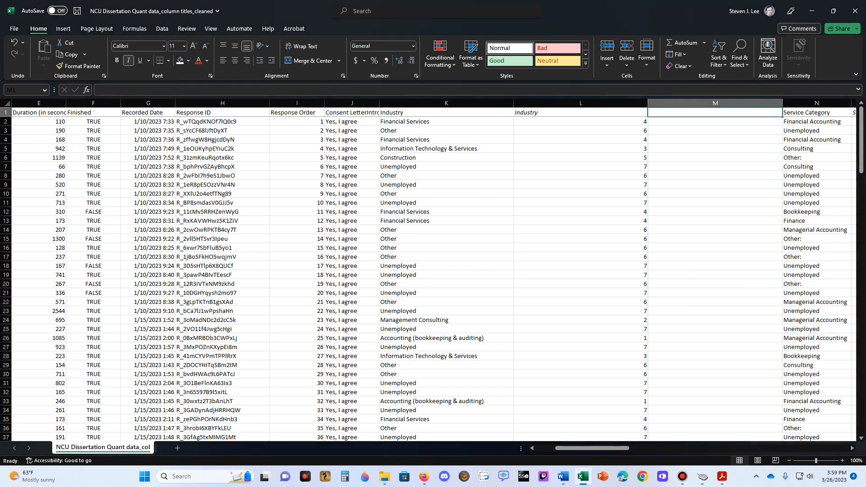
{"action": "left_click_drag", "start_coordinate": [647, 102], "coordinate": [498, 102]}
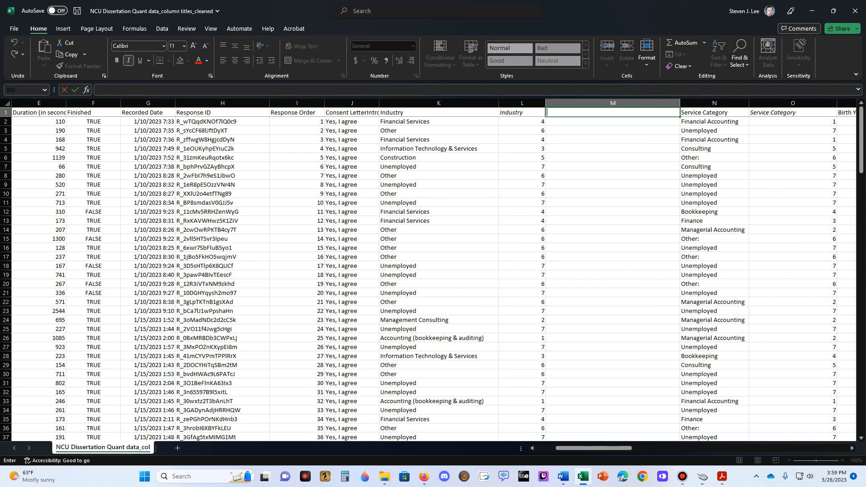
{"action": "left_click", "coordinate": [613, 130]}
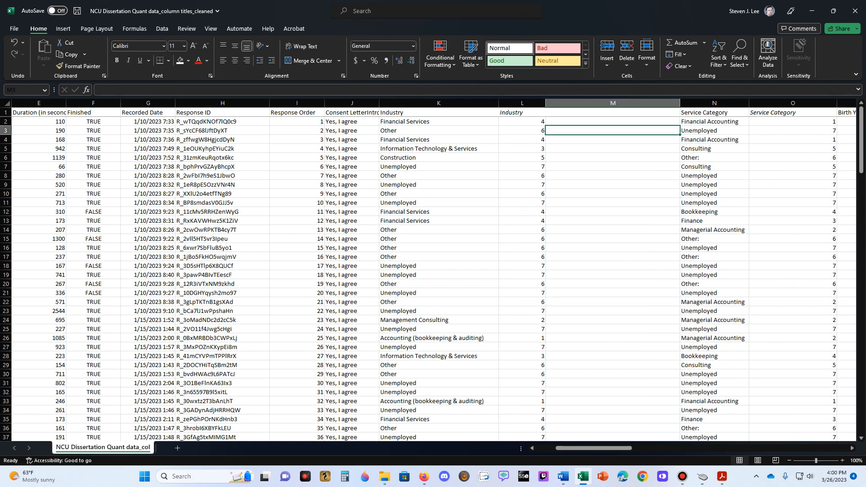
- Switch to the Qualtrics survey in Firefox and examine the answer choices of Q1 on industries and Q2 on service categories
{"action": "left_click", "coordinate": [424, 476]}
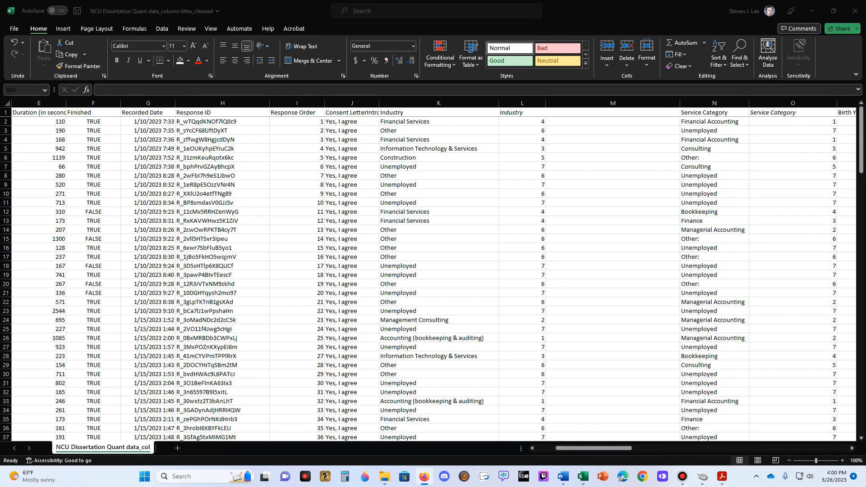
{"action": "scroll", "coordinate": [513, 291], "scroll_direction": "up", "scroll_amount": 15}
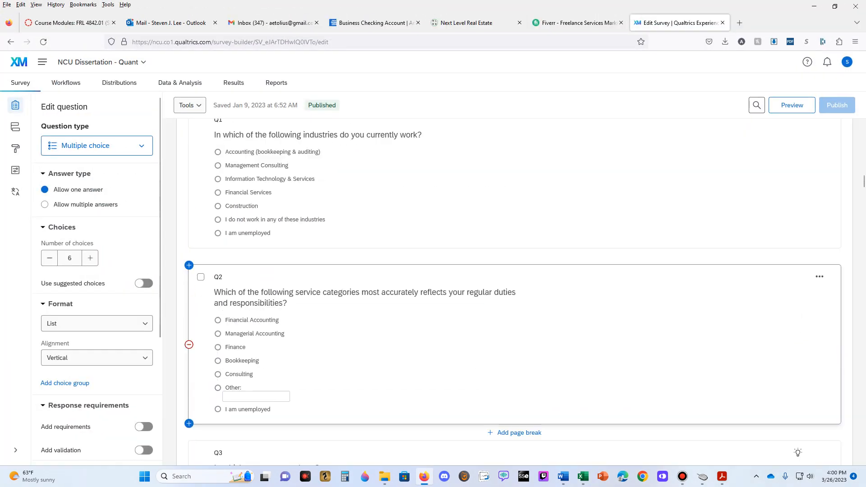
{"action": "scroll", "coordinate": [514, 291], "scroll_direction": "up", "scroll_amount": 2}
{"action": "scroll", "coordinate": [514, 291], "scroll_direction": "down", "scroll_amount": 2}
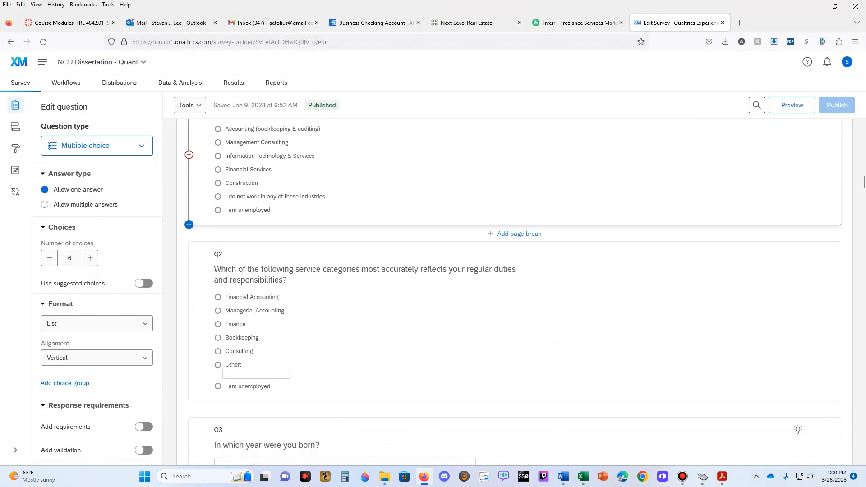
{"action": "scroll", "coordinate": [514, 291], "scroll_direction": "up", "scroll_amount": 1}
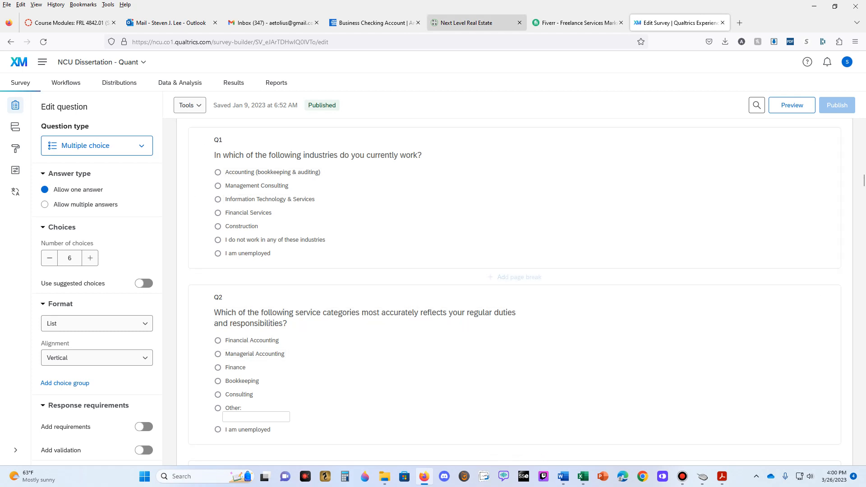
- Switch back to the Excel survey workbook and title the blank column M I-ACCOUNTING in non-italic text
{"action": "left_click_drag", "start_coordinate": [536, 8], "coordinate": [865, 1]}
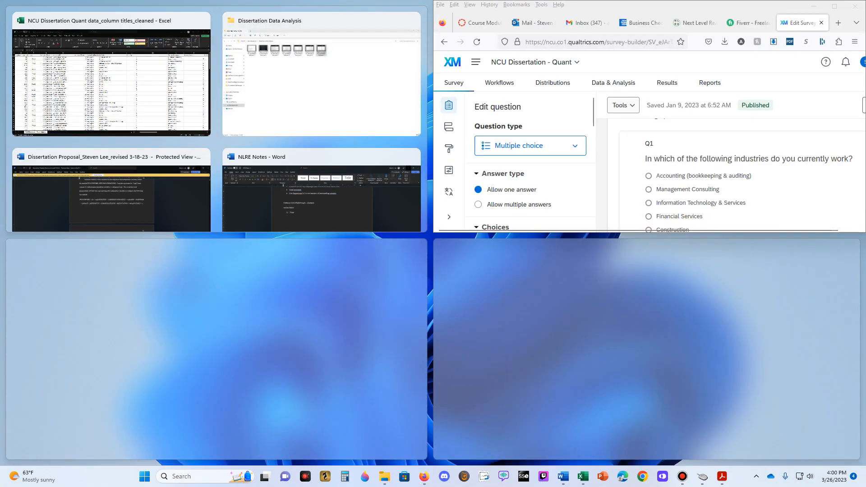
{"action": "left_click_drag", "start_coordinate": [721, 5], "coordinate": [865, 135]}
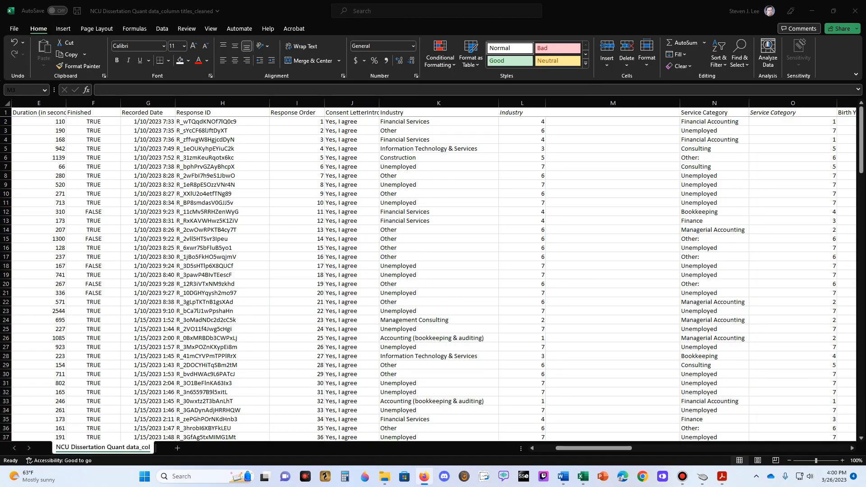
{"action": "left_click", "coordinate": [612, 112]}
{"action": "left_click", "coordinate": [613, 112]}
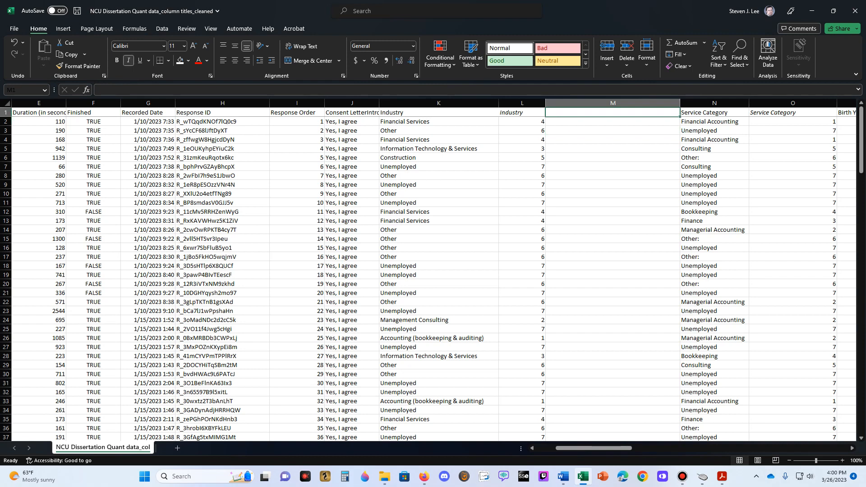
{"action": "type", "text": "I-"}
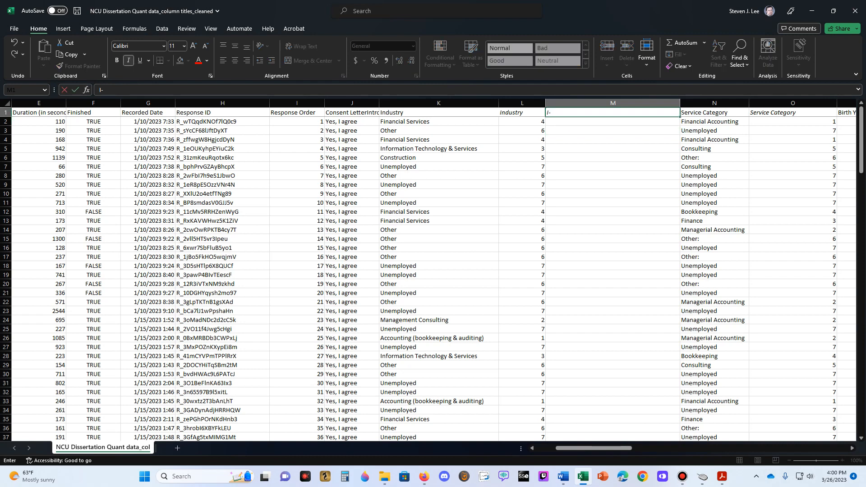
{"action": "key", "text": "ctrl+i"}
{"action": "type", "text": "-ACCOUNTING"}
{"action": "key", "text": "Return"}
{"action": "key", "text": "Up"}
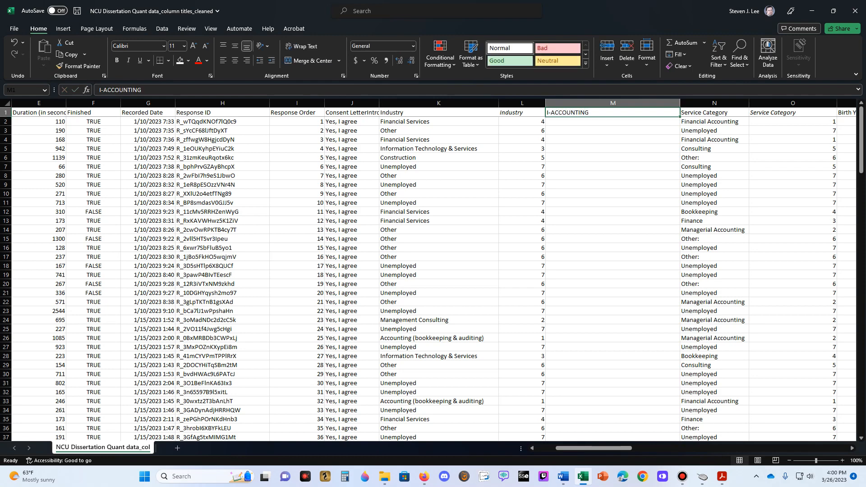
- Enter =IF(L2=1,1,0) in M2 and fill it down the I-ACCOUNTING column
{"action": "key", "text": "Down"}
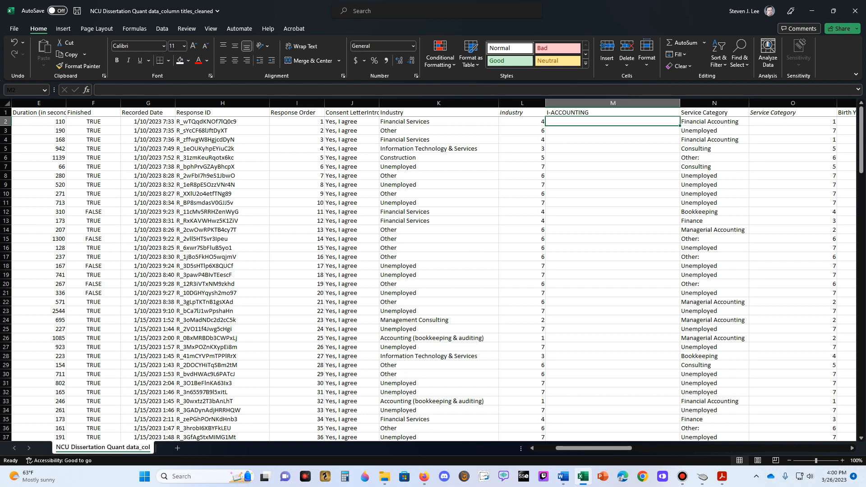
{"action": "type", "text": "=if("}
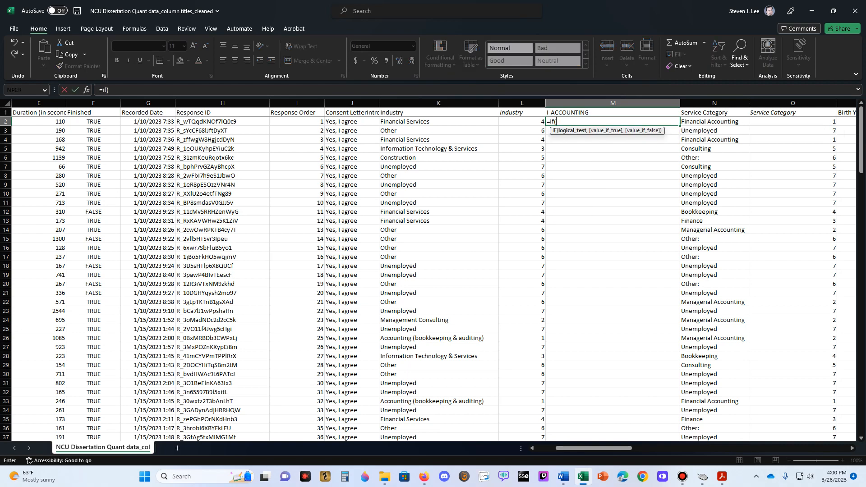
{"action": "key", "text": "Left"}
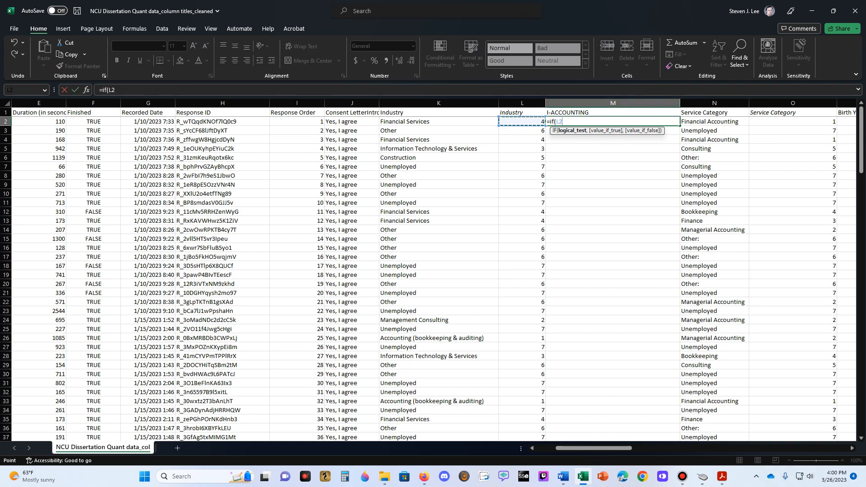
{"action": "type", "text": "=1,"}
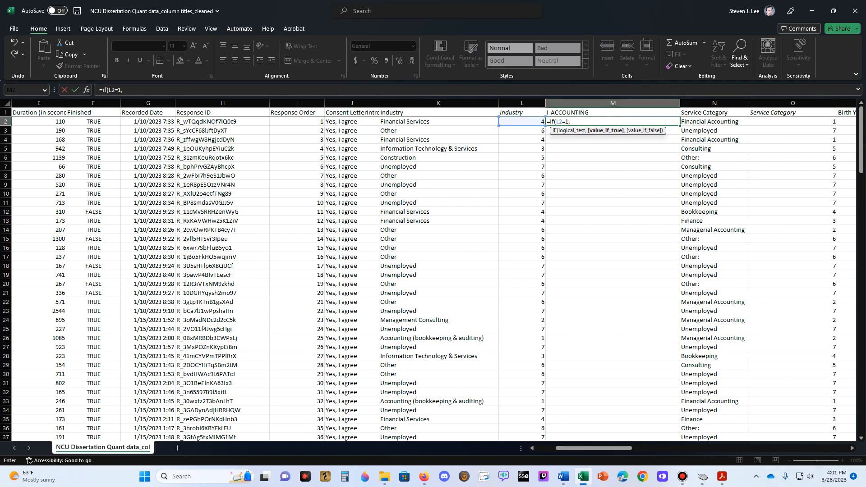
{"action": "type", "text": "1,0"}
{"action": "key", "text": "Return"}
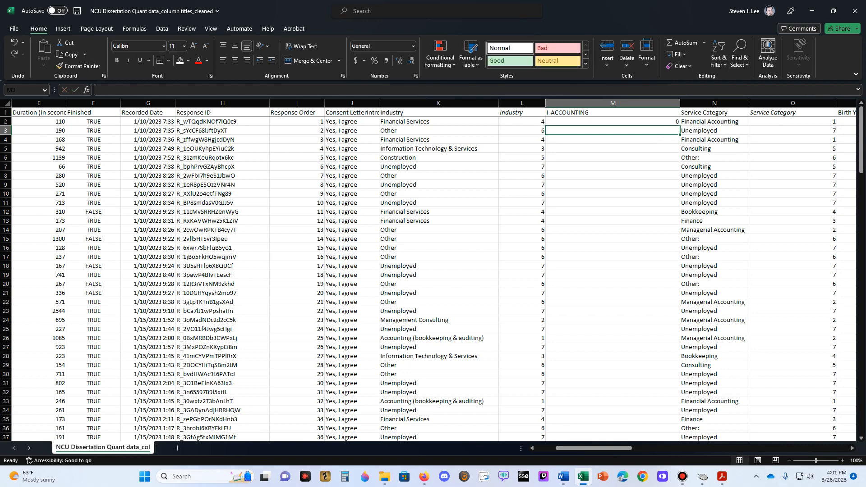
{"action": "key", "text": "Up"}
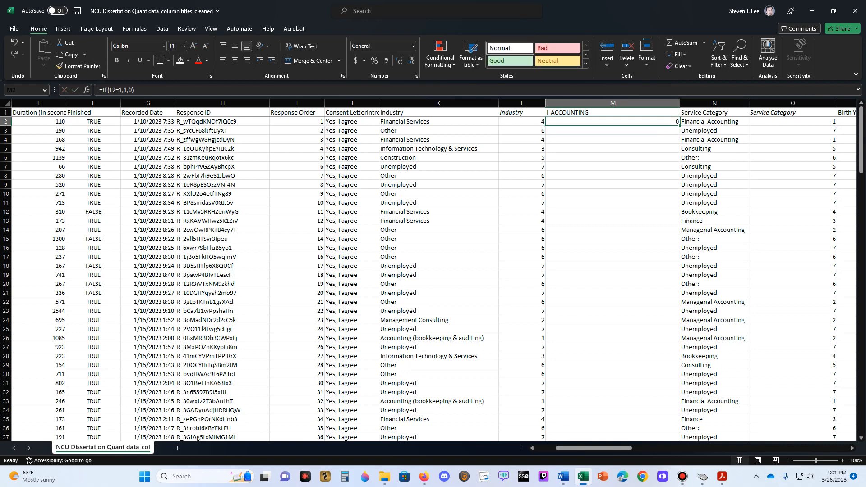
{"action": "double_click", "coordinate": [679, 125]}
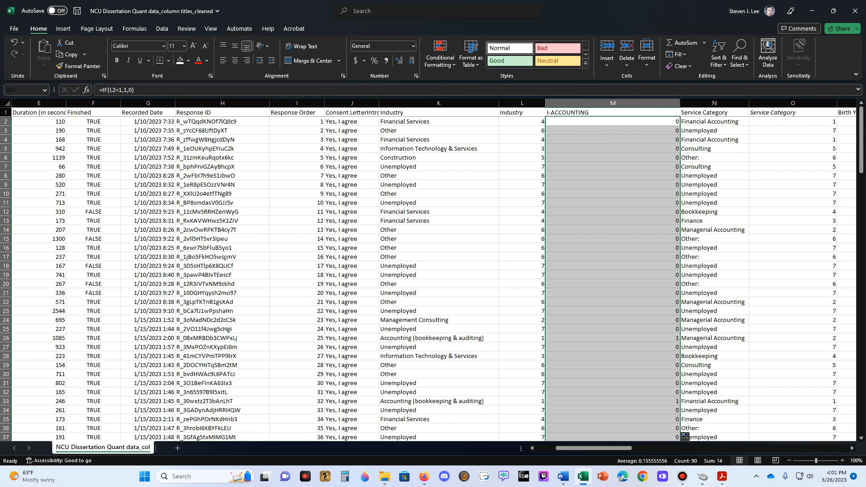
- Check the I-ACCOUNTING flags against the text and coded Industry columns, comparing the accounting rows 26 and 33 with other industries
{"action": "left_click", "coordinate": [522, 139]}
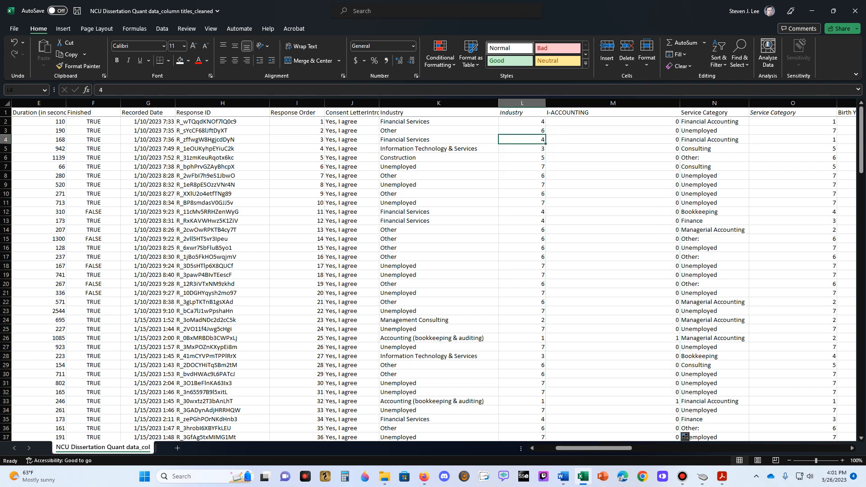
{"action": "left_click", "coordinate": [438, 337]}
{"action": "left_click", "coordinate": [612, 337]}
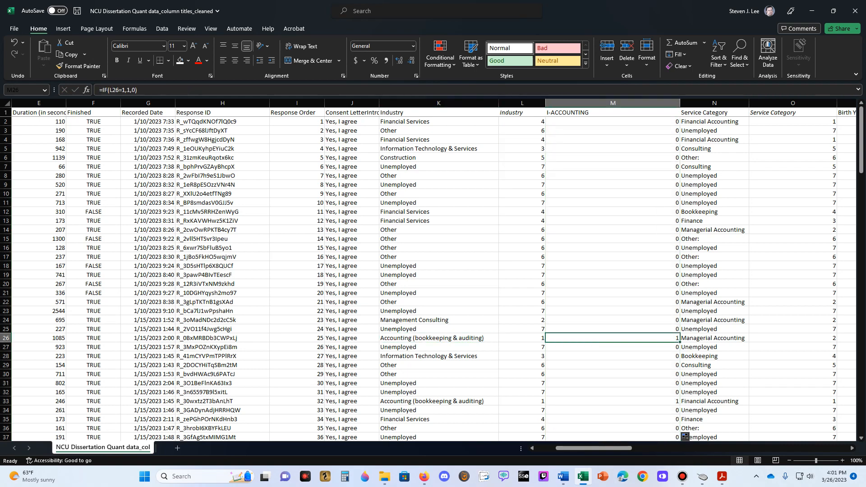
{"action": "key", "text": "Left"}
{"action": "key", "text": "Left"}
{"action": "key", "text": "Up"}
{"action": "key", "text": "Up"}
{"action": "key", "text": "Up"}
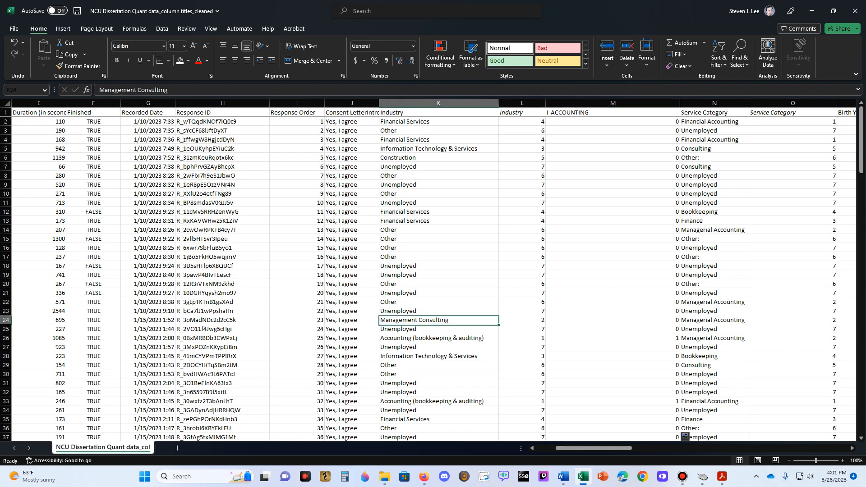
{"action": "key", "text": "Right"}
{"action": "key", "text": "Right"}
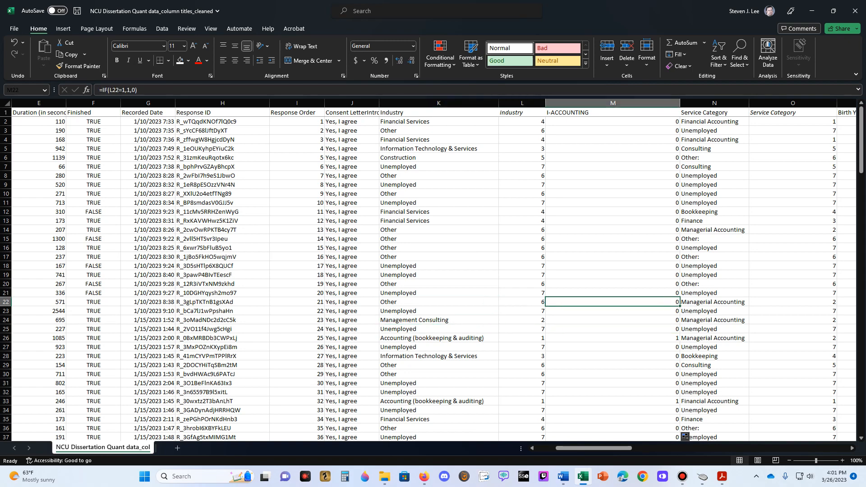
{"action": "key", "text": "Down"}
{"action": "key", "text": "Down"}
{"action": "key", "text": "Down"}
{"action": "key", "text": "Down"}
{"action": "key", "text": "Down"}
{"action": "key", "text": "Down"}
{"action": "key", "text": "Down"}
{"action": "key", "text": "Down"}
{"action": "key", "text": "Down"}
{"action": "key", "text": "Down"}
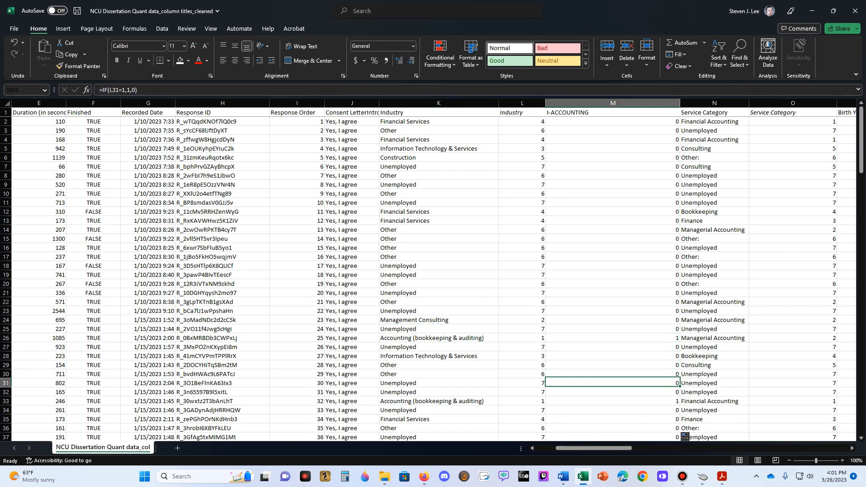
{"action": "key", "text": "Left"}
{"action": "key", "text": "Left"}
{"action": "key", "text": "Right"}
{"action": "key", "text": "Right"}
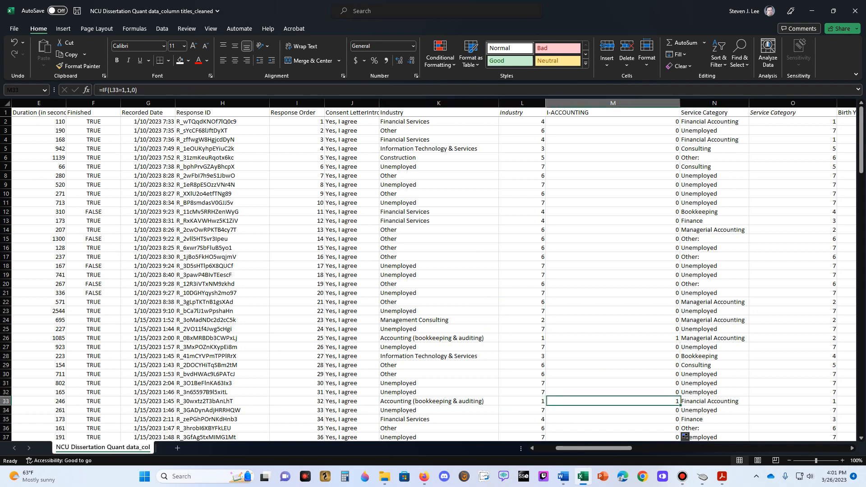
{"action": "key", "text": "Up"}
{"action": "key", "text": "Up"}
{"action": "key", "text": "Up"}
{"action": "key", "text": "Up"}
{"action": "key", "text": "Up"}
{"action": "key", "text": "Up"}
{"action": "key", "text": "Up"}
{"action": "key", "text": "Up"}
{"action": "key", "text": "Up"}
{"action": "key", "text": "Up"}
{"action": "key", "text": "Up"}
{"action": "key", "text": "Up"}
{"action": "key", "text": "Up"}
{"action": "key", "text": "Up"}
{"action": "key", "text": "Up"}
{"action": "key", "text": "Up"}
{"action": "key", "text": "Up"}
{"action": "key", "text": "Up"}
{"action": "key", "text": "Up"}
{"action": "key", "text": "Up"}
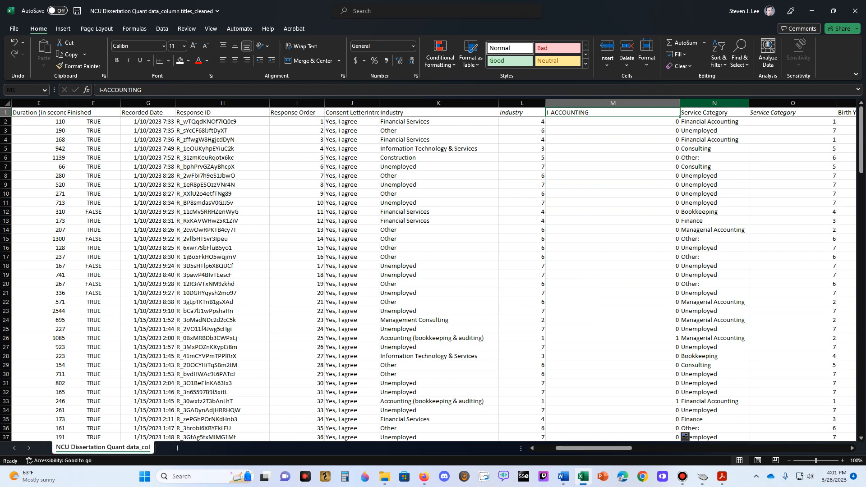
- Insert a blank column before the text Service Category column and narrow the I-ACCOUNTING column
{"action": "left_click", "coordinate": [719, 102]}
{"action": "right_click", "coordinate": [722, 103]}
{"action": "left_click", "coordinate": [745, 194]}
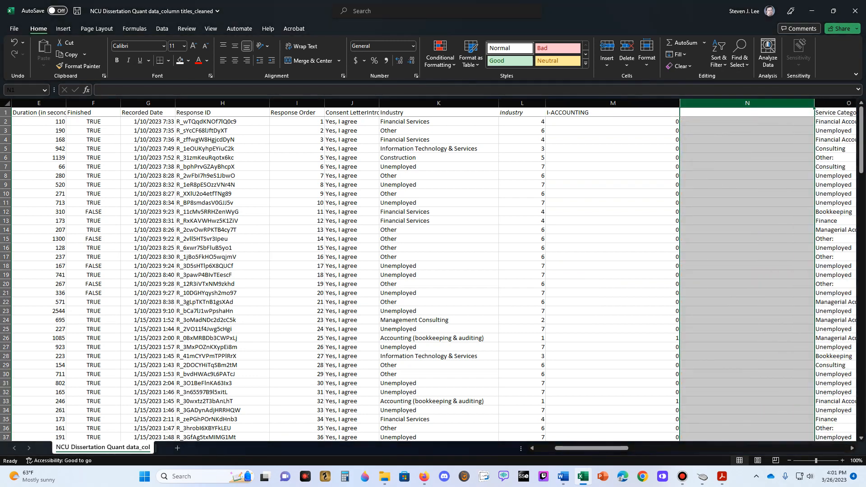
{"action": "left_click_drag", "start_coordinate": [679, 103], "coordinate": [603, 102]}
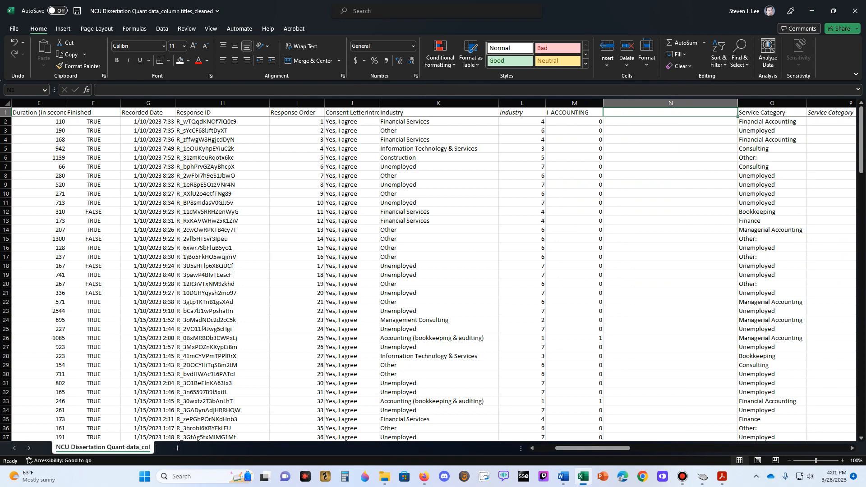
- Title the new blank column N I-CONSULTING
{"action": "type", "text": "i"}
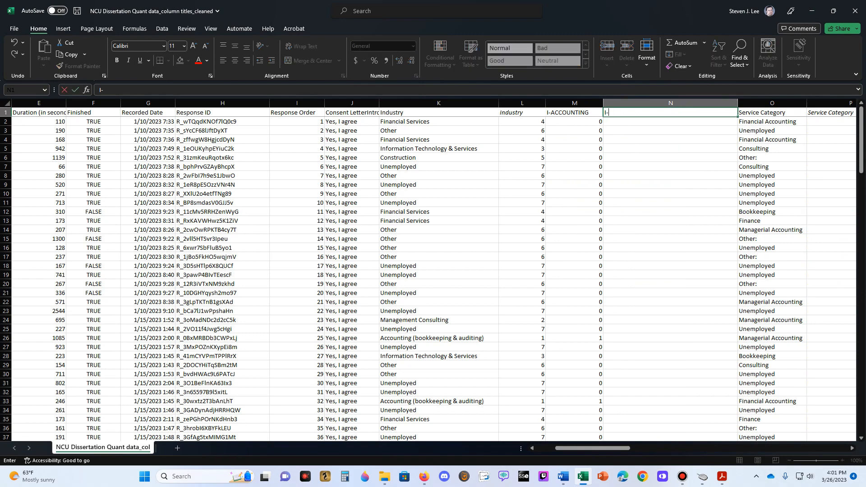
{"action": "type", "text": "-CONSULTING"}
{"action": "key", "text": "Return"}
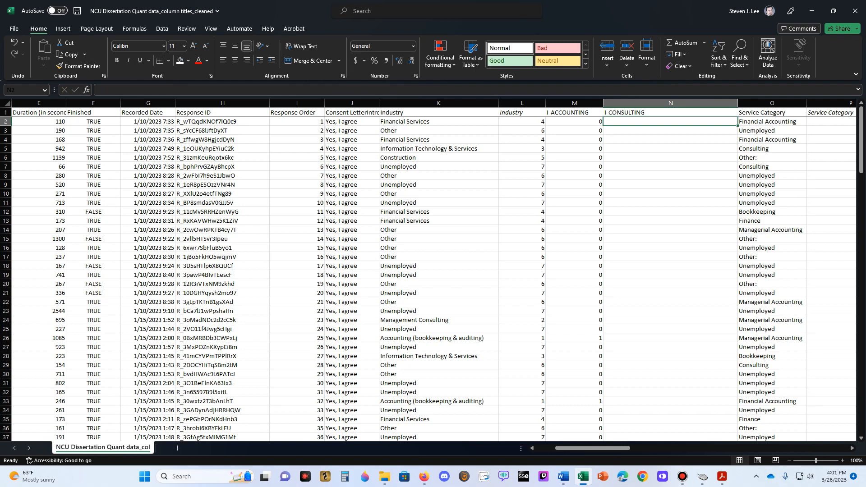
- Enter =IF(L2=2,1,0) in N2 and fill it down the I-CONSULTING column
{"action": "type", "text": "=if("}
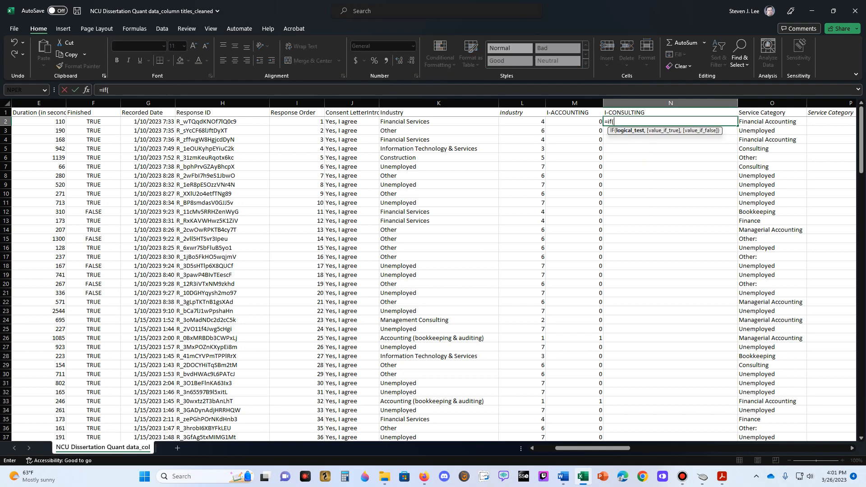
{"action": "left_click", "coordinate": [522, 121]}
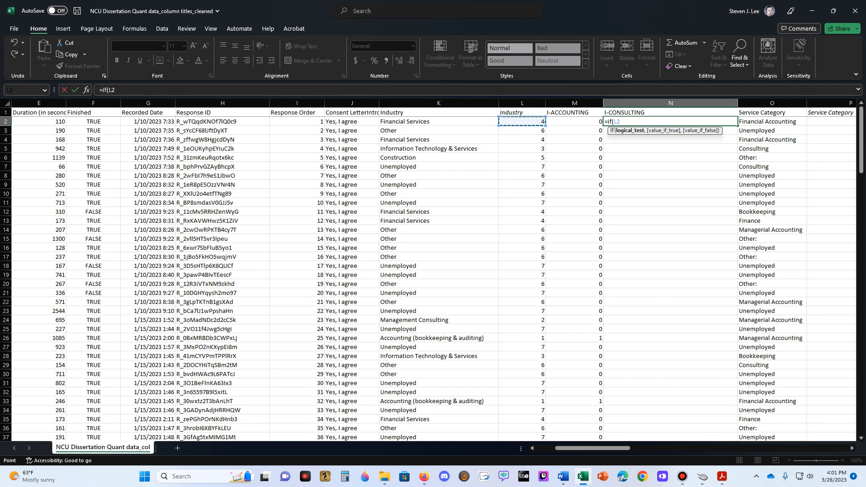
{"action": "type", "text": "=2,1,0)"}
{"action": "key", "text": "Return"}
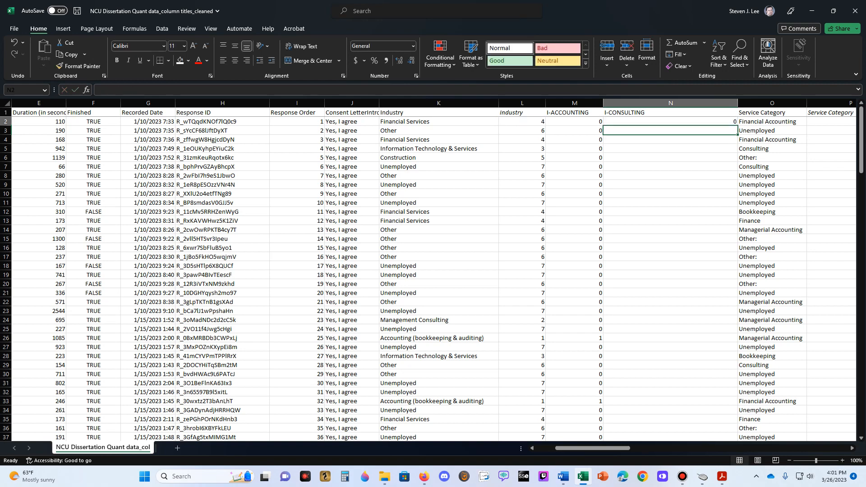
{"action": "left_click", "coordinate": [670, 121]}
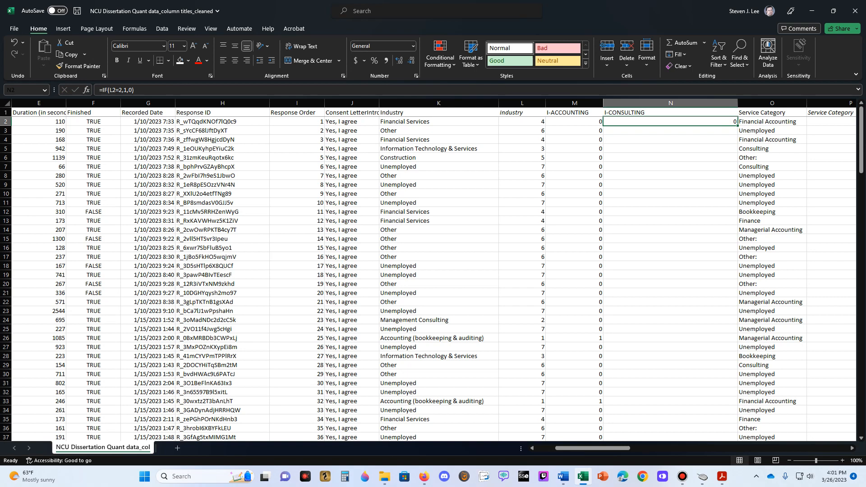
{"action": "double_click", "coordinate": [737, 125]}
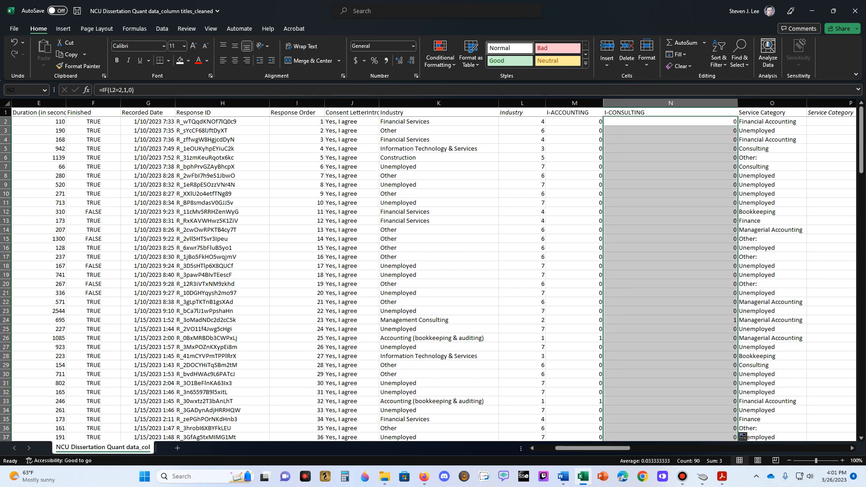
- Check the I-CONSULTING flag in the Management Consulting row 24 against its text and coded Industry values
{"action": "left_click", "coordinate": [670, 266]}
{"action": "scroll", "coordinate": [670, 266], "scroll_direction": "down", "scroll_amount": 2}
{"action": "left_click", "coordinate": [669, 265]}
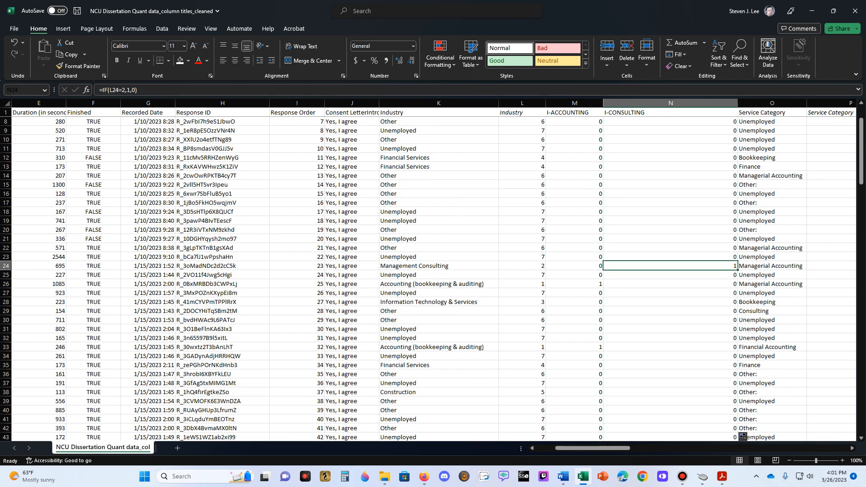
{"action": "left_click", "coordinate": [438, 266]}
{"action": "key", "text": "Right"}
{"action": "key", "text": "Right"}
{"action": "key", "text": "Right"}
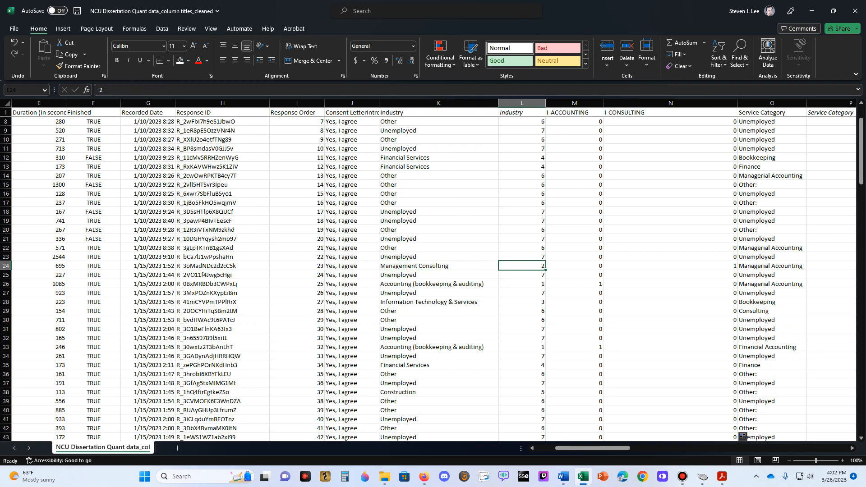
{"action": "key", "text": "Left"}
{"action": "key", "text": "Left"}
{"action": "key", "text": "Right"}
{"action": "key", "text": "Right"}
{"action": "key", "text": "Down"}
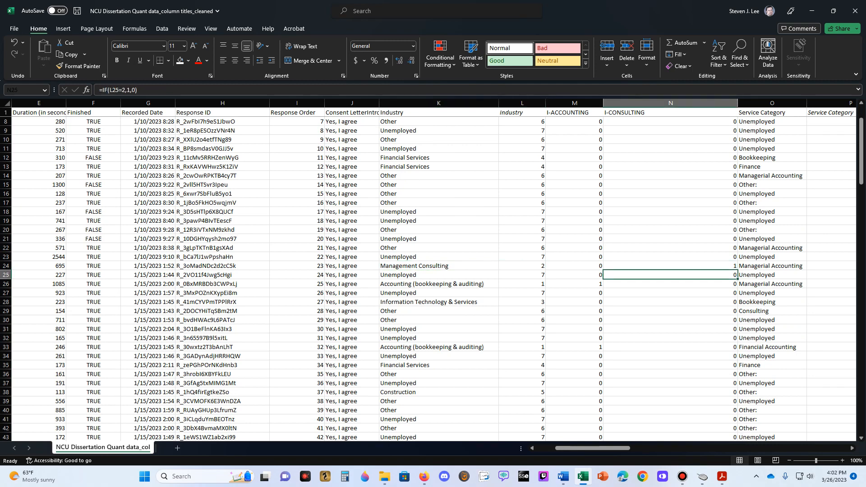
- Compare the coded Industry column with the I-ACCOUNTING and I-CONSULTING flag columns in the upper rows
{"action": "scroll", "coordinate": [670, 270], "scroll_direction": "up", "scroll_amount": 2}
{"action": "left_click", "coordinate": [670, 157]}
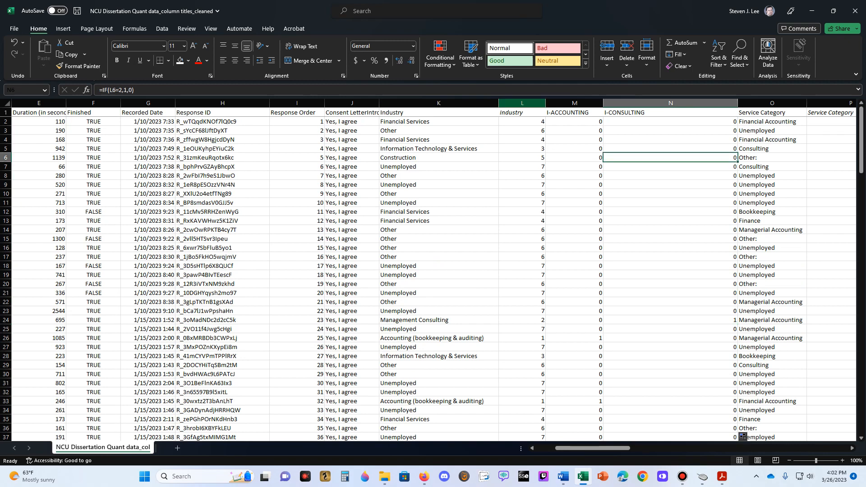
{"action": "left_click", "coordinate": [522, 112]}
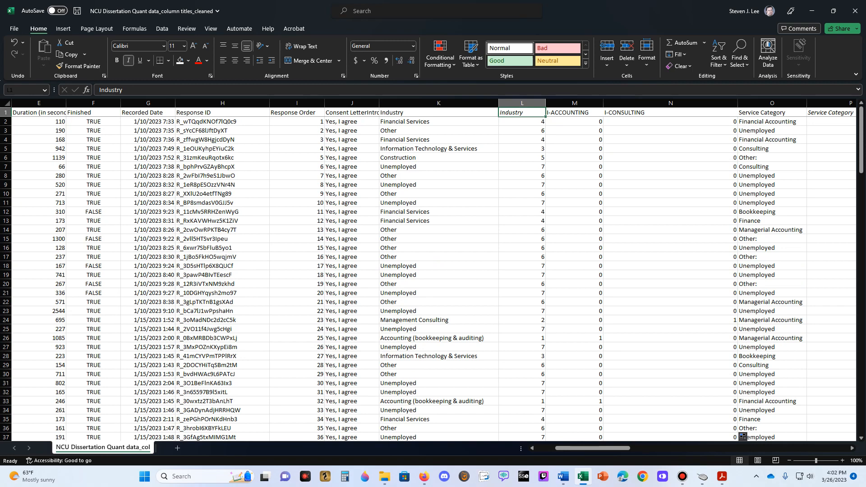
{"action": "left_click", "coordinate": [574, 130]}
{"action": "left_click", "coordinate": [573, 158]}
{"action": "left_click", "coordinate": [574, 184]}
{"action": "left_click", "coordinate": [670, 112]}
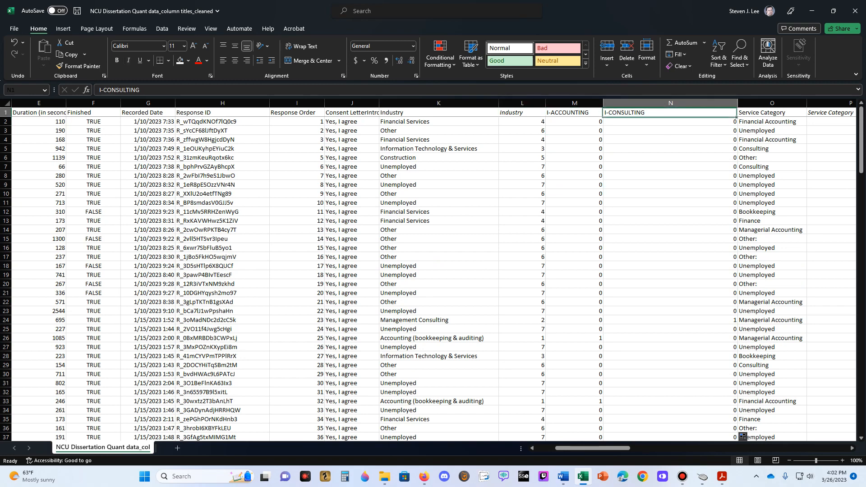
{"action": "left_click", "coordinate": [669, 131]}
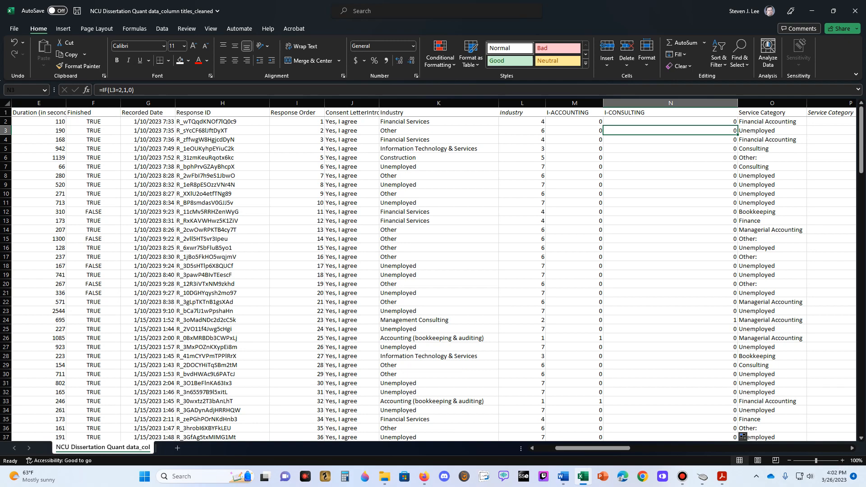
- Narrow the I-CONSULTING and I-ACCOUNTING columns so they sit close to the width of their titles
{"action": "left_click", "coordinate": [574, 130]}
{"action": "left_click", "coordinate": [670, 121]}
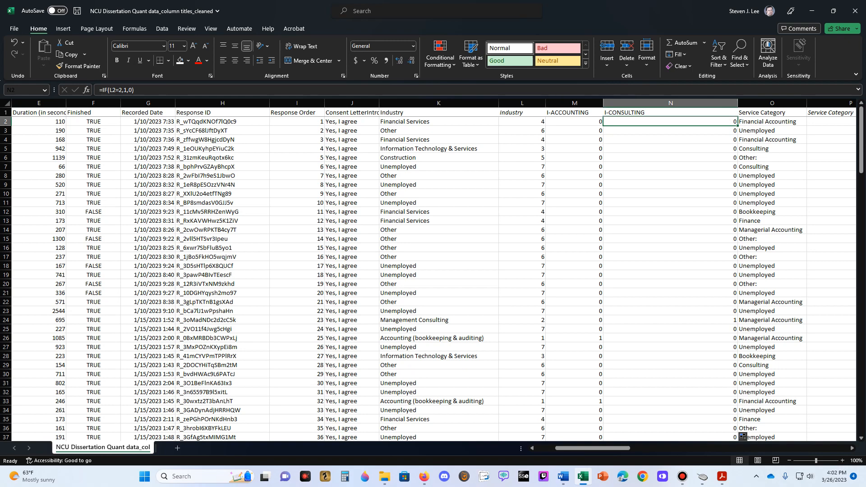
{"action": "left_click_drag", "start_coordinate": [738, 102], "coordinate": [656, 102]}
{"action": "left_click_drag", "start_coordinate": [603, 102], "coordinate": [598, 102]}
- Insert a blank column before the text Service Category column and title it I-IT
{"action": "left_click", "coordinate": [685, 103]}
{"action": "right_click", "coordinate": [686, 104]}
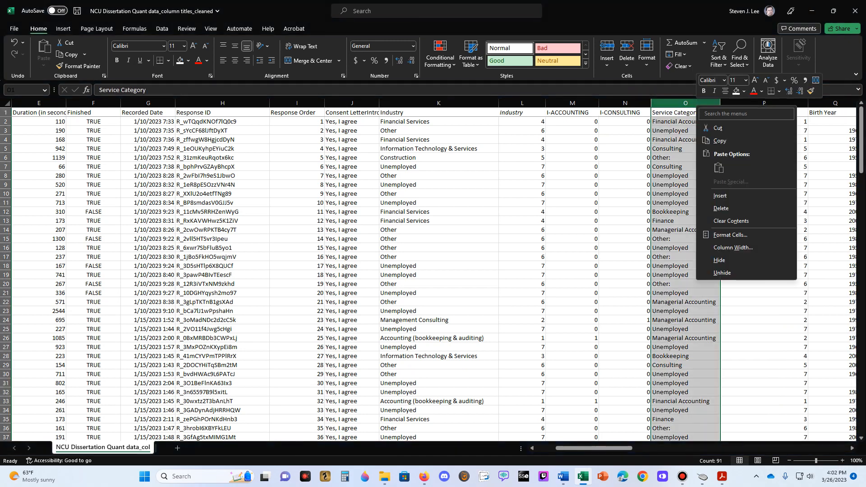
{"action": "left_click", "coordinate": [714, 196]}
{"action": "left_click", "coordinate": [681, 112]}
{"action": "left_click_drag", "start_coordinate": [703, 103], "coordinate": [720, 103]}
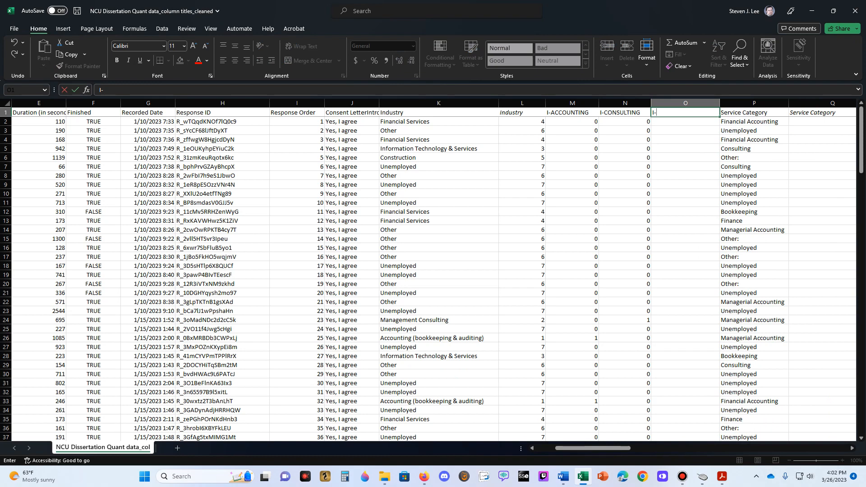
{"action": "type", "text": "I-IT"}
{"action": "key", "text": "Return"}
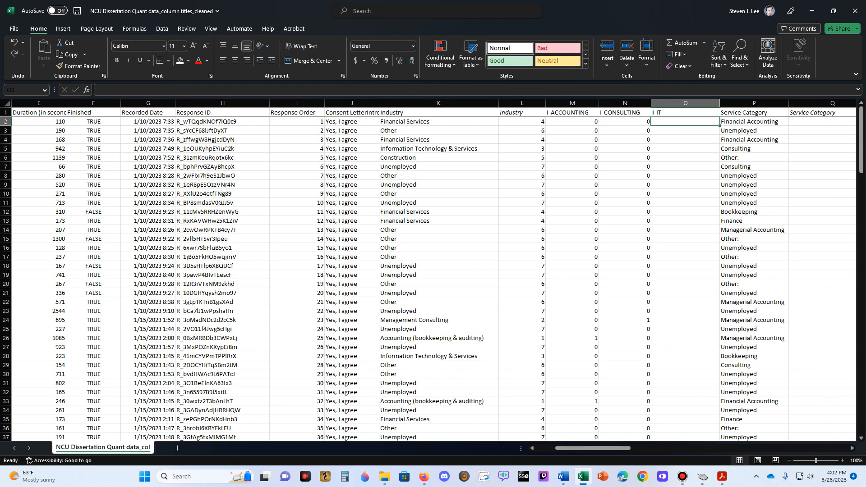
- Enter =IF(L2=3,1,0) in O2 and fill it down the I-IT column
{"action": "type", "text": "=if("}
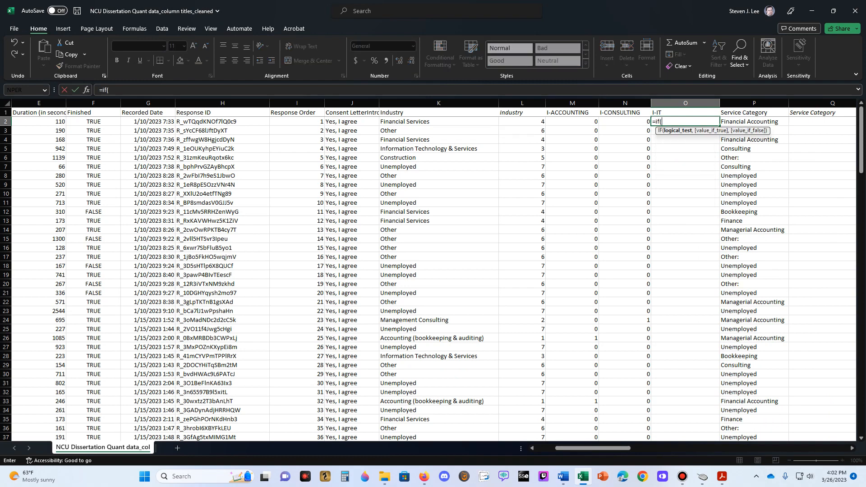
{"action": "left_click", "coordinate": [522, 122]}
{"action": "type", "text": "="}
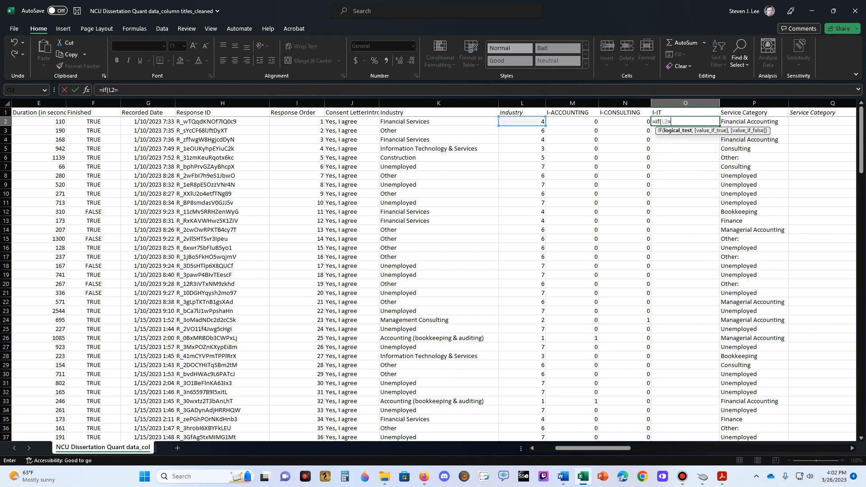
{"action": "type", "text": "3,1,0)"}
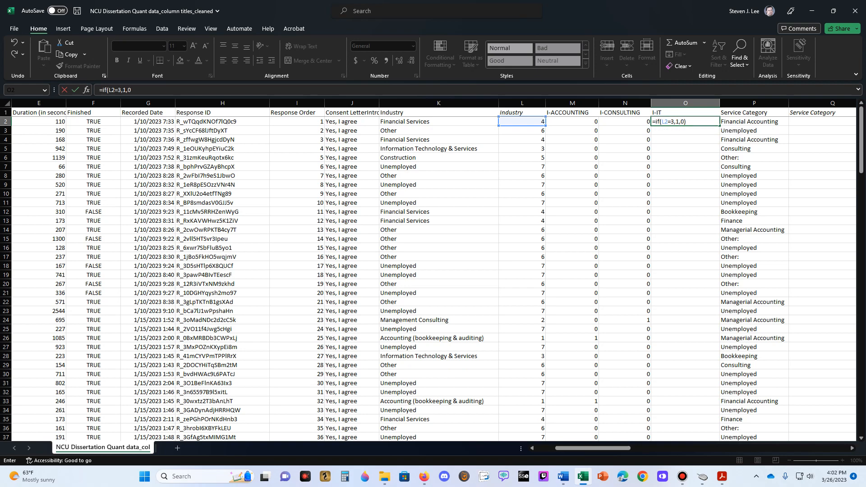
{"action": "key", "text": "ctrl+Return"}
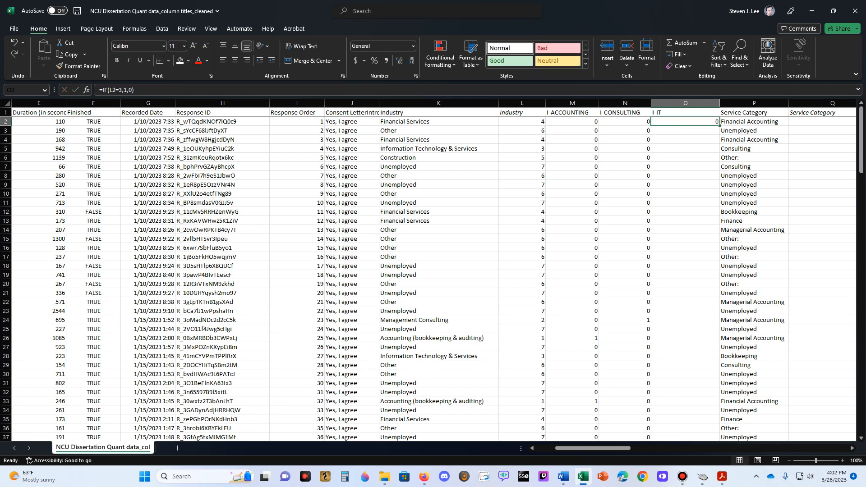
{"action": "double_click", "coordinate": [720, 125]}
- Check the I-IT flags in rows 5 and 12 against their text Industry answers
{"action": "left_click", "coordinate": [685, 149]}
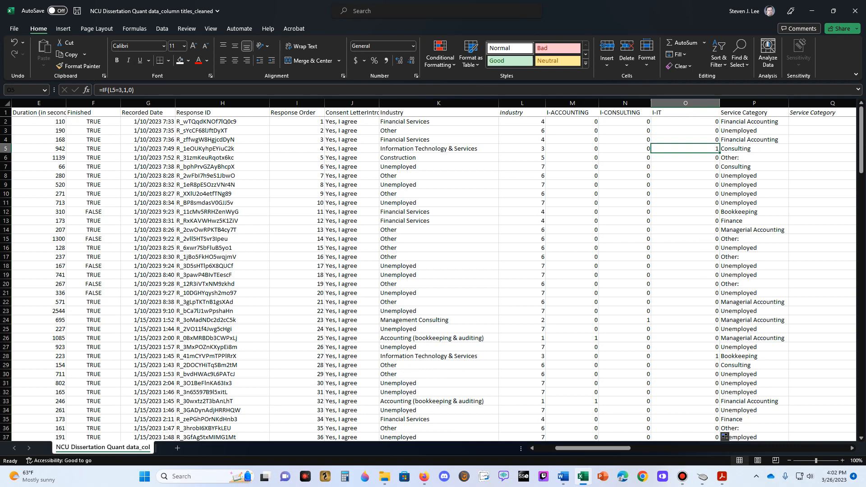
{"action": "left_click", "coordinate": [438, 148]}
{"action": "left_click", "coordinate": [684, 149]}
{"action": "left_click", "coordinate": [438, 212]}
{"action": "left_click", "coordinate": [685, 211]}
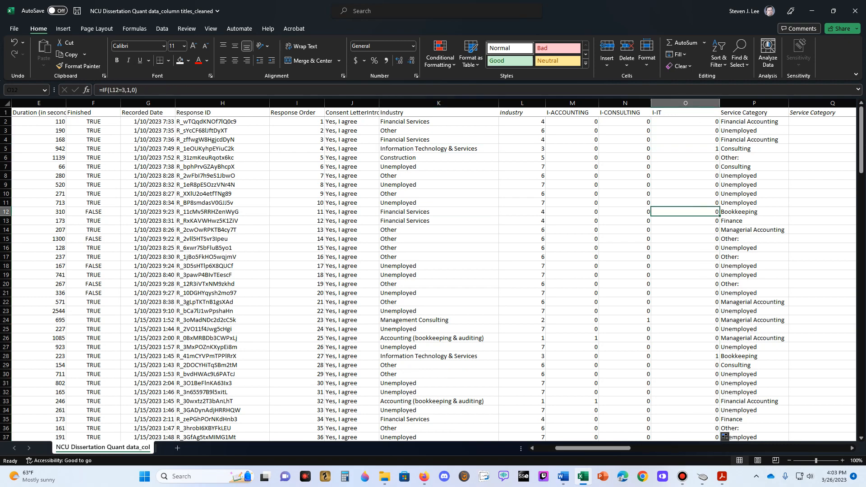
- Narrow the I-IT column and insert a blank column between it and Service Category
{"action": "left_click_drag", "start_coordinate": [719, 103], "coordinate": [686, 103]}
{"action": "right_click", "coordinate": [726, 104]}
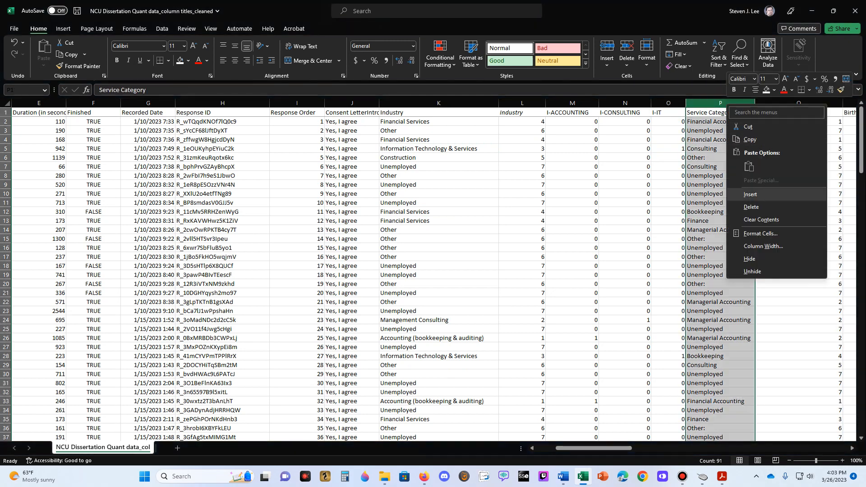
{"action": "left_click", "coordinate": [749, 194]}
- Widen the new blank column P and title it I-FS
{"action": "left_click_drag", "start_coordinate": [720, 103], "coordinate": [776, 102]}
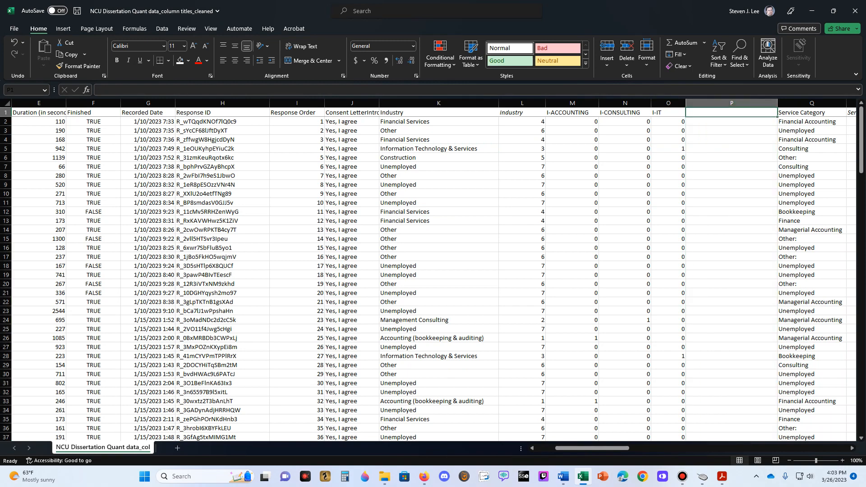
{"action": "type", "text": "i"}
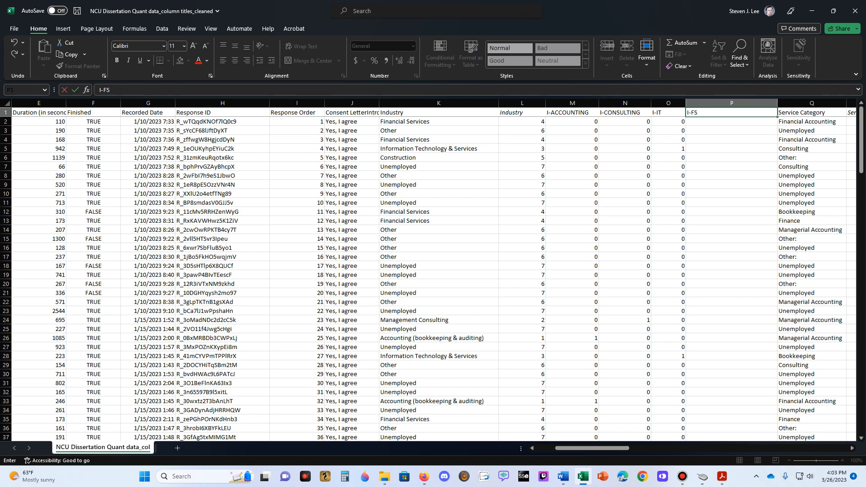
{"action": "key", "text": "Return"}
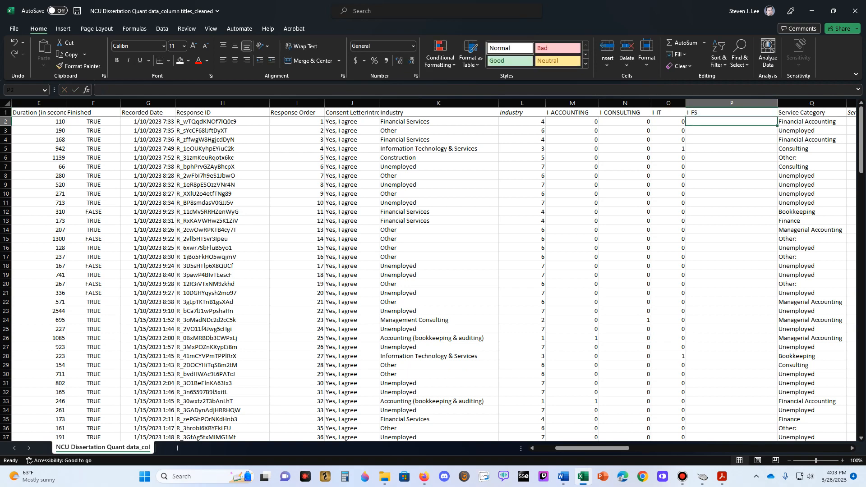
- Enter =IF(L2=4,1,0) in P2 and fill it down the I-FS column
{"action": "type", "text": "=if("}
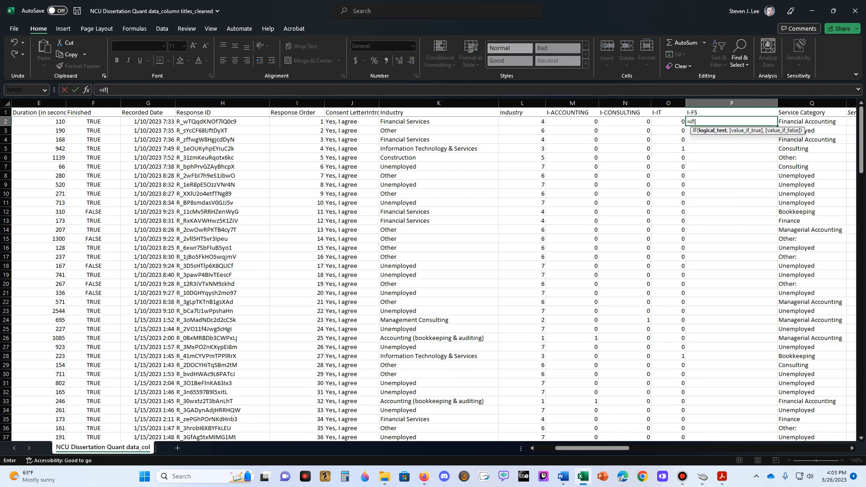
{"action": "left_click", "coordinate": [521, 121]}
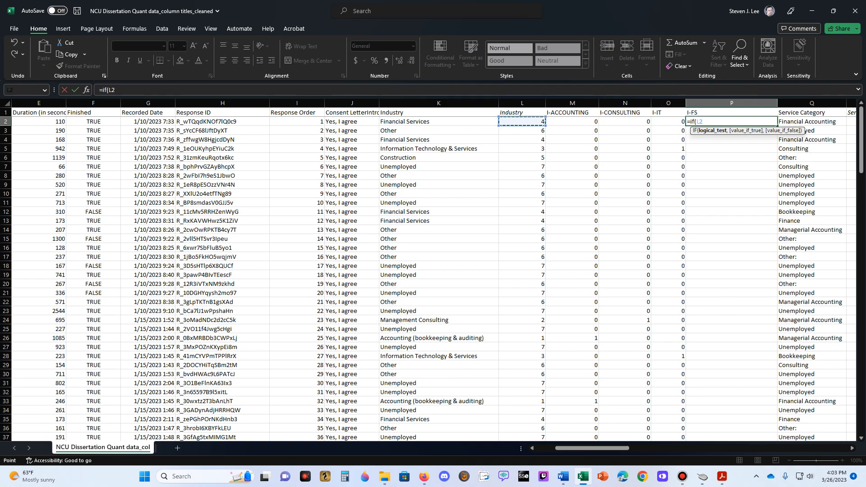
{"action": "type", "text": "=4,1,0"}
{"action": "key", "text": "Return"}
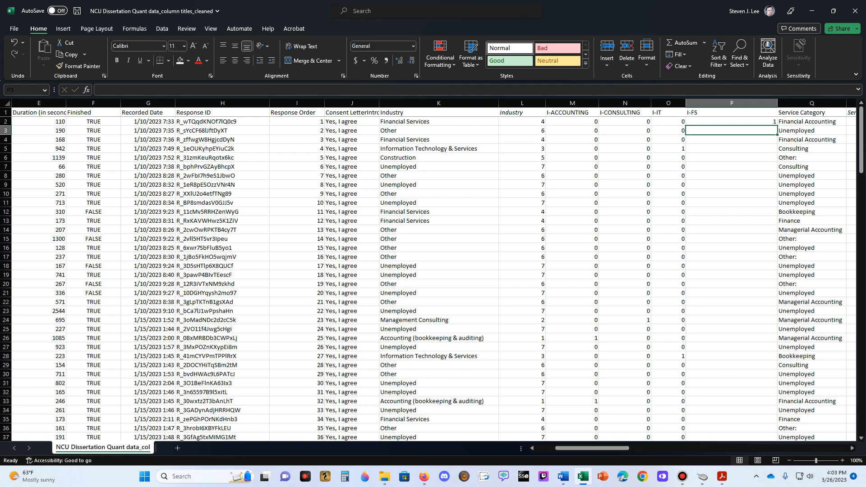
{"action": "left_click", "coordinate": [731, 122]}
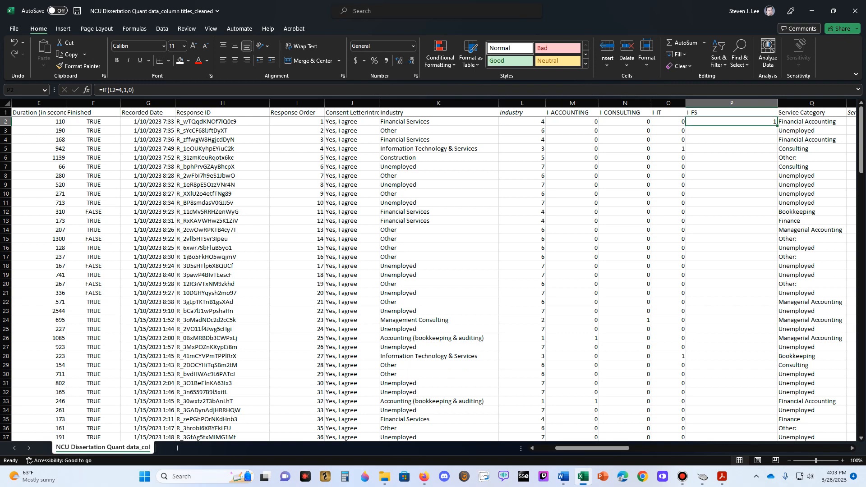
{"action": "double_click", "coordinate": [776, 126]}
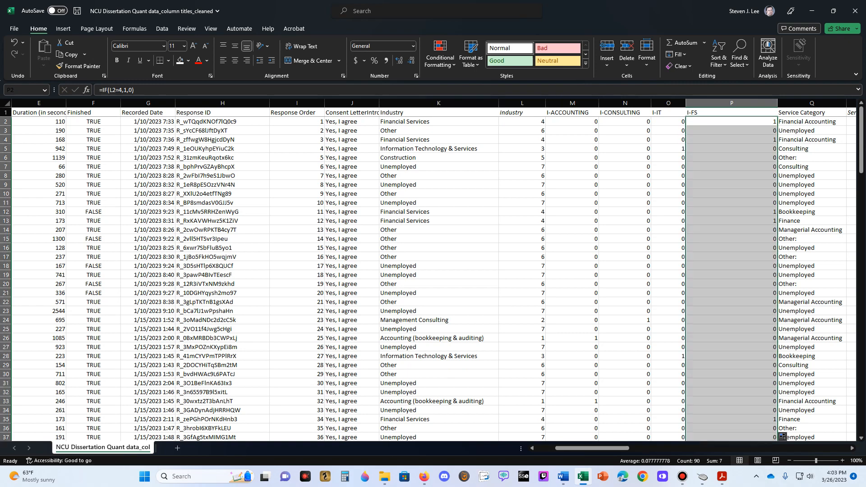
- Check the I-FS flags in rows 2 to 5, 13 and 19 against their text Industry answers
{"action": "left_click", "coordinate": [740, 122]}
{"action": "left_click", "coordinate": [438, 130]}
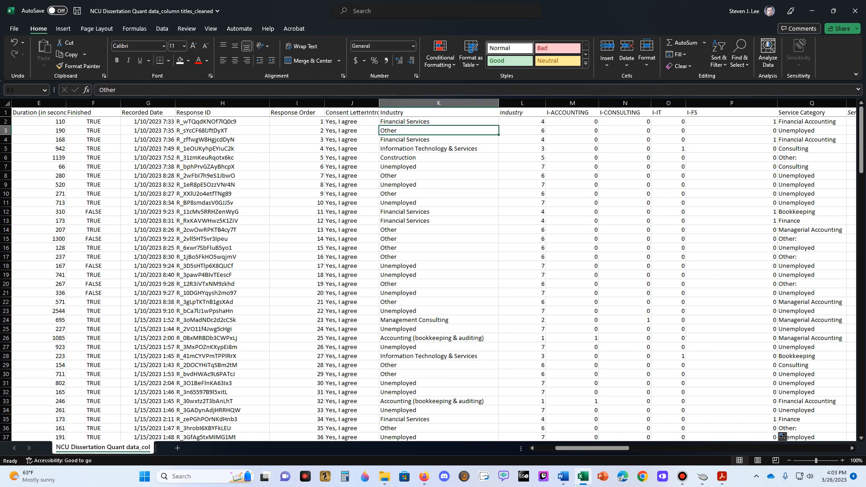
{"action": "left_click", "coordinate": [731, 130]}
{"action": "key", "text": "Down"}
{"action": "key", "text": "Down"}
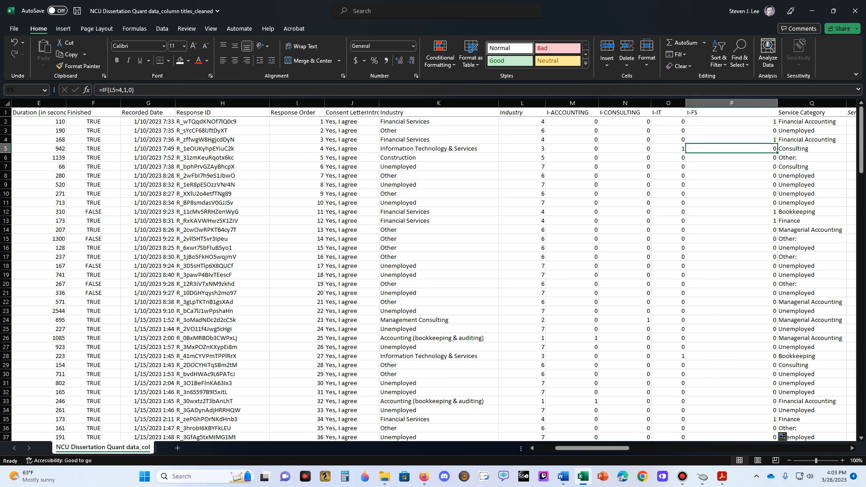
{"action": "left_click", "coordinate": [731, 220]}
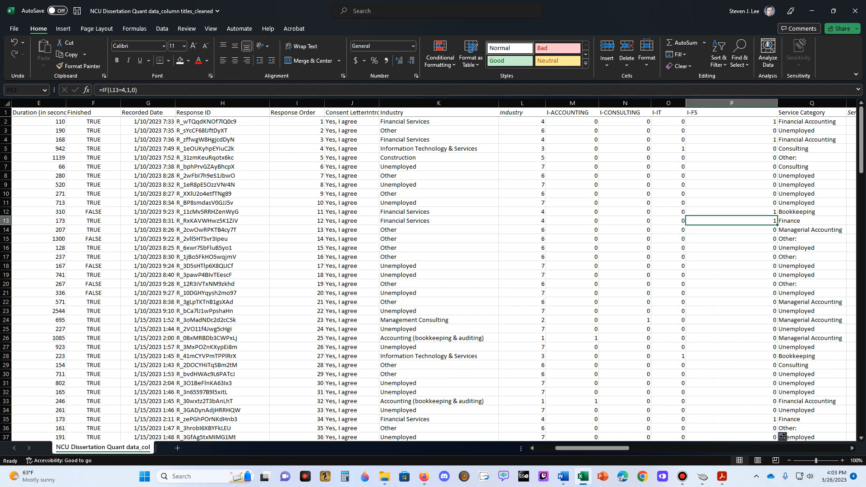
{"action": "left_click", "coordinate": [438, 274]}
{"action": "left_click", "coordinate": [731, 274]}
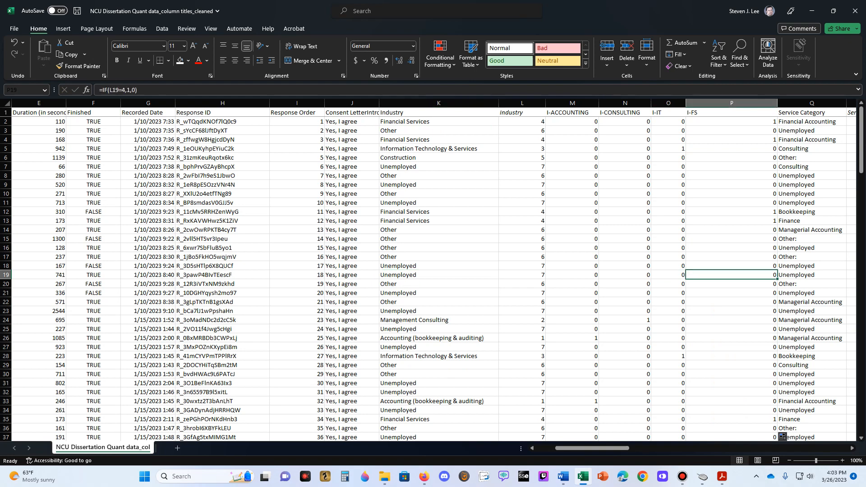
- Narrow the I-FS column and insert a blank column between it and Service Category
{"action": "left_click_drag", "start_coordinate": [777, 103], "coordinate": [717, 103]}
{"action": "left_click", "coordinate": [752, 103]}
{"action": "right_click", "coordinate": [769, 104]}
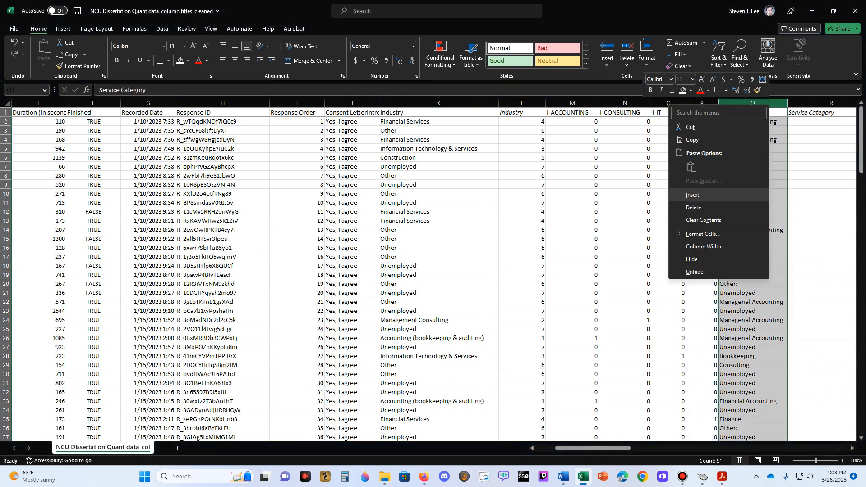
{"action": "left_click", "coordinate": [692, 194]}
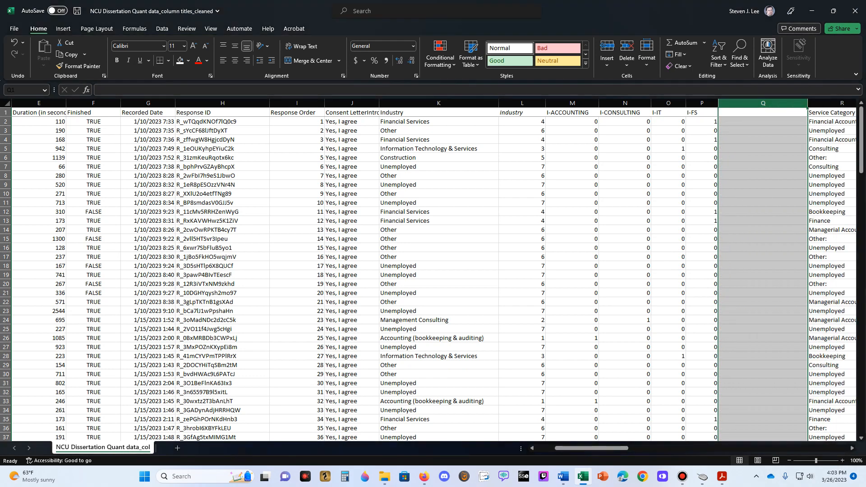
- Title the new blank column Q I-CONSTRUCTION
{"action": "type", "text": "i"}
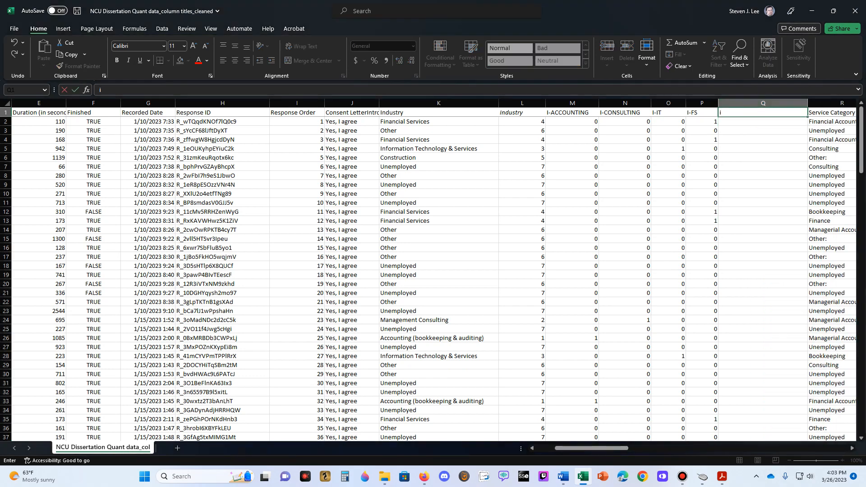
{"action": "type", "text": "-c"}
{"action": "key", "text": "BackSpace"}
{"action": "key", "text": "BackSpace"}
{"action": "key", "text": "BackSpace"}
{"action": "type", "text": "I-CONSTRUCTION"}
{"action": "key", "text": "Return"}
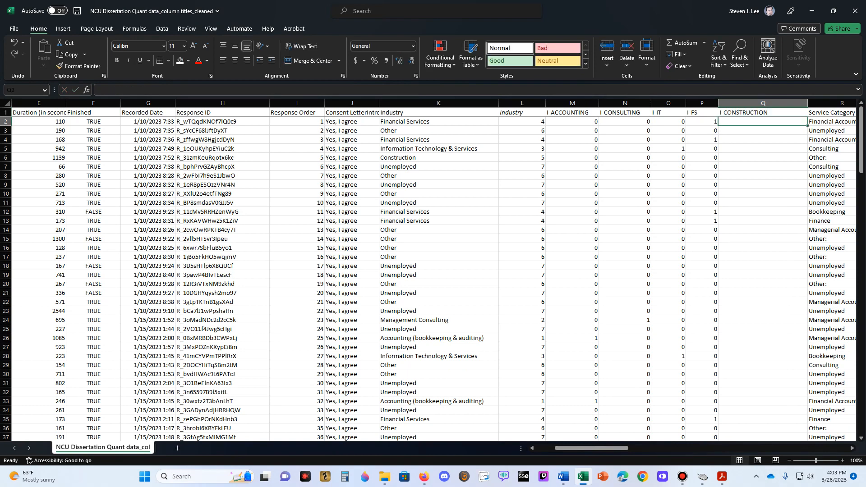
- Enter =IF(L2=5,1,0) in Q2 and fill it down the I-CONSTRUCTION column
{"action": "type", "text": "=if("}
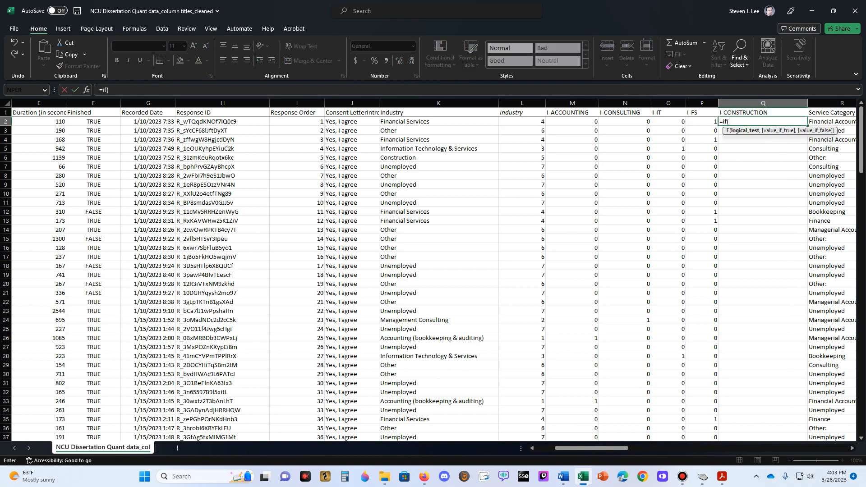
{"action": "left_click", "coordinate": [522, 121]}
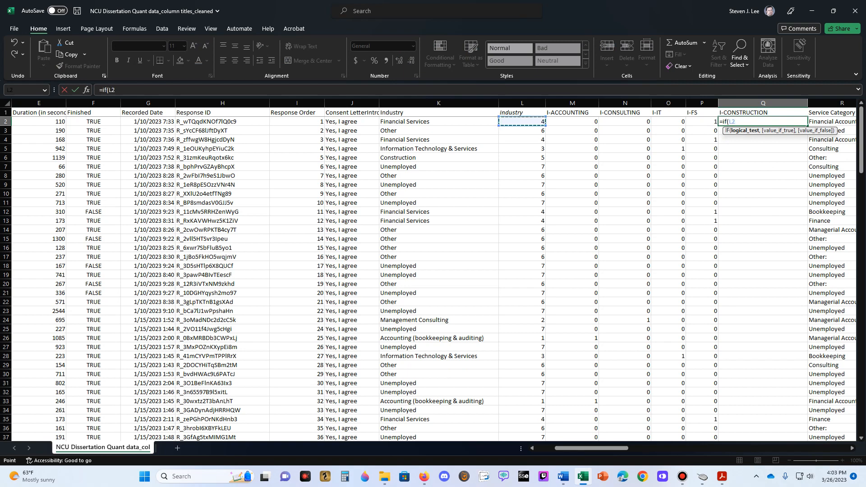
{"action": "type", "text": "="}
{"action": "type", "text": "5,1,0)"}
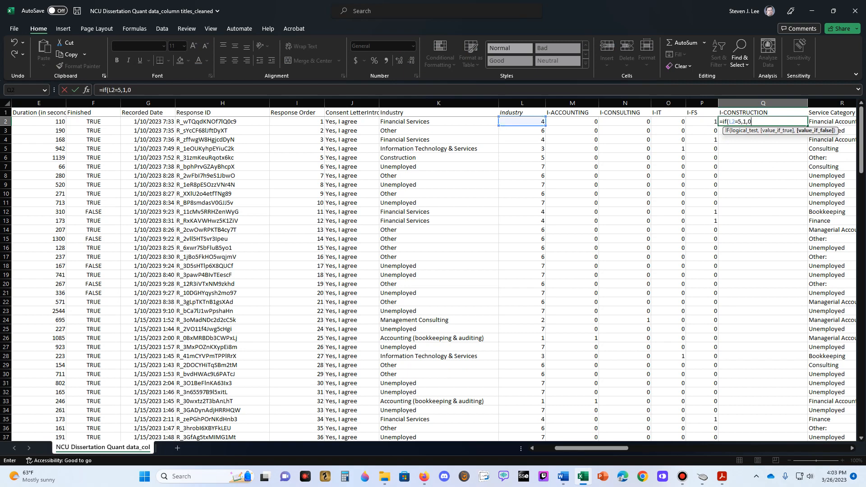
{"action": "key", "text": "Return"}
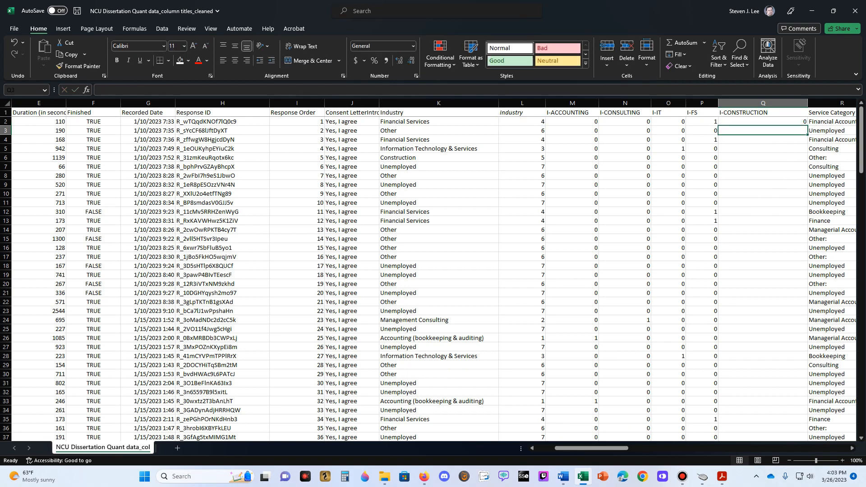
{"action": "left_click", "coordinate": [763, 121]}
{"action": "double_click", "coordinate": [807, 126]}
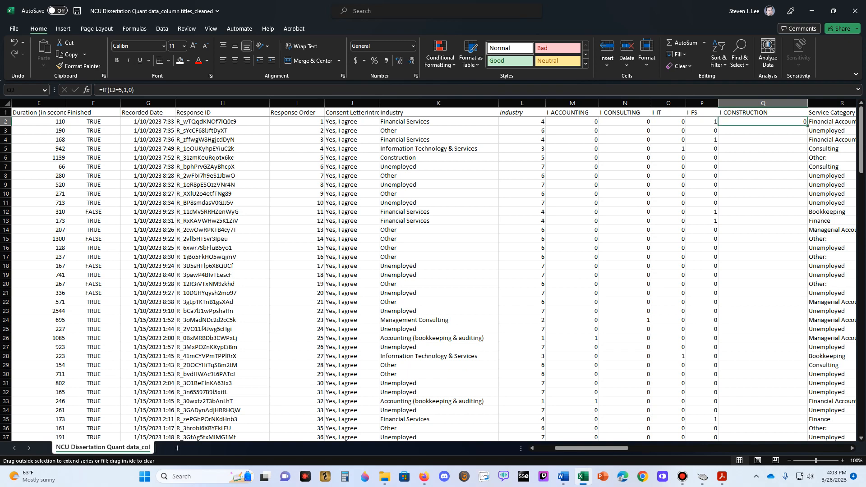
- Check the I-CONSTRUCTION flags in rows 6 and 26 against their text Industry answers
{"action": "left_click", "coordinate": [763, 157]}
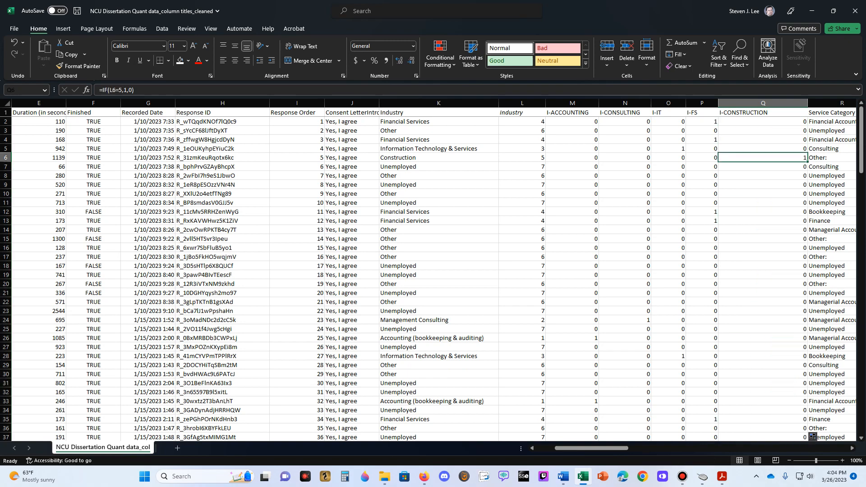
{"action": "left_click", "coordinate": [438, 157]}
{"action": "left_click", "coordinate": [439, 338]}
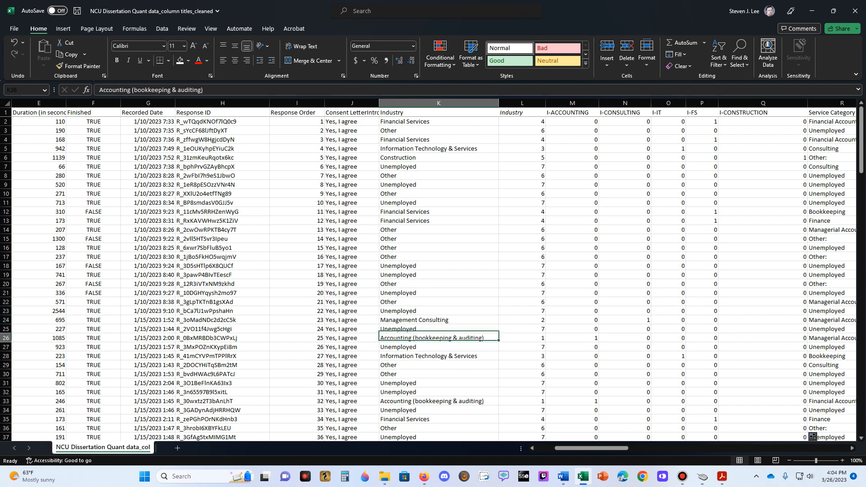
{"action": "left_click", "coordinate": [763, 338]}
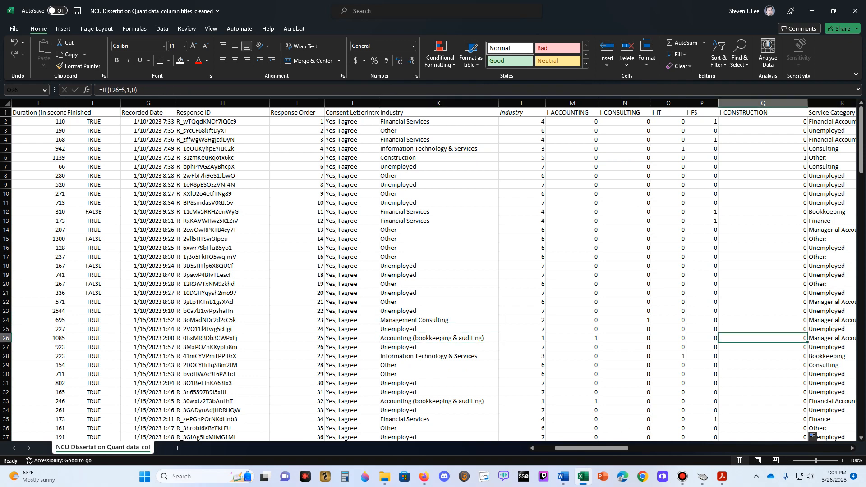
- Narrow the I-CONSTRUCTION column and insert a blank column between it and Service Category
{"action": "left_click_drag", "start_coordinate": [808, 104], "coordinate": [781, 103]}
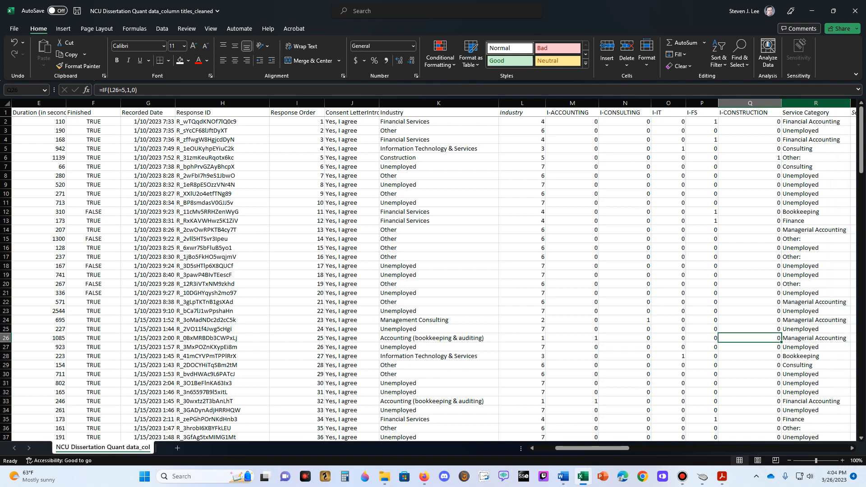
{"action": "right_click", "coordinate": [813, 104]}
{"action": "left_click", "coordinate": [737, 193]}
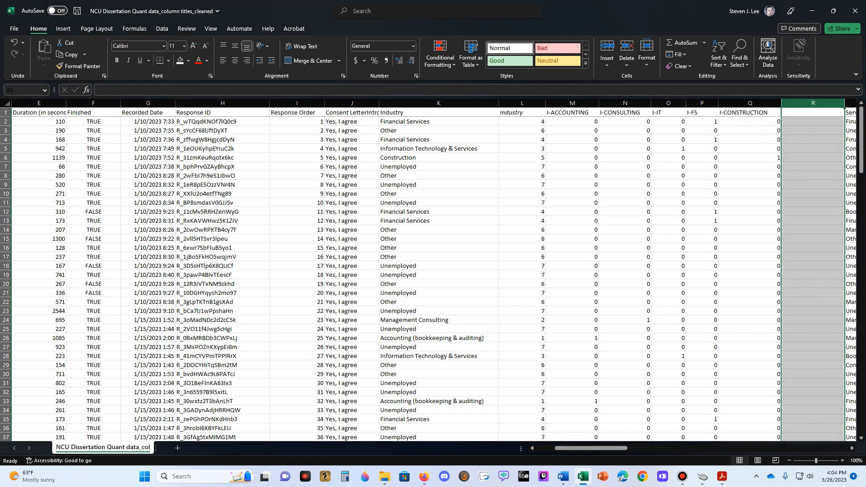
- Title the new blank column R I-OTHER
{"action": "left_click", "coordinate": [813, 113]}
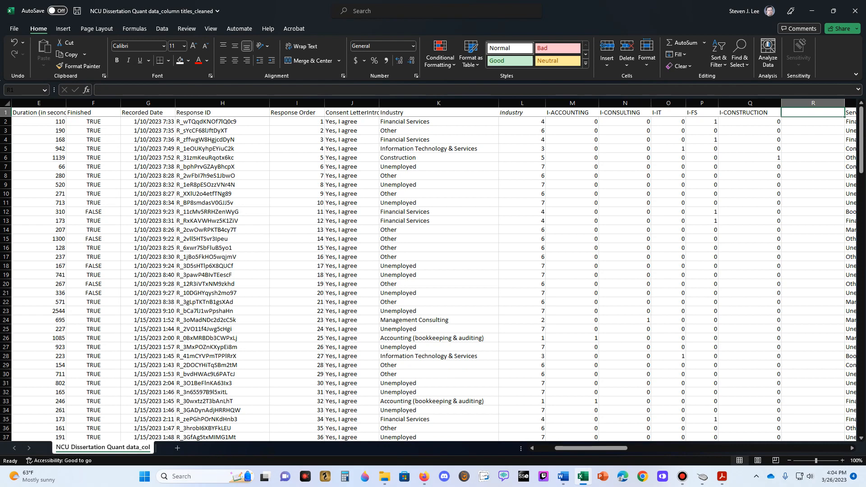
{"action": "type", "text": "i-OTHER"}
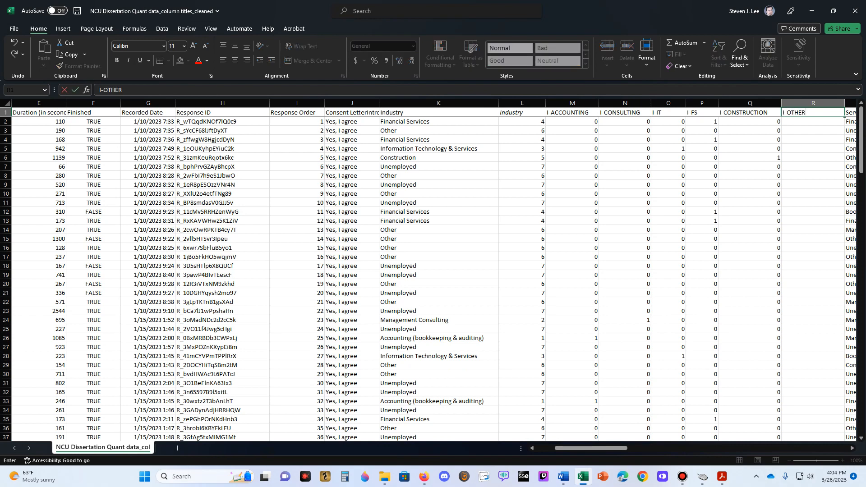
{"action": "key", "text": "Return"}
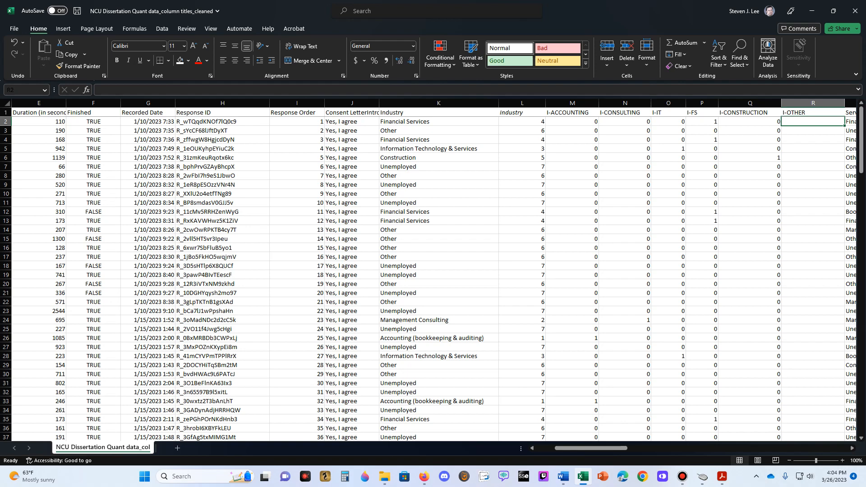
- Enter =IF(L2=6,1,0) in R2 and fill it down the I-OTHER column
{"action": "key", "text": "BackSpace"}
{"action": "type", "text": "=if("}
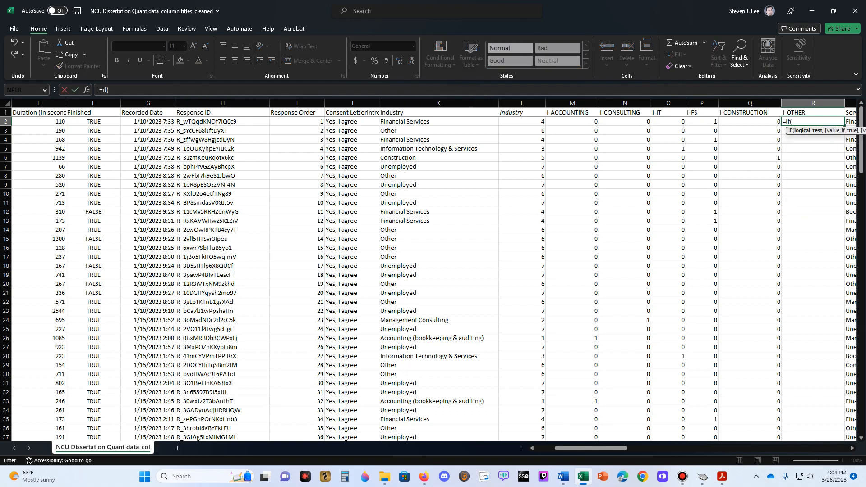
{"action": "left_click", "coordinate": [521, 121]}
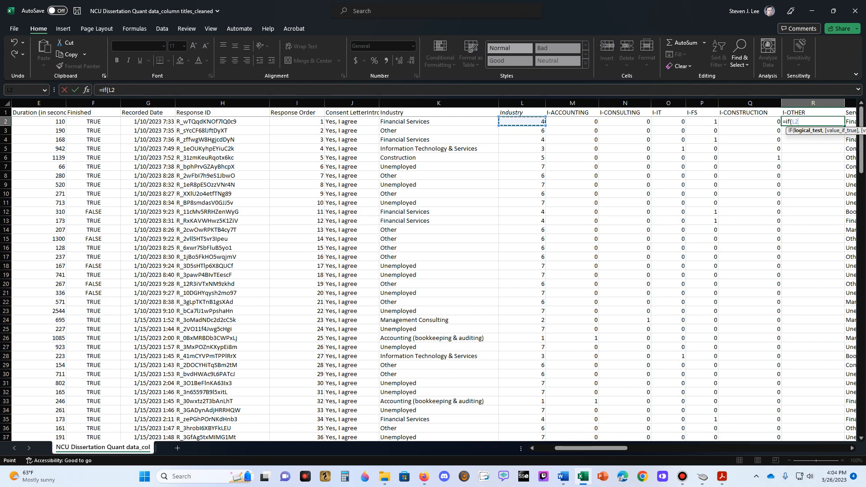
{"action": "type", "text": "=6,1,0)"}
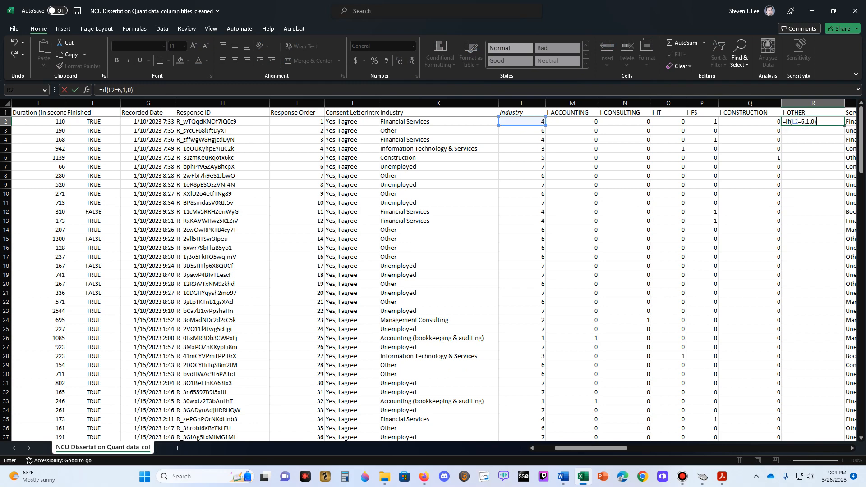
{"action": "key", "text": "Return"}
{"action": "left_click", "coordinate": [813, 121]}
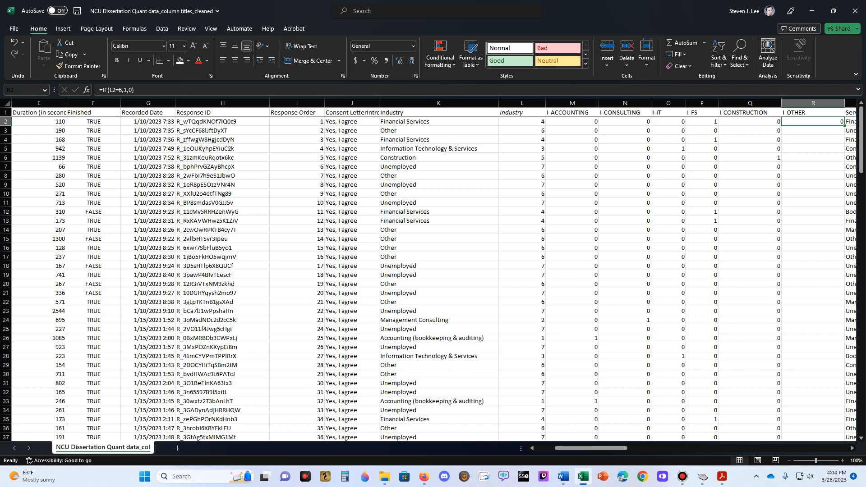
{"action": "double_click", "coordinate": [844, 126]}
- Check the I-OTHER flags in rows 3 and 12 against their text Industry answers
{"action": "left_click", "coordinate": [812, 131]}
{"action": "left_click", "coordinate": [439, 130]}
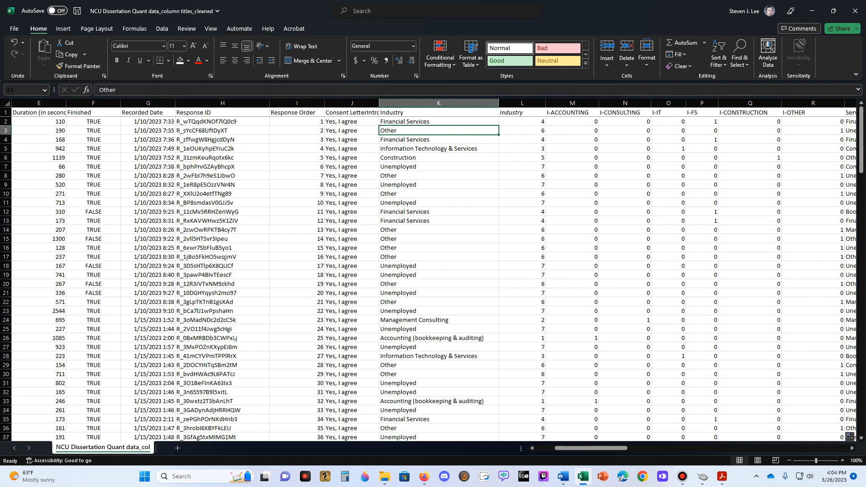
{"action": "left_click", "coordinate": [812, 130]}
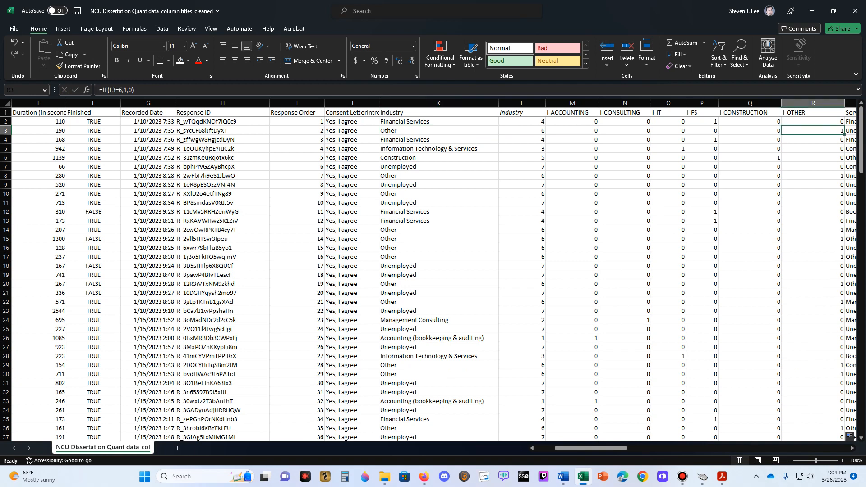
{"action": "left_click", "coordinate": [439, 211]}
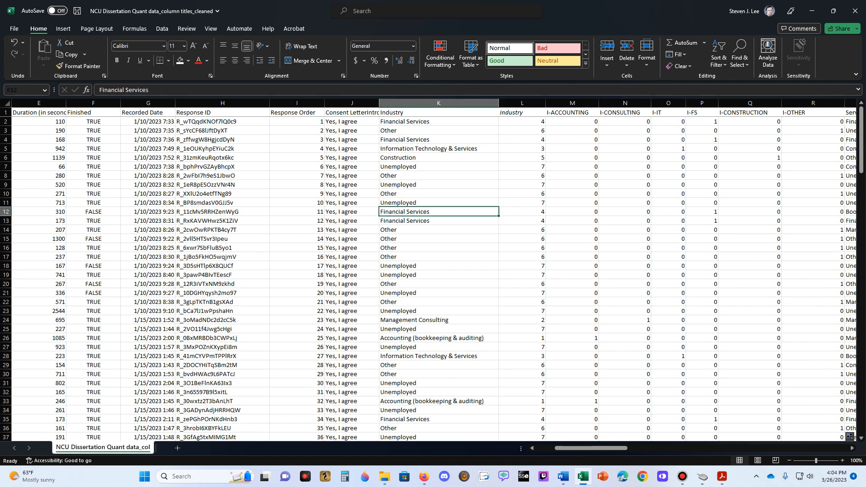
{"action": "left_click", "coordinate": [812, 211]}
- Insert a blank column between I-OTHER and Service Category and title it I-UNEMPLOYED
{"action": "key", "text": "Right"}
{"action": "key", "text": "Right"}
{"action": "key", "text": "Right"}
{"action": "key", "text": "Right"}
{"action": "key", "text": "Right"}
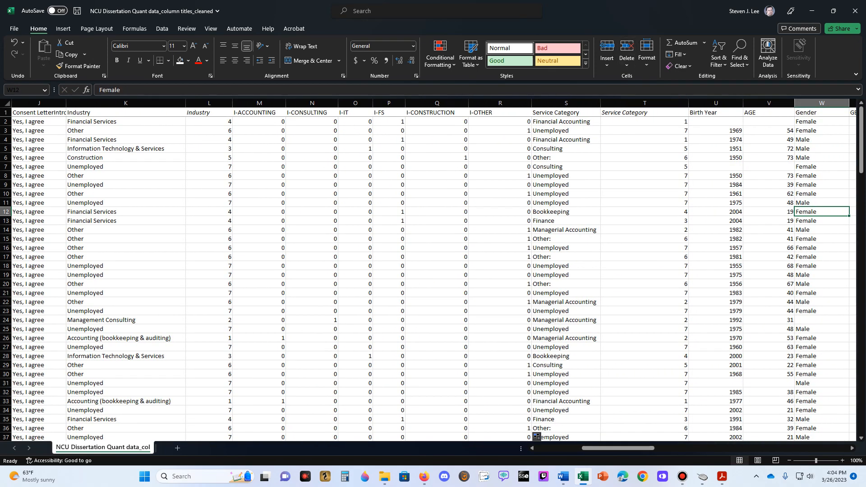
{"action": "left_click", "coordinate": [548, 103]}
{"action": "right_click", "coordinate": [548, 103]}
{"action": "left_click", "coordinate": [561, 192]}
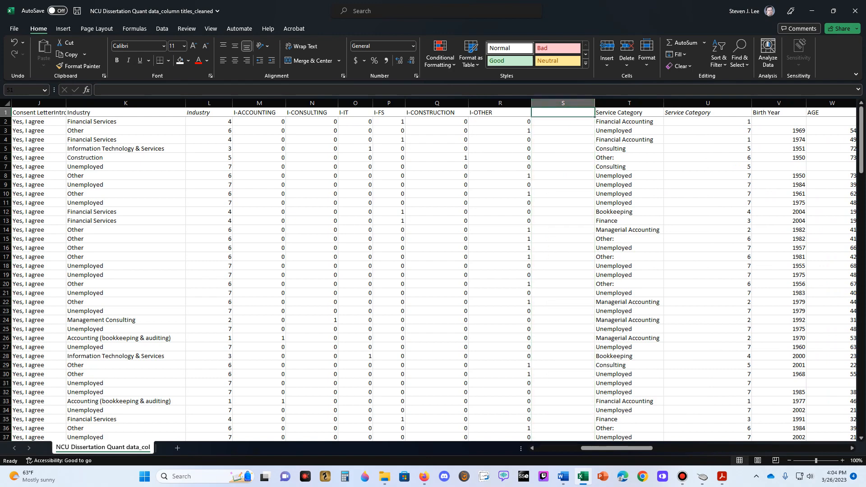
{"action": "type", "text": "i"}
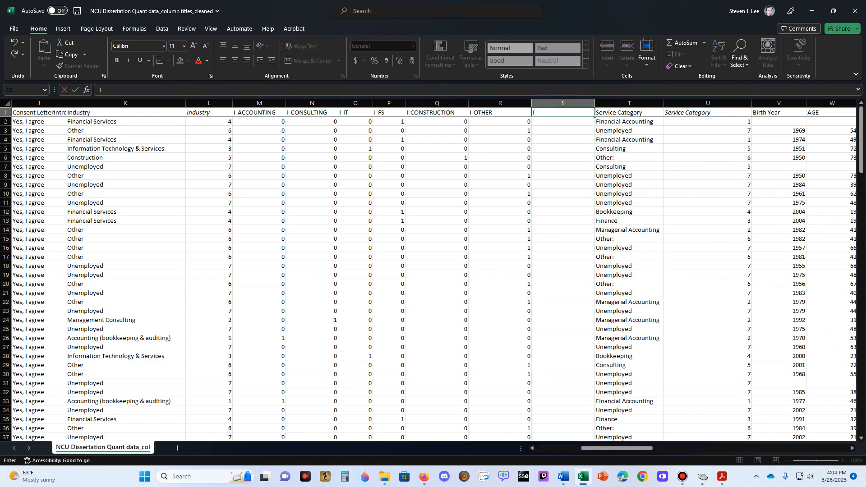
{"action": "type", "text": "-UNEMPLOYED"}
{"action": "key", "text": "Return"}
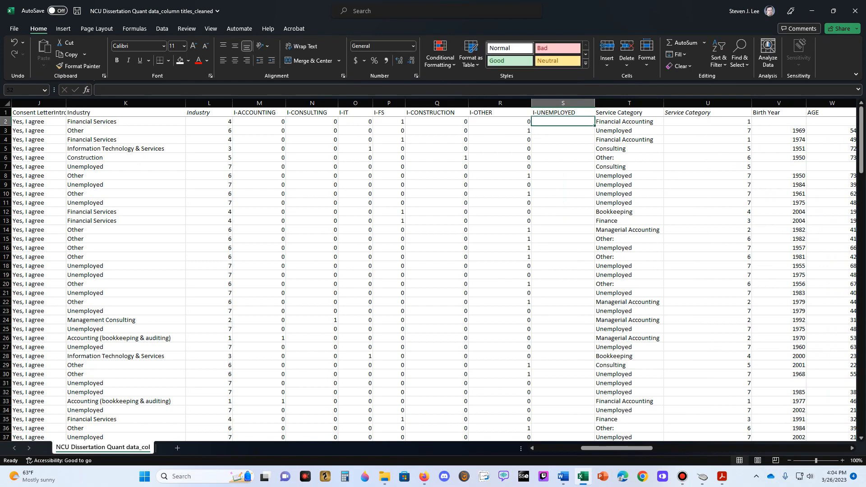
- Enter =IF(L2=7,1,0) in S2 and fill it down the I-UNEMPLOYED column
{"action": "type", "text": "=if("}
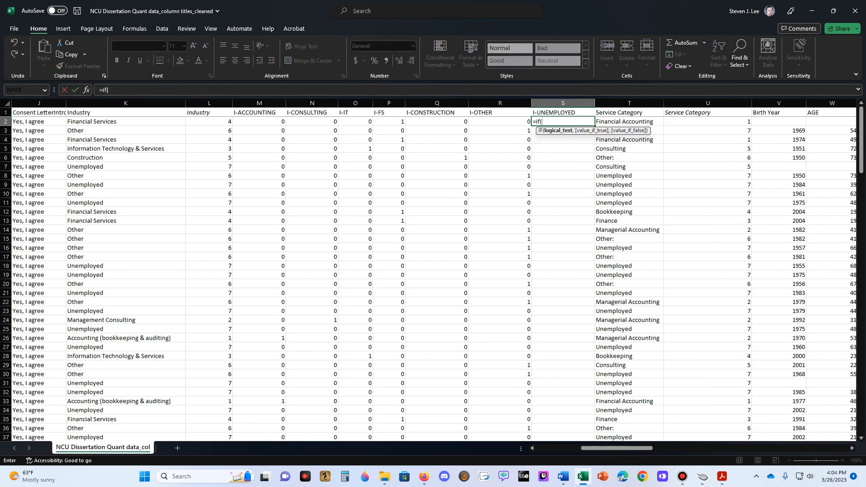
{"action": "left_click", "coordinate": [209, 122]}
{"action": "type", "text": "=7,1"}
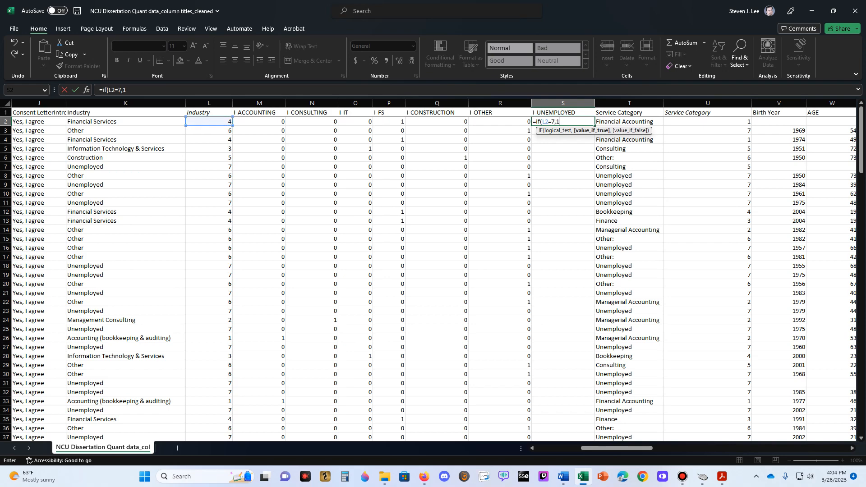
{"action": "type", "text": ",0"}
{"action": "key", "text": "ctrl+Return"}
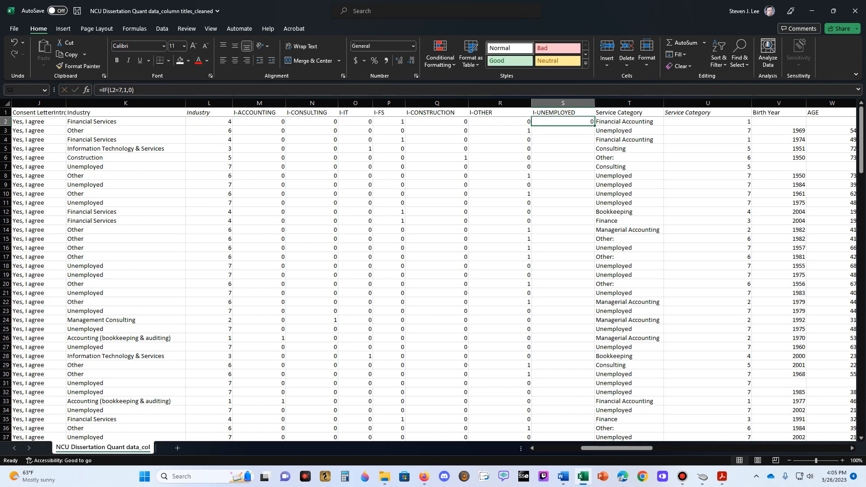
{"action": "double_click", "coordinate": [594, 125]}
- Check the I-UNEMPLOYED flags in rows 9 and 24 against their text Industry answers
{"action": "left_click", "coordinate": [563, 185]}
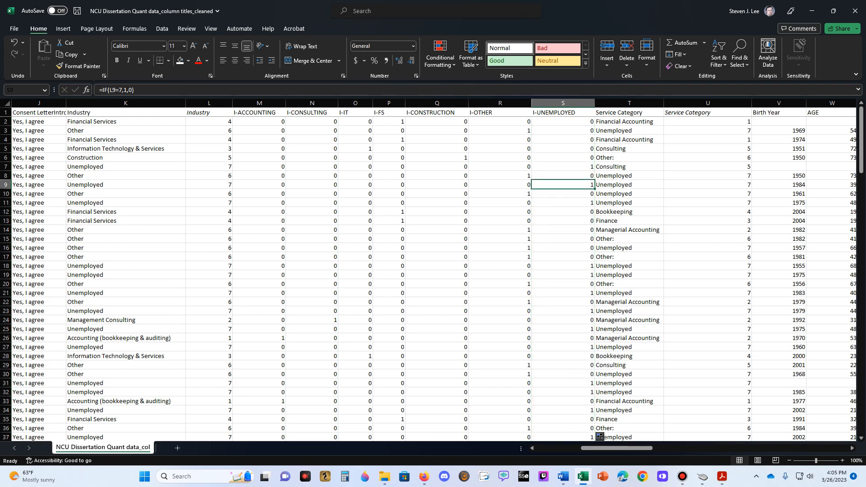
{"action": "key", "text": "Left"}
{"action": "key", "text": "Left"}
{"action": "key", "text": "Left"}
{"action": "key", "text": "Left"}
{"action": "key", "text": "Left"}
{"action": "key", "text": "Left"}
{"action": "key", "text": "Left"}
{"action": "key", "text": "Left"}
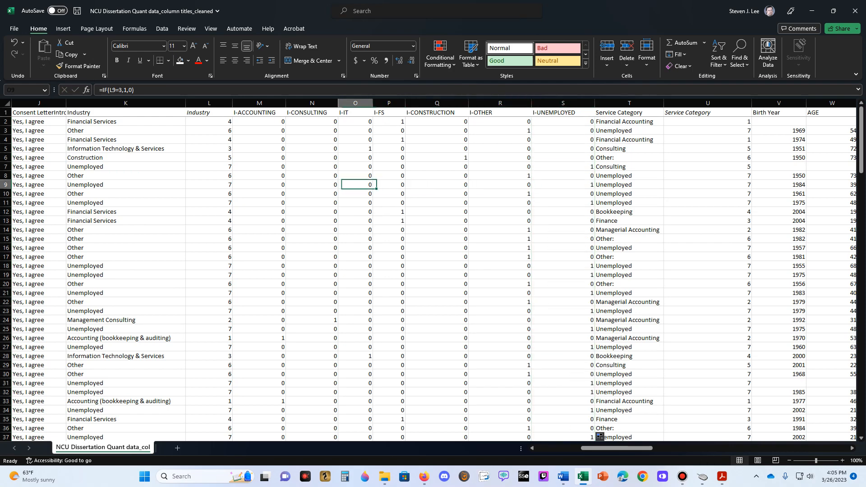
{"action": "key", "text": "Down"}
{"action": "key", "text": "Down"}
{"action": "key", "text": "Down"}
{"action": "key", "text": "Down"}
{"action": "key", "text": "Down"}
{"action": "key", "text": "Down"}
{"action": "key", "text": "Down"}
{"action": "key", "text": "Down"}
{"action": "key", "text": "Down"}
{"action": "key", "text": "Down"}
{"action": "key", "text": "Down"}
{"action": "key", "text": "Down"}
{"action": "key", "text": "Down"}
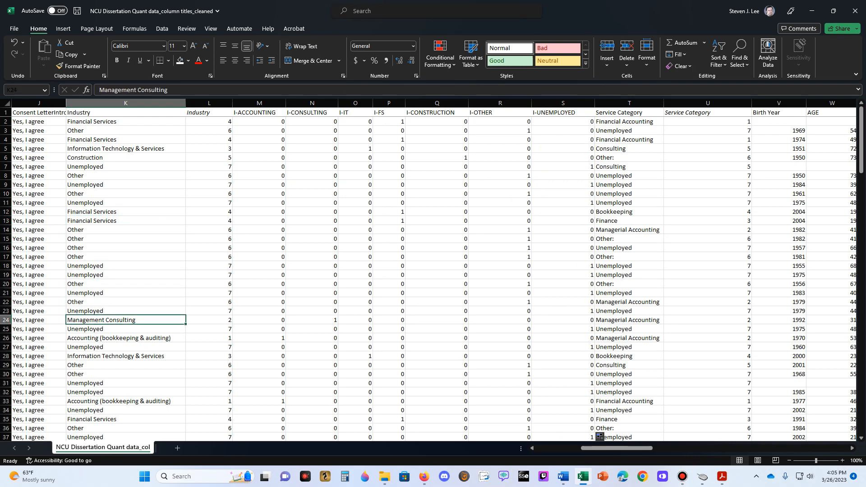
{"action": "key", "text": "Right"}
{"action": "key", "text": "Right"}
{"action": "key", "text": "Right"}
{"action": "key", "text": "Right"}
{"action": "key", "text": "Right"}
{"action": "key", "text": "Right"}
{"action": "key", "text": "Right"}
{"action": "key", "text": "Right"}
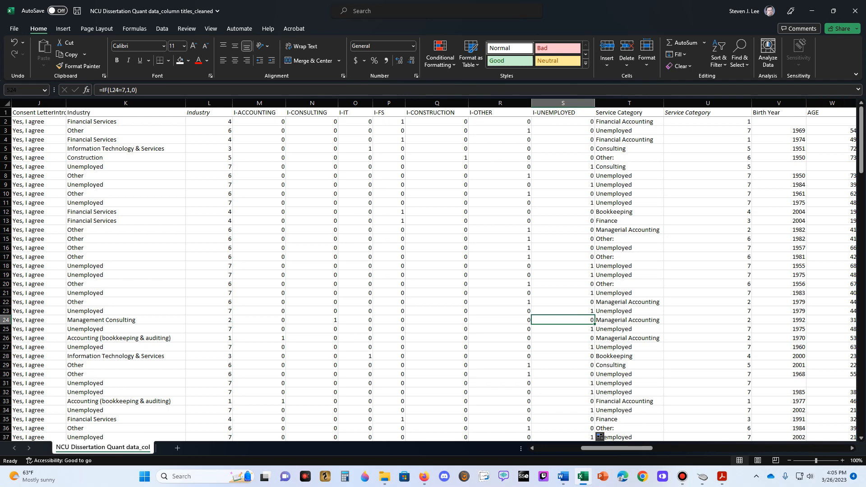
- Narrow the I-UNEMPLOYED column to about the width of its title
{"action": "left_click_drag", "start_coordinate": [594, 103], "coordinate": [581, 103]}
{"action": "left_click", "coordinate": [556, 157]}
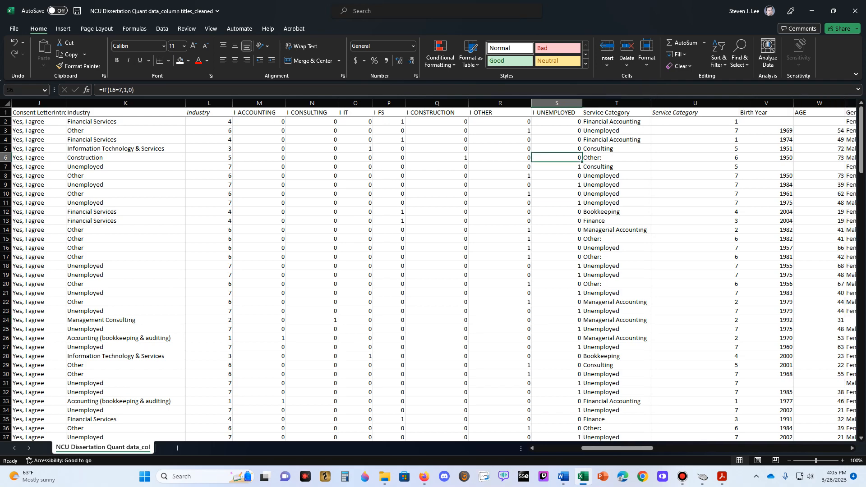
{"action": "key", "text": "Left"}
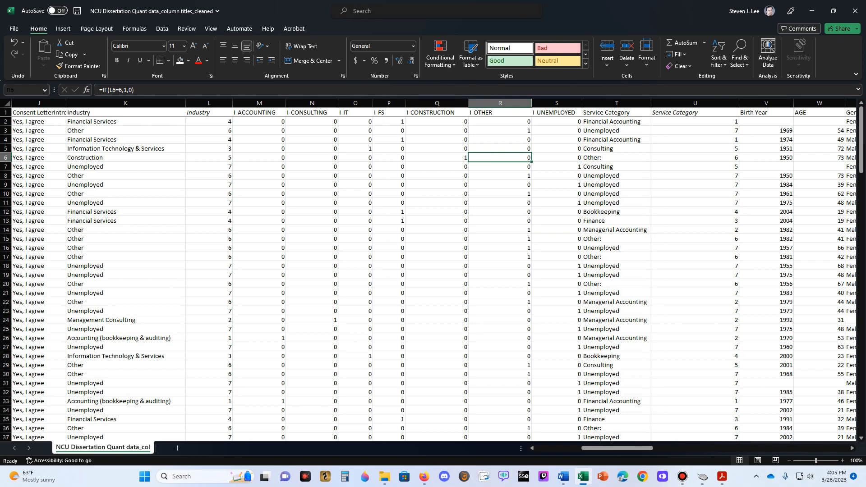
- Review the set of industry dummy columns from I-ACCOUNTING through I-UNEMPLOYED
{"action": "left_click", "coordinate": [259, 112]}
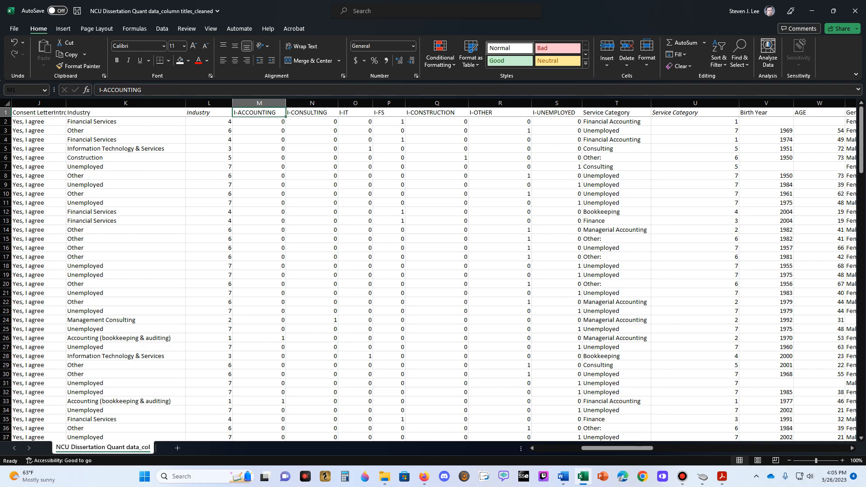
{"action": "key", "text": "Left"}
{"action": "key", "text": "Right"}
{"action": "key", "text": "shift+Right"}
{"action": "key", "text": "shift+Right"}
{"action": "key", "text": "shift+Right"}
{"action": "key", "text": "shift+Right"}
{"action": "key", "text": "shift+Right"}
{"action": "key", "text": "shift+Right"}
{"action": "left_click", "coordinate": [355, 130]}
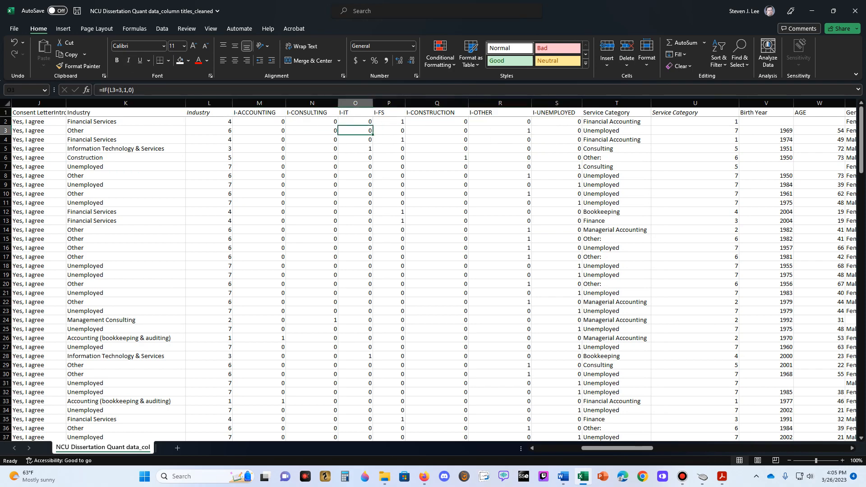
{"action": "left_click_drag", "start_coordinate": [556, 112], "coordinate": [259, 112]}
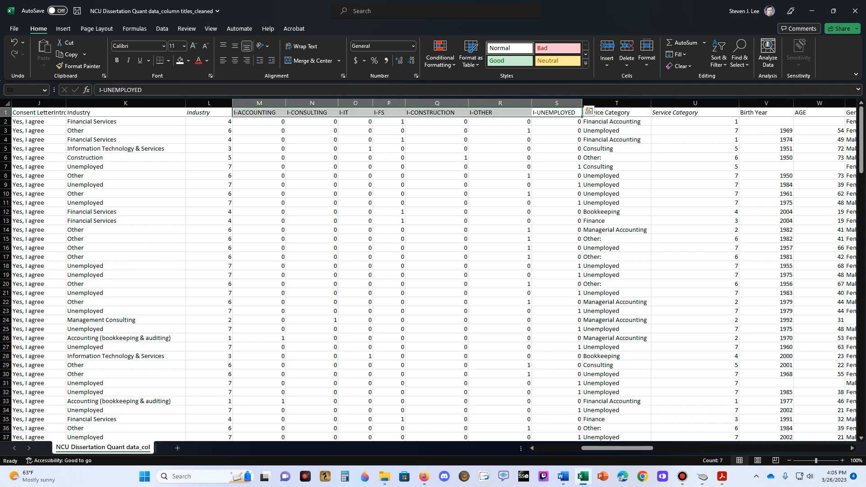
{"action": "left_click", "coordinate": [499, 139]}
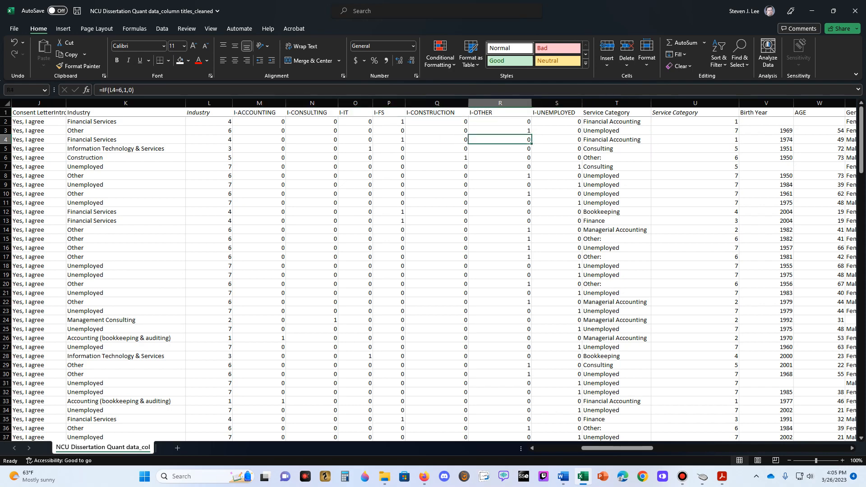
{"action": "left_click_drag", "start_coordinate": [259, 103], "coordinate": [557, 103]}
{"action": "key", "text": "Left"}
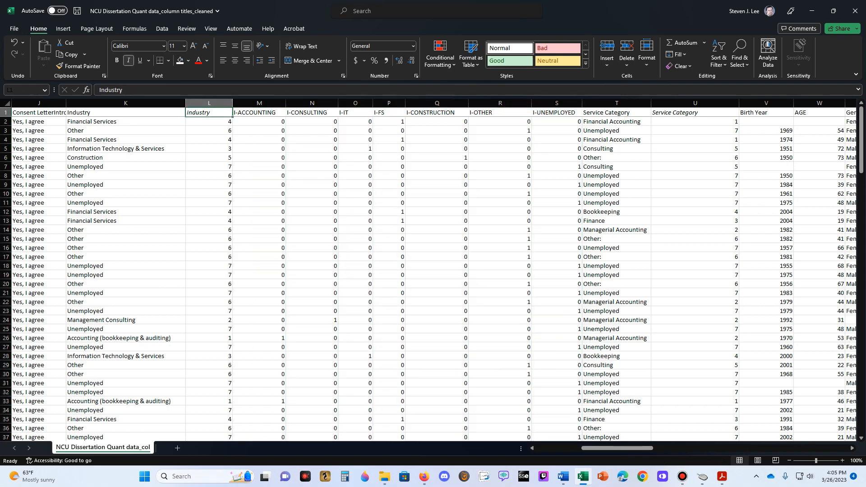
- Examine the numeric Industry codes in column L against the text answers in column K
{"action": "key", "text": "Down"}
{"action": "key", "text": "Down"}
{"action": "key", "text": "Down"}
{"action": "key", "text": "Down"}
{"action": "key", "text": "Down"}
{"action": "key", "text": "Down"}
{"action": "key", "text": "Down"}
{"action": "key", "text": "Down"}
{"action": "key", "text": "Down"}
{"action": "key", "text": "Down"}
{"action": "key", "text": "Down"}
{"action": "key", "text": "Down"}
{"action": "key", "text": "Down"}
{"action": "key", "text": "Down"}
{"action": "key", "text": "Down"}
{"action": "key", "text": "Down"}
{"action": "key", "text": "Down"}
{"action": "key", "text": "Down"}
{"action": "key", "text": "Down"}
{"action": "key", "text": "Down"}
{"action": "key", "text": "Down"}
{"action": "key", "text": "Down"}
{"action": "key", "text": "Down"}
{"action": "key", "text": "Down"}
{"action": "key", "text": "Down"}
{"action": "key", "text": "Down"}
{"action": "key", "text": "Down"}
{"action": "key", "text": "Down"}
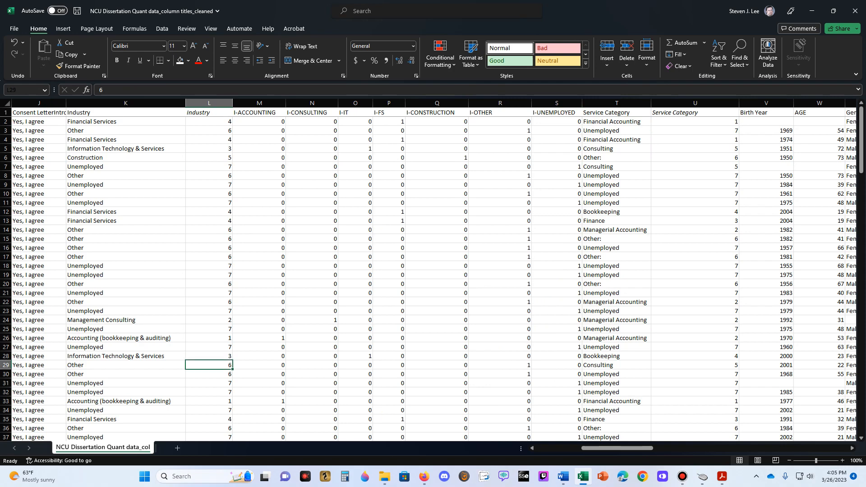
{"action": "left_click", "coordinate": [209, 103]}
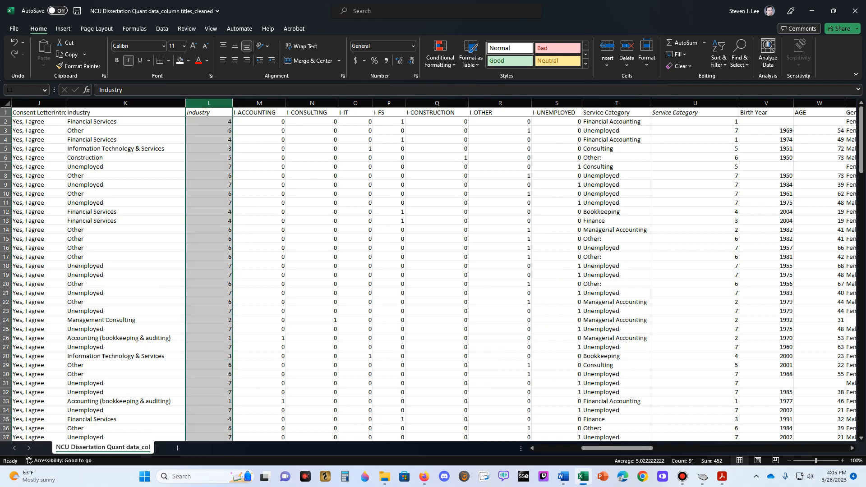
{"action": "left_click", "coordinate": [209, 158]}
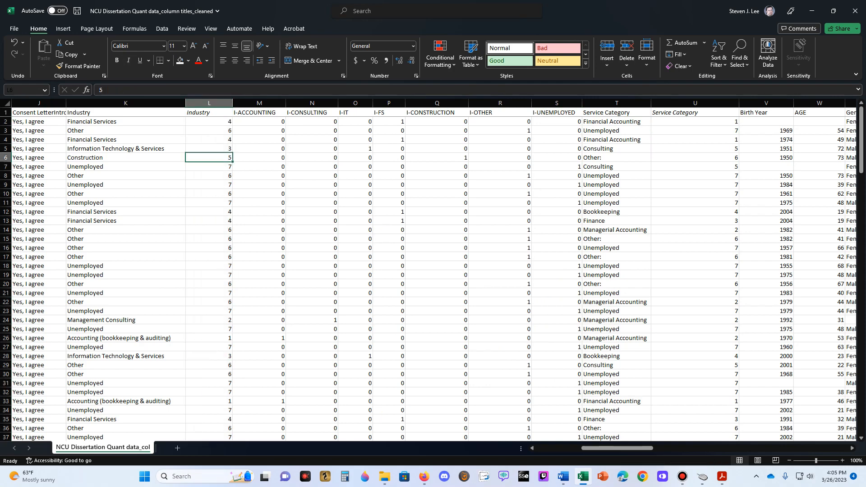
{"action": "left_click", "coordinate": [125, 122]}
{"action": "left_click", "coordinate": [209, 121]}
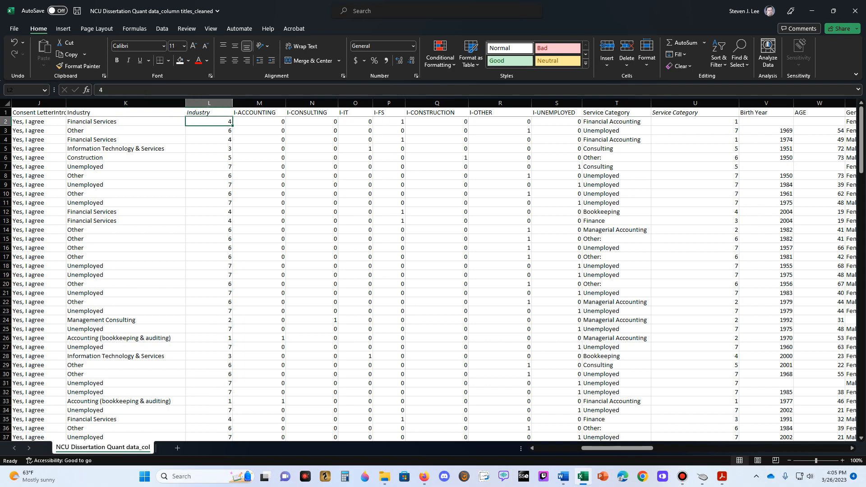
{"action": "left_click", "coordinate": [209, 103]}
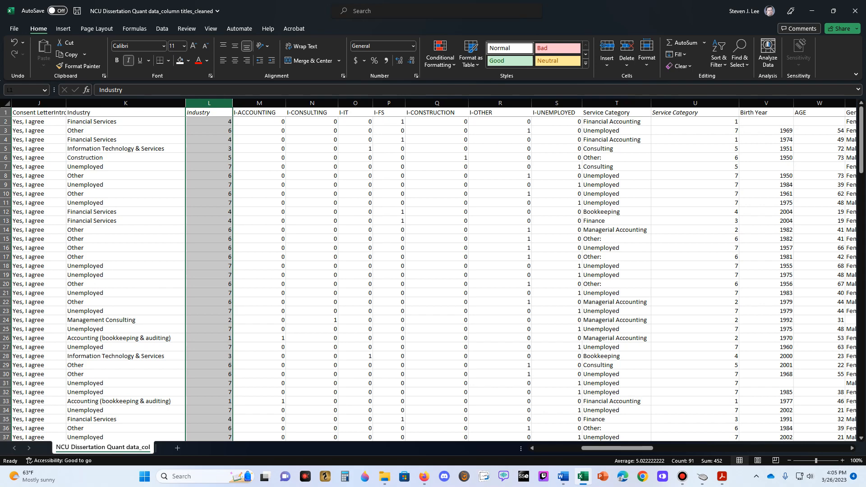
- Review the industry dummy columns M through S, checking the I-OTHER and I-UNEMPLOYED formulas in their first data rows
{"action": "left_click", "coordinate": [208, 130]}
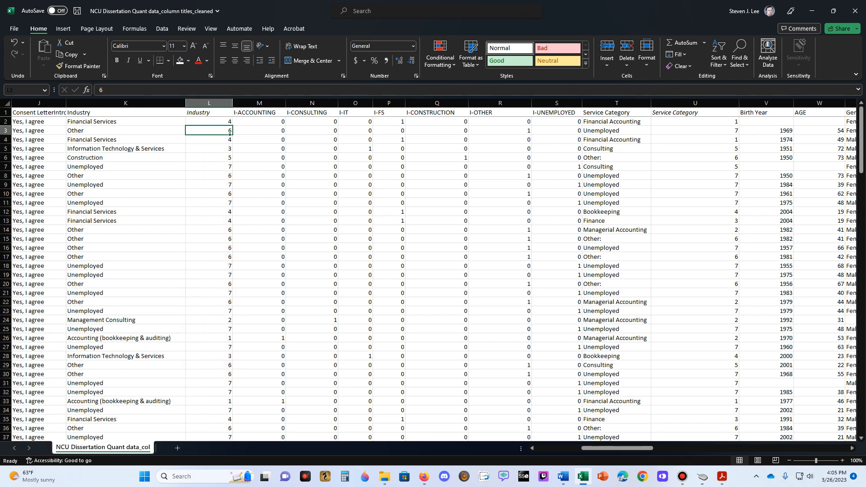
{"action": "left_click", "coordinate": [259, 103]}
{"action": "left_click_drag", "start_coordinate": [260, 103], "coordinate": [556, 102]}
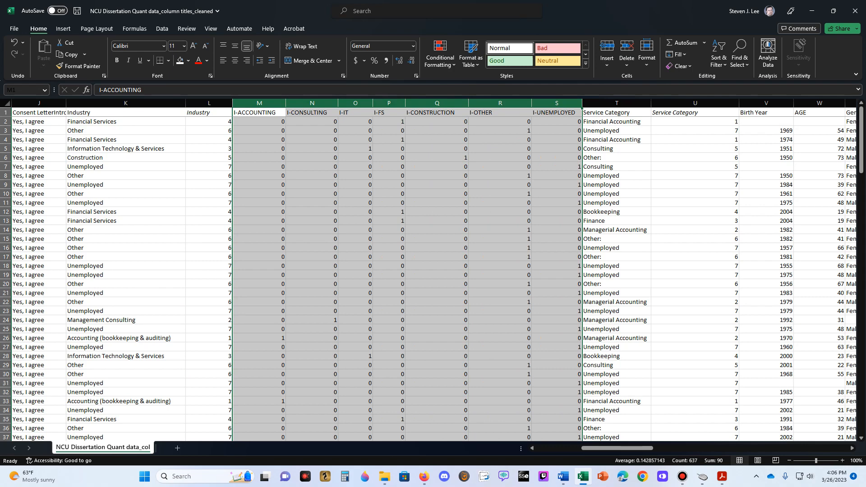
{"action": "left_click", "coordinate": [556, 103]}
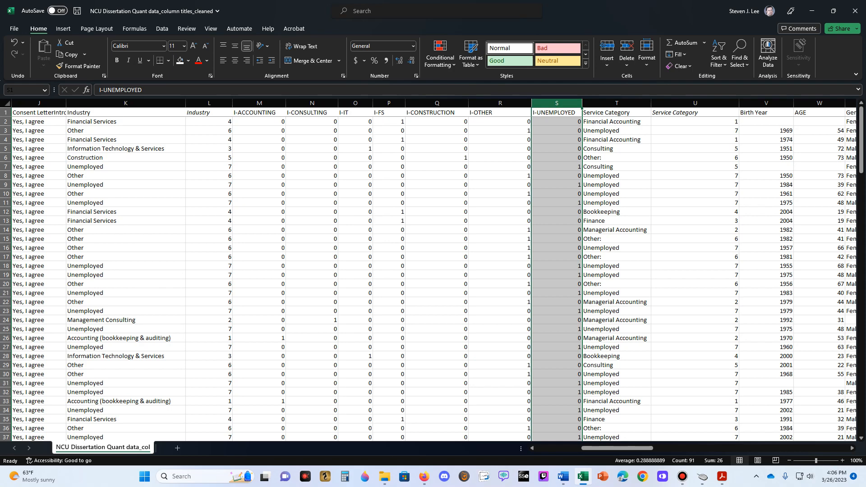
{"action": "left_click", "coordinate": [499, 121]}
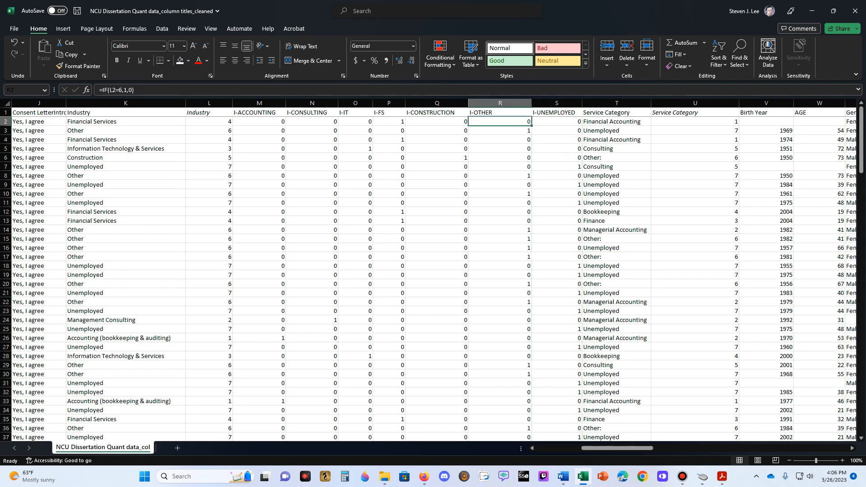
{"action": "left_click", "coordinate": [500, 130]}
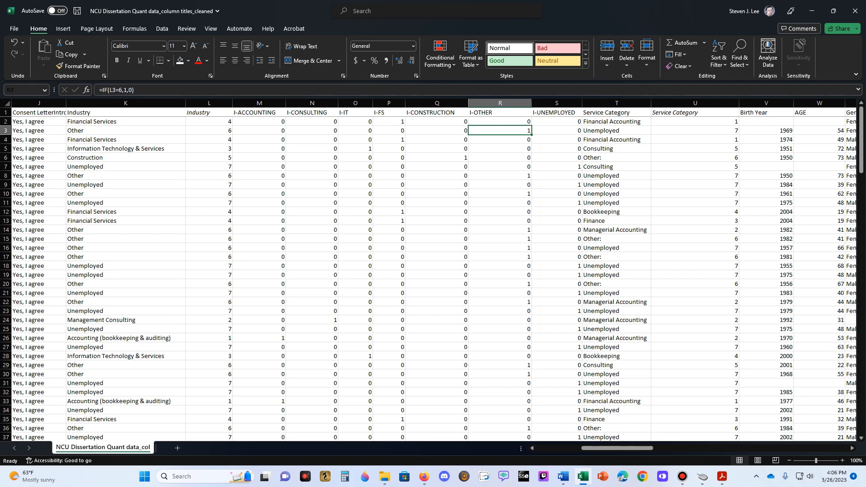
{"action": "left_click", "coordinate": [556, 103]}
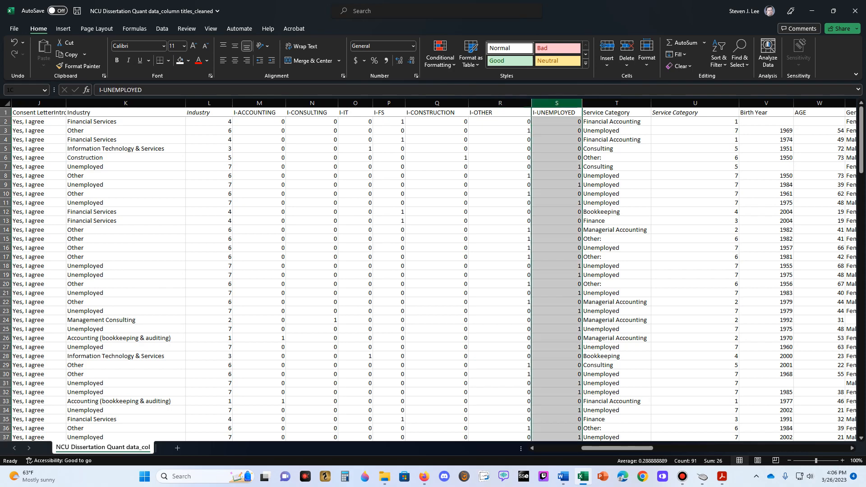
{"action": "left_click_drag", "start_coordinate": [260, 103], "coordinate": [559, 103]}
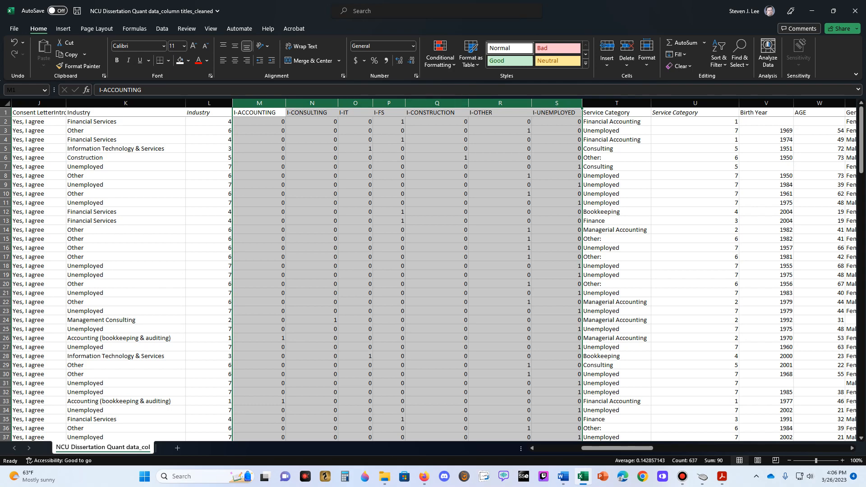
{"action": "left_click", "coordinate": [556, 131]}
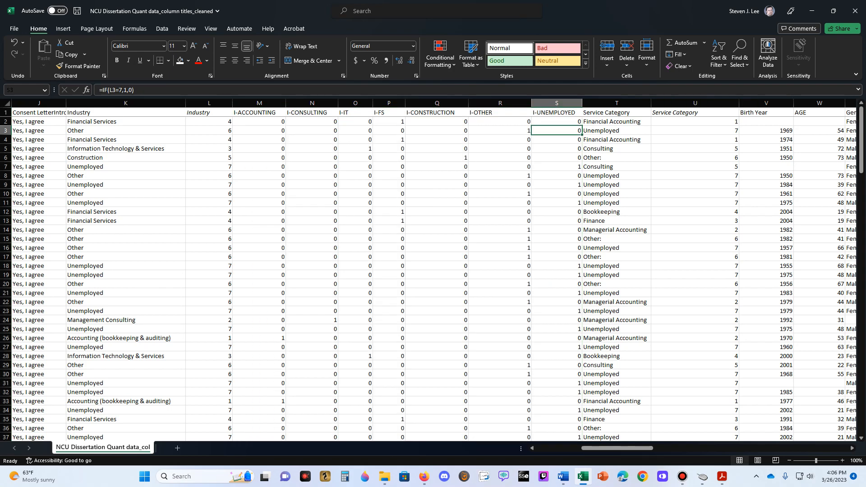
- Insert a blank column between the numeric Service Category codes and the Birth Year column
{"action": "right_click", "coordinate": [767, 104]}
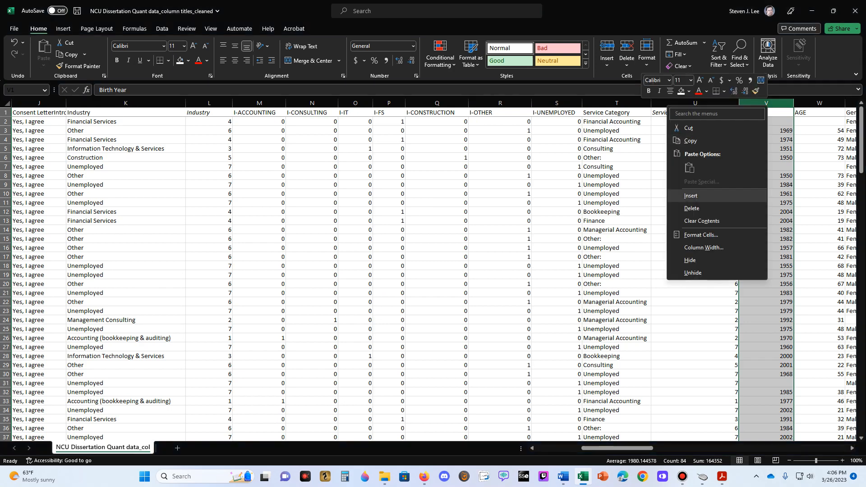
{"action": "left_click", "coordinate": [690, 195]}
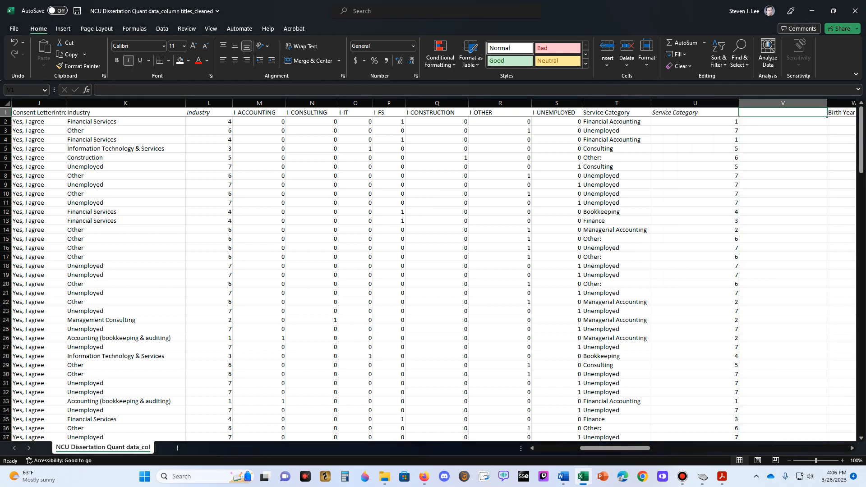
{"action": "key", "text": "Right"}
{"action": "key", "text": "Right"}
{"action": "key", "text": "Right"}
{"action": "key", "text": "Right"}
{"action": "key", "text": "Right"}
{"action": "key", "text": "Right"}
{"action": "key", "text": "Left"}
{"action": "key", "text": "Left"}
{"action": "key", "text": "Left"}
{"action": "key", "text": "Left"}
{"action": "key", "text": "Left"}
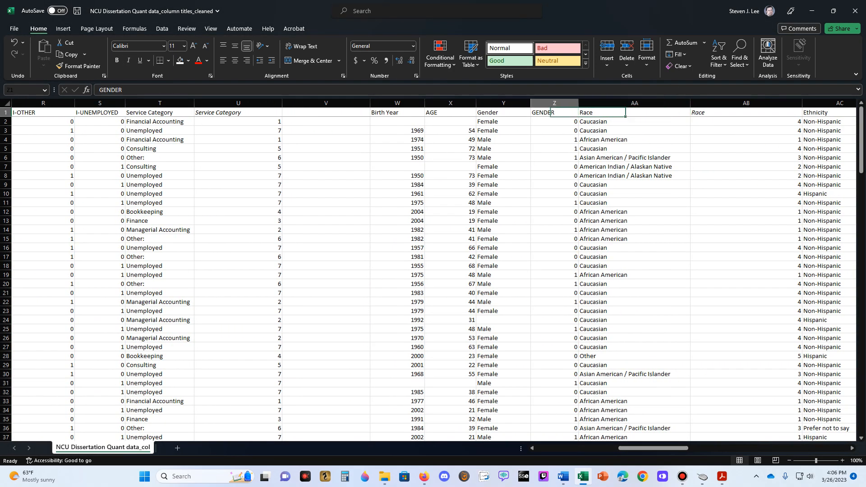
{"action": "key", "text": "Left"}
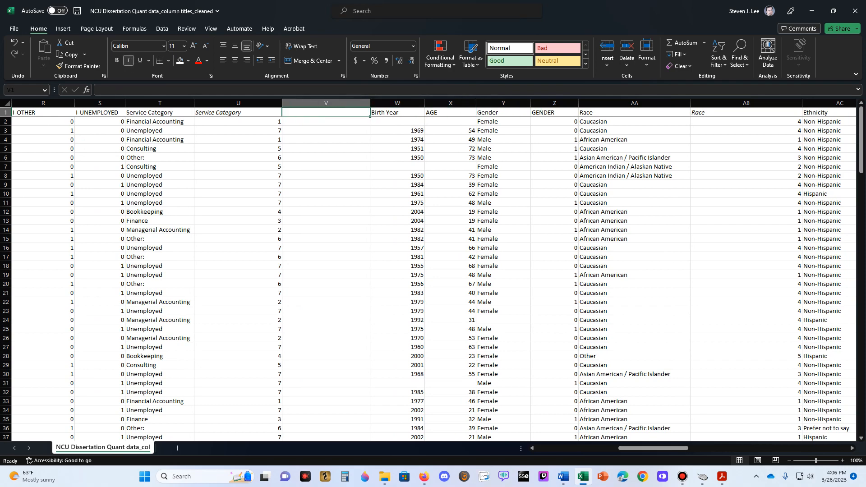
- Switch to the Qualtrics survey, read the answer choices of the Q2 service category question, and return to the Excel workbook
{"action": "key", "text": "alt+Tab"}
{"action": "scroll", "coordinate": [513, 289], "scroll_direction": "down", "scroll_amount": 3}
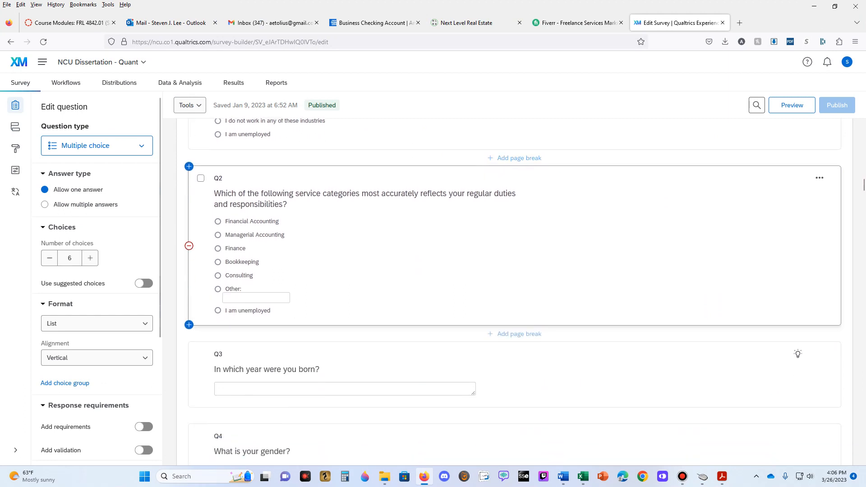
{"action": "scroll", "coordinate": [513, 289], "scroll_direction": "down", "scroll_amount": 2}
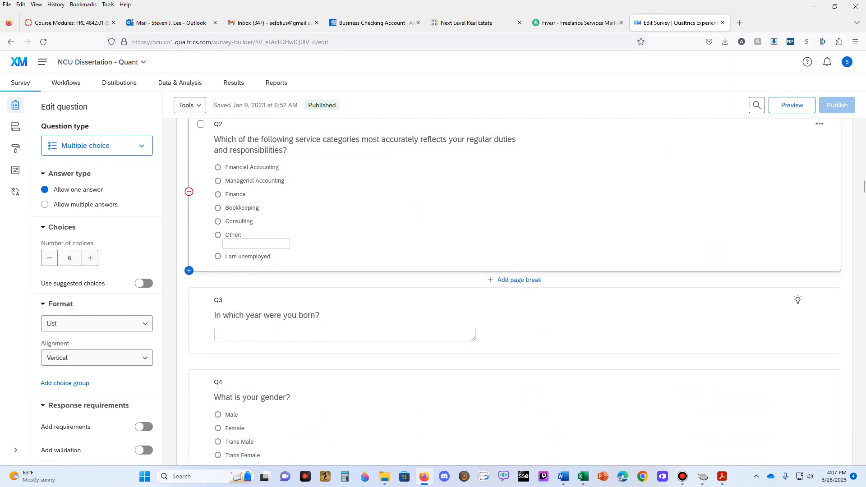
{"action": "key", "text": "alt+Tab"}
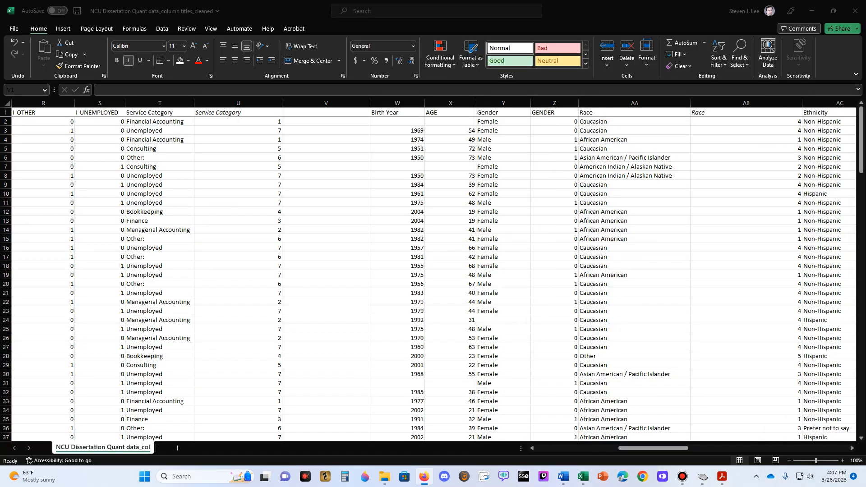
{"action": "key", "text": "alt+Tab"}
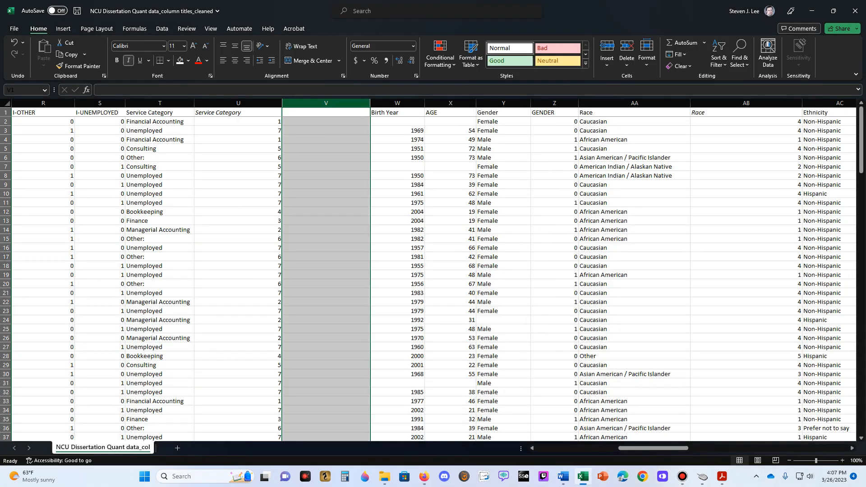
- Add three more blank columns before Birth Year, making four in total
{"action": "right_click", "coordinate": [348, 102]}
{"action": "left_click", "coordinate": [369, 192]}
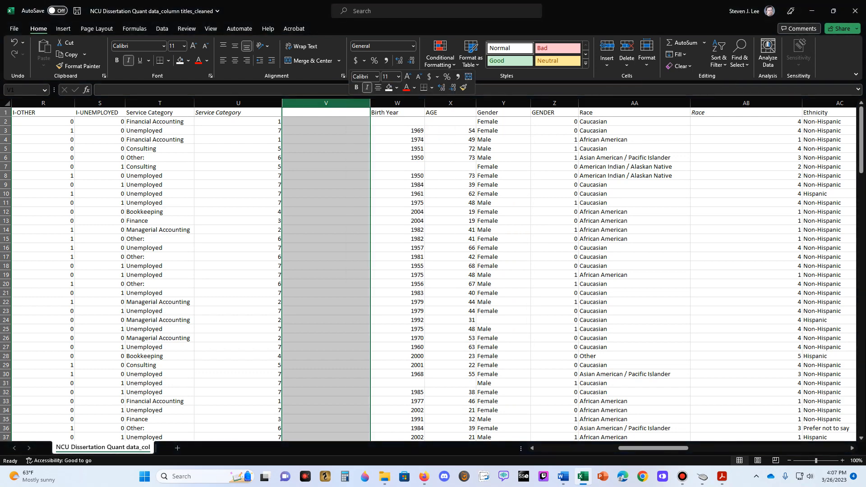
{"action": "left_click_drag", "start_coordinate": [325, 103], "coordinate": [394, 102]}
{"action": "right_click", "coordinate": [395, 103]}
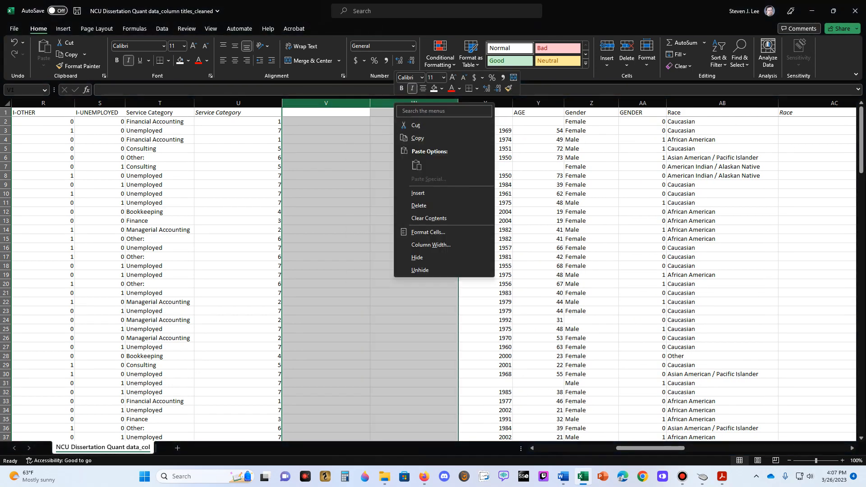
{"action": "left_click", "coordinate": [417, 193]}
{"action": "left_click", "coordinate": [413, 149]}
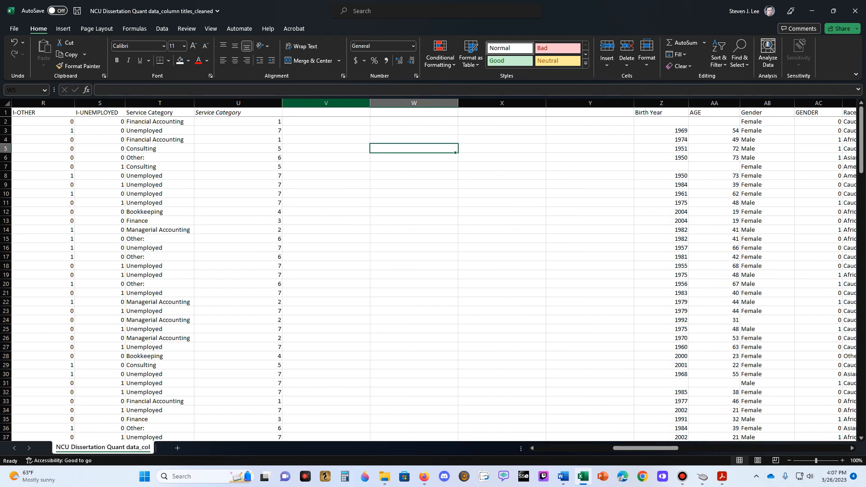
- Insert another three blank columns at column V so that V through AB are empty for the service category dummies
{"action": "left_click_drag", "start_coordinate": [326, 103], "coordinate": [469, 103]}
{"action": "right_click", "coordinate": [469, 103]}
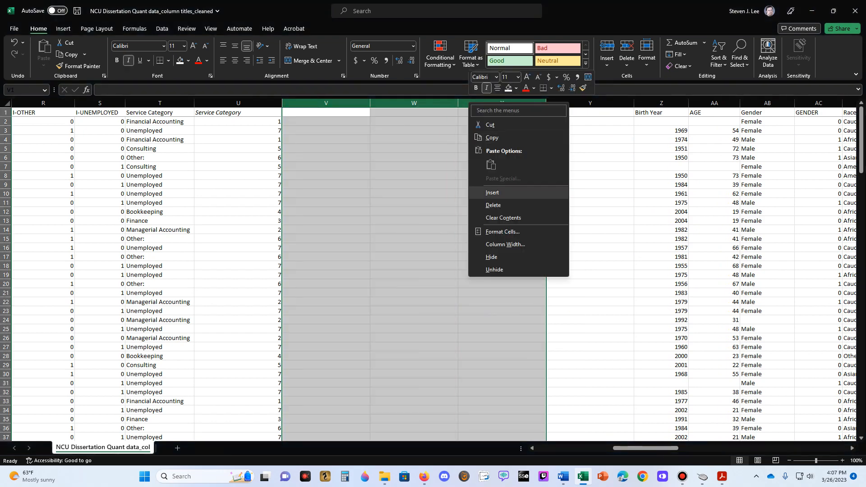
{"action": "left_click", "coordinate": [487, 193]}
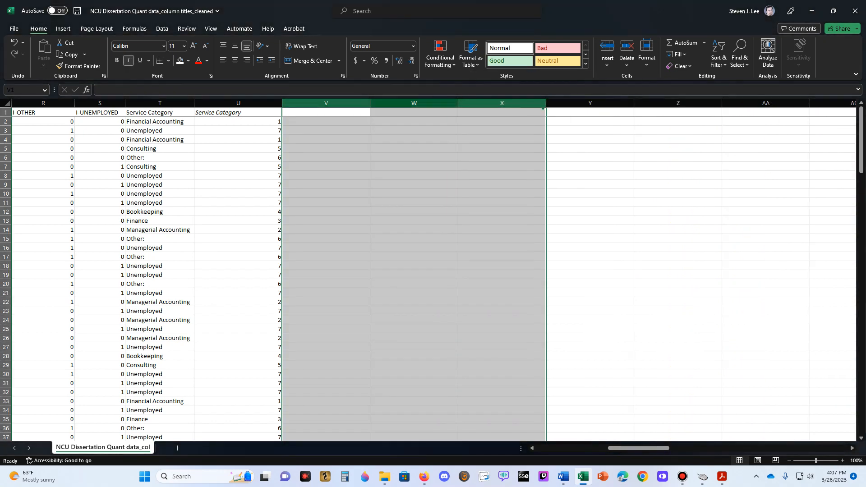
{"action": "left_click", "coordinate": [325, 112]}
{"action": "key", "text": "Right"}
{"action": "key", "text": "Right"}
{"action": "key", "text": "Right"}
{"action": "key", "text": "Right"}
{"action": "key", "text": "Right"}
{"action": "key", "text": "Right"}
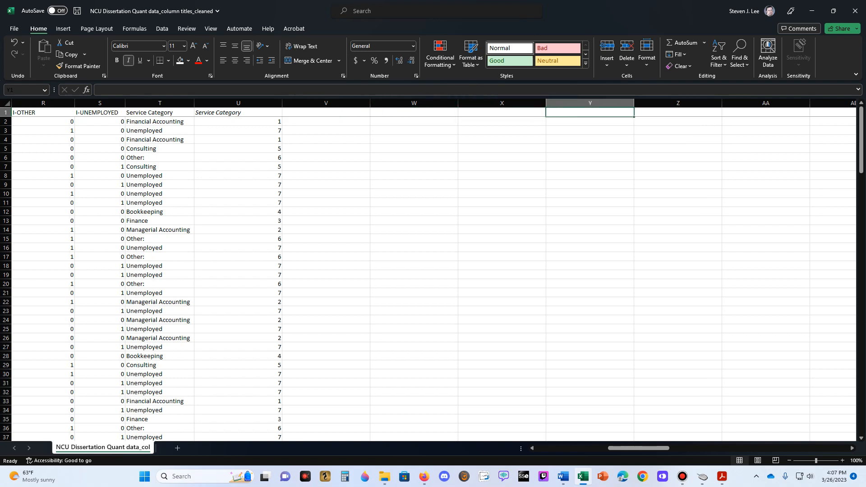
{"action": "key", "text": "Right"}
{"action": "key", "text": "Left"}
{"action": "key", "text": "Left"}
{"action": "key", "text": "Left"}
{"action": "key", "text": "Left"}
{"action": "key", "text": "Left"}
{"action": "key", "text": "Left"}
{"action": "key", "text": "Left"}
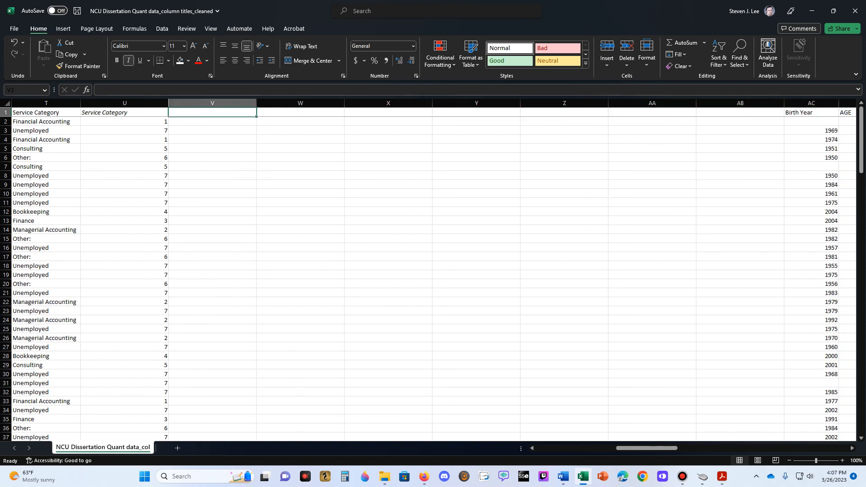
{"action": "key", "text": "BackSpace"}
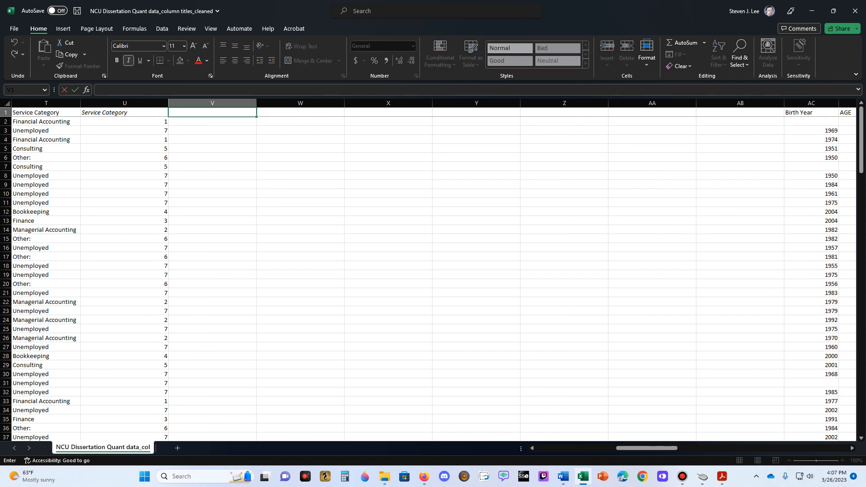
{"action": "type", "text": "SC"}
{"action": "key", "text": "BackSpace"}
{"action": "key", "text": "BackSpace"}
{"action": "key", "text": "ctrl+i"}
{"action": "left_click", "coordinate": [300, 157]}
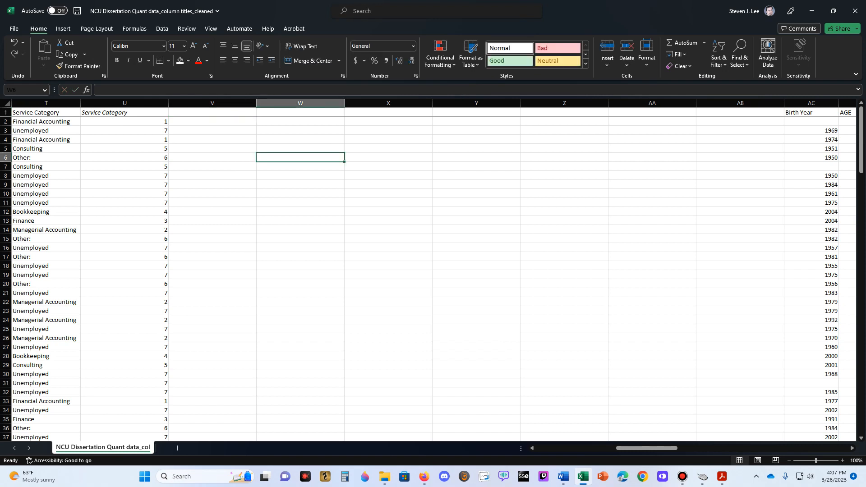
- Remove the italic formatting from the empty header cells V1:AB1
{"action": "left_click_drag", "start_coordinate": [212, 113], "coordinate": [740, 114]}
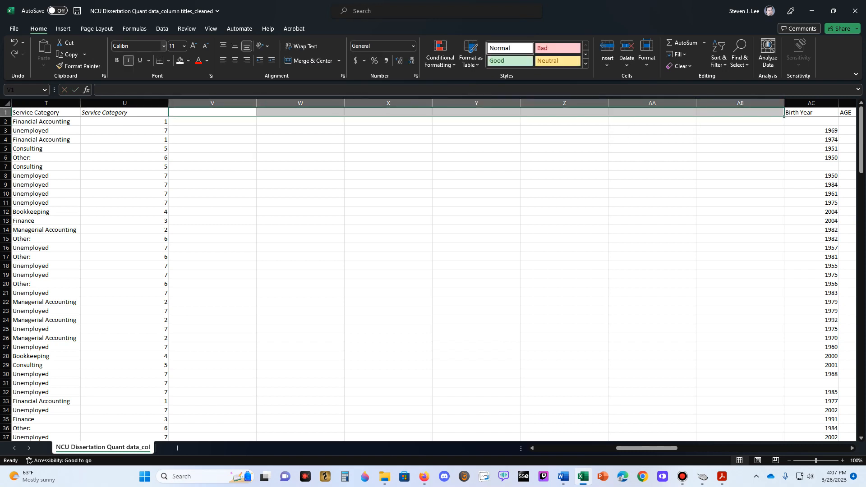
{"action": "left_click", "coordinate": [128, 61]}
{"action": "left_click", "coordinate": [212, 112]}
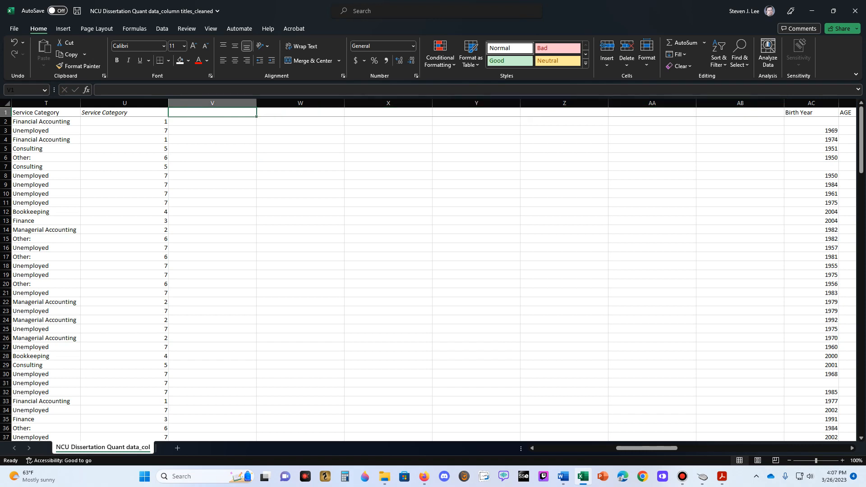
- Title column V "SC-FINANCIAL ACCOUNTING" in its header cell
{"action": "type", "text": "I-SEC"}
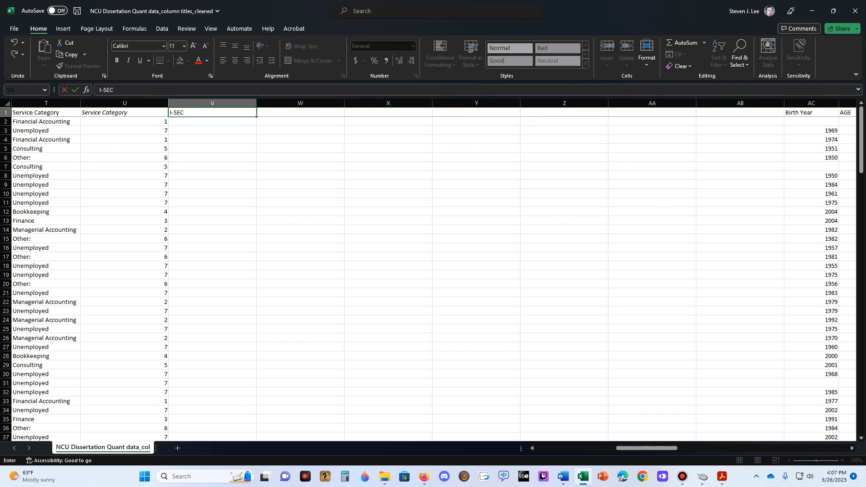
{"action": "key", "text": "BackSpace"}
{"action": "key", "text": "BackSpace"}
{"action": "type", "text": "C"}
{"action": "key", "text": "BackSpace"}
{"action": "key", "text": "BackSpace"}
{"action": "key", "text": "BackSpace"}
{"action": "key", "text": "BackSpace"}
{"action": "type", "text": "SC-FINANCIAL ACCOUNTING"}
{"action": "key", "text": "Tab"}
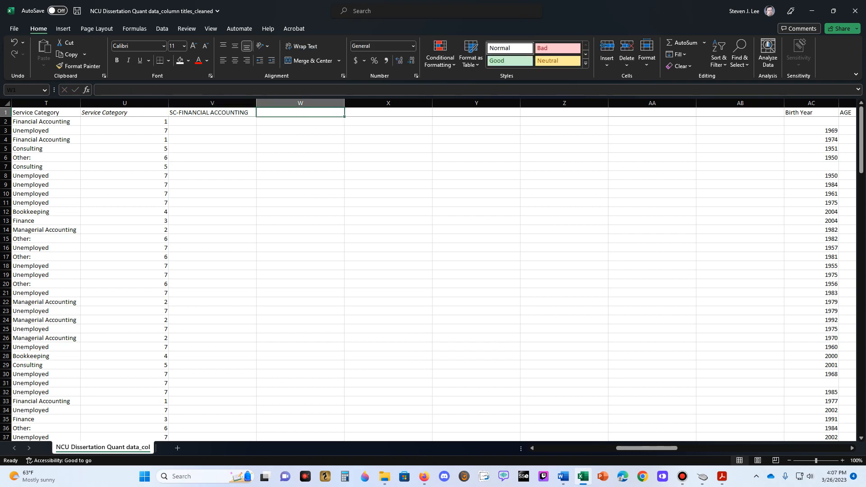
- Enter the headers "SC-MANAGERIAL ACCOUNTING" in W1 and "SC-FINANCE" in X1
{"action": "type", "text": "SC-"}
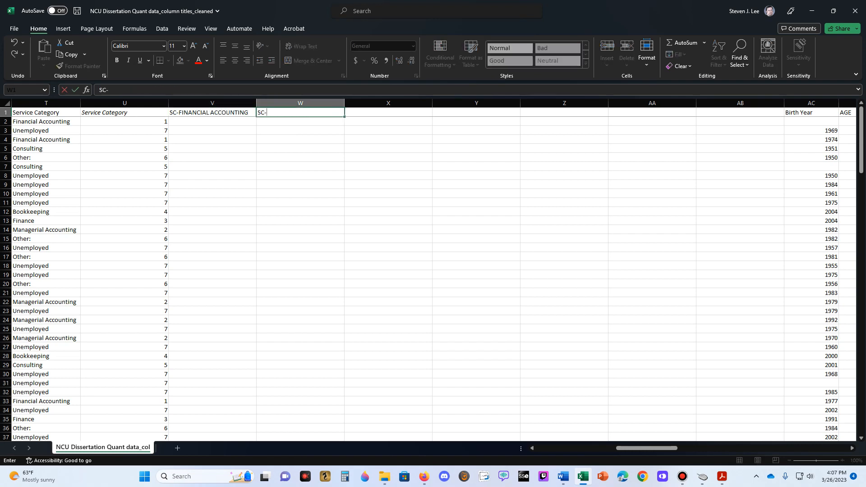
{"action": "type", "text": "MANAGERIAL ACCOUNTING"}
{"action": "key", "text": "Tab"}
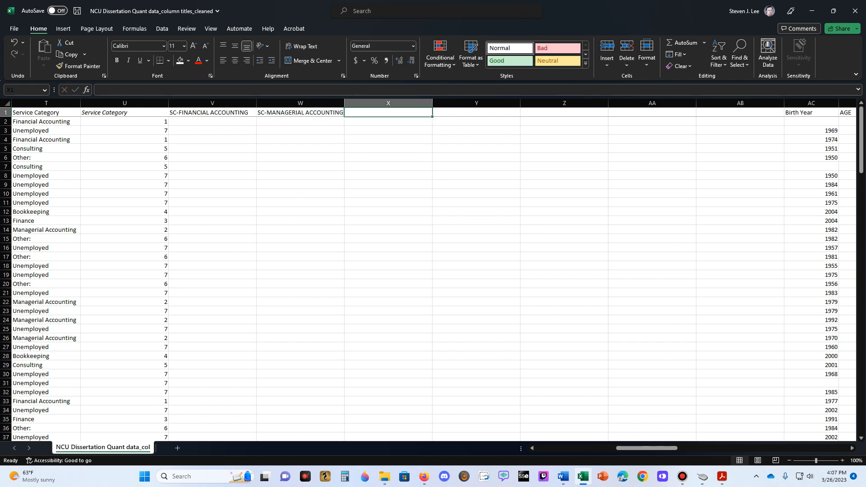
{"action": "type", "text": "SC-FINANCE"}
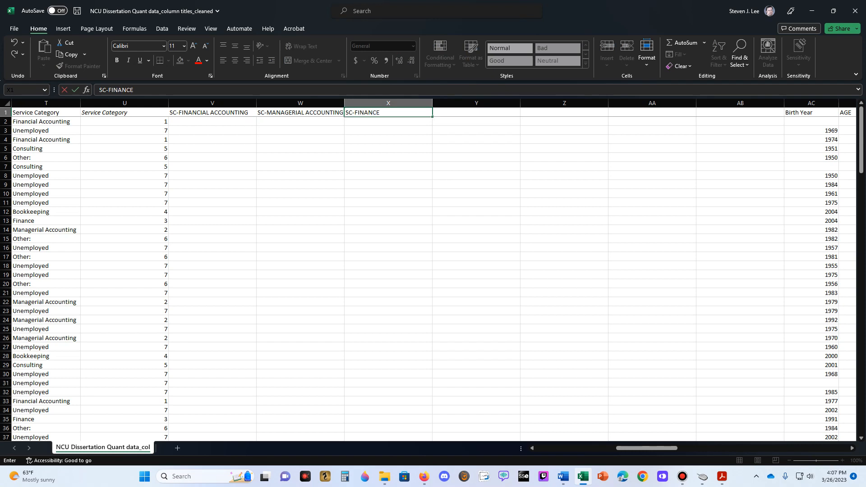
{"action": "key", "text": "Tab"}
- Enter the headers "SC-BOOKKEEPING" in Y1 and "SC-CONSULTING" in Z1
{"action": "type", "text": "SC-BOOKKEEPING"}
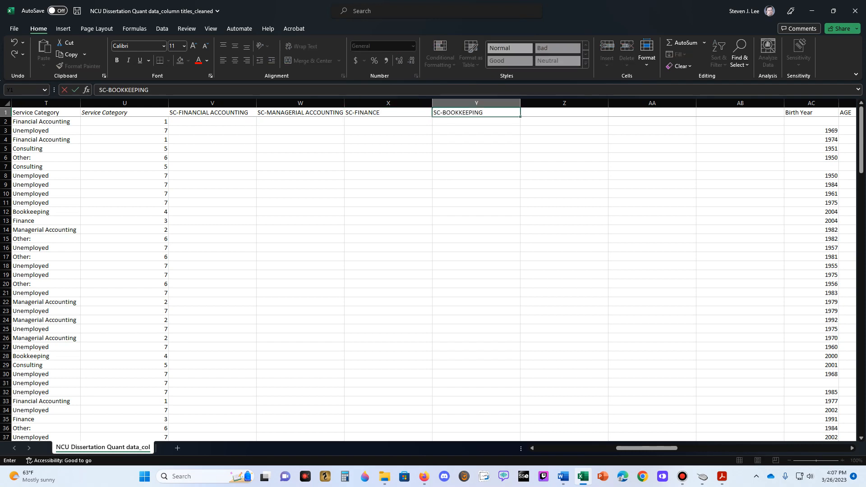
{"action": "key", "text": "Tab"}
{"action": "type", "text": "SC-"}
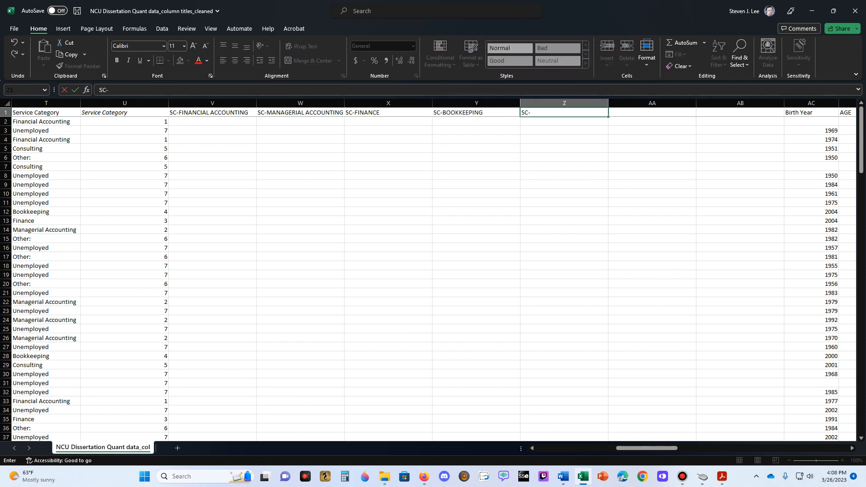
{"action": "type", "text": "CONSULTING"}
{"action": "key", "text": "Tab"}
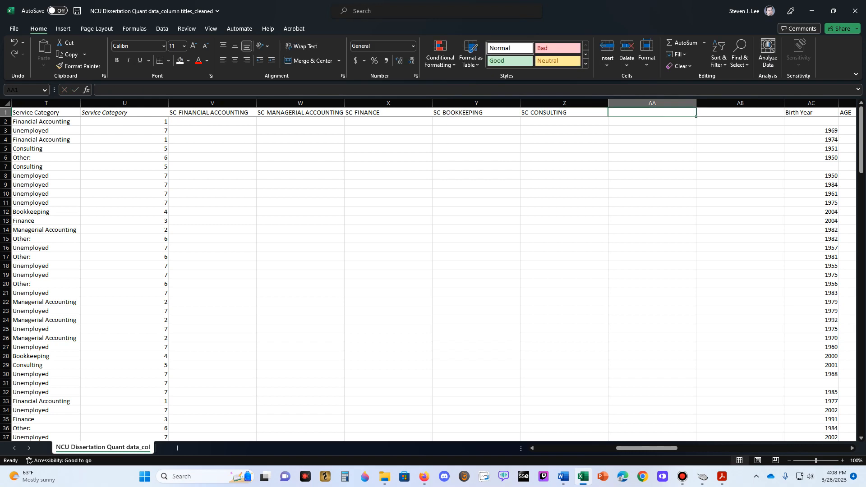
- Enter the headers "SC-OTHER" in AA1 and "SC-UNEMPLOYED" in AB1
{"action": "type", "text": "SC-OTHER"}
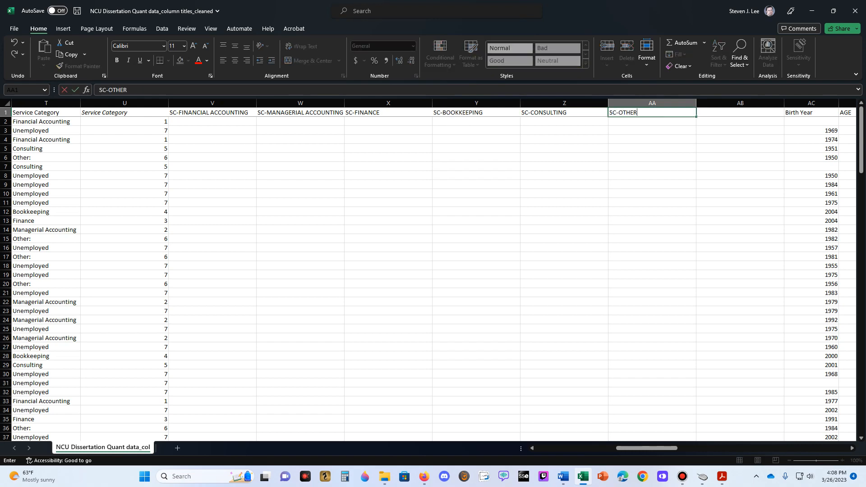
{"action": "key", "text": "Tab"}
{"action": "type", "text": "SC-UNEMPLOYED"}
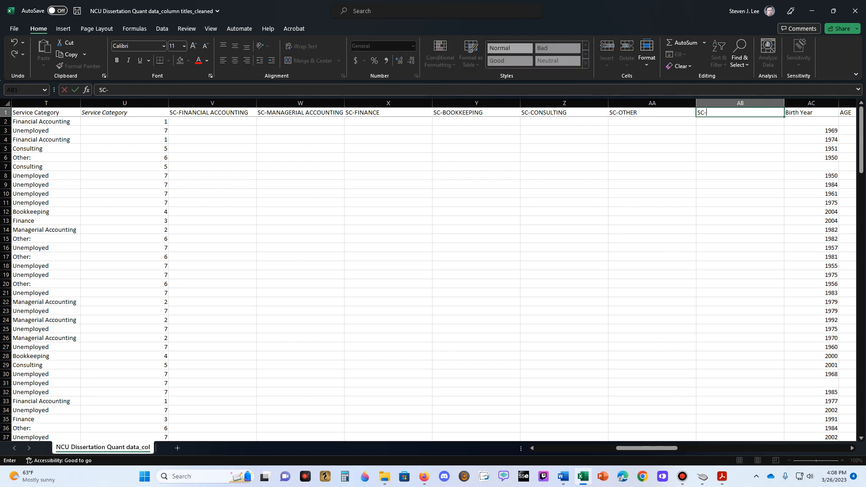
{"action": "key", "text": "Return"}
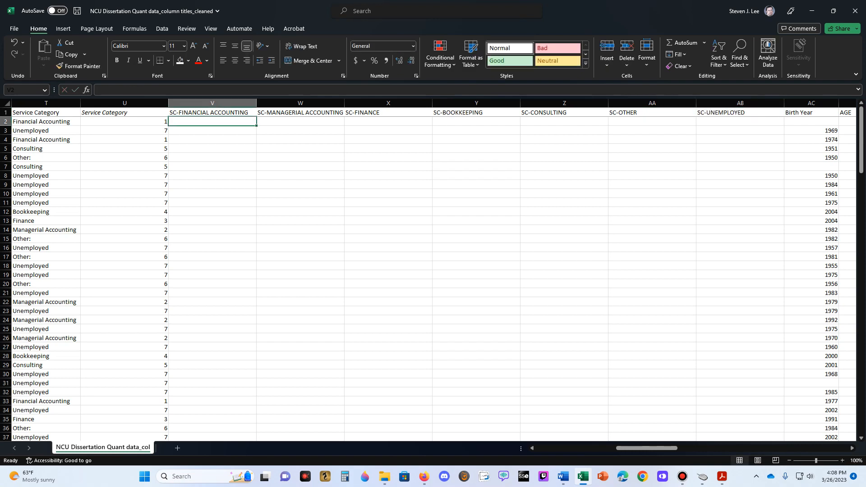
{"action": "left_click", "coordinate": [212, 130]}
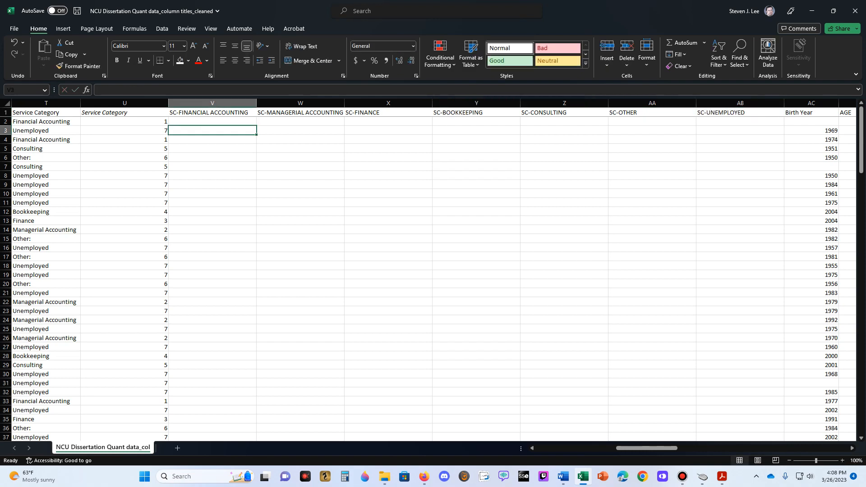
{"action": "left_click", "coordinate": [212, 121]}
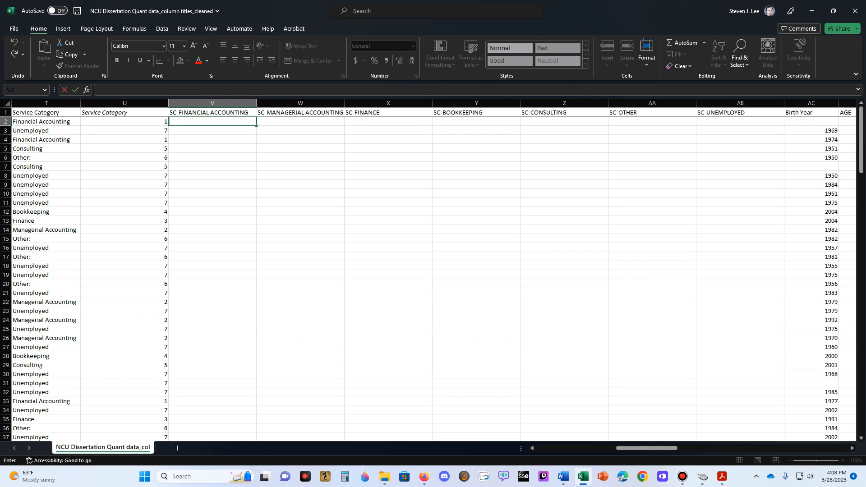
{"action": "left_click", "coordinate": [300, 148]}
{"action": "left_click", "coordinate": [212, 122]}
{"action": "key", "text": "Escape"}
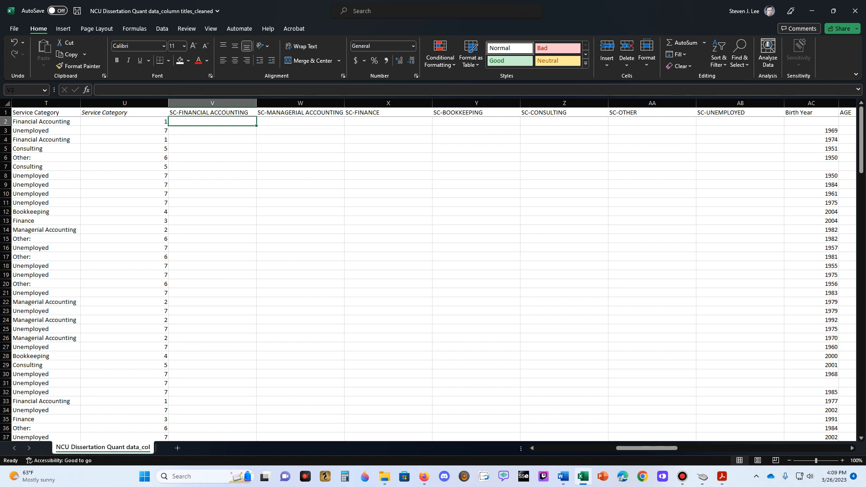
- Enter =IF(U2=1,1,0) in V2 under SC-FINANCIAL ACCOUNTING and fill the formula down the column
{"action": "type", "text": "="}
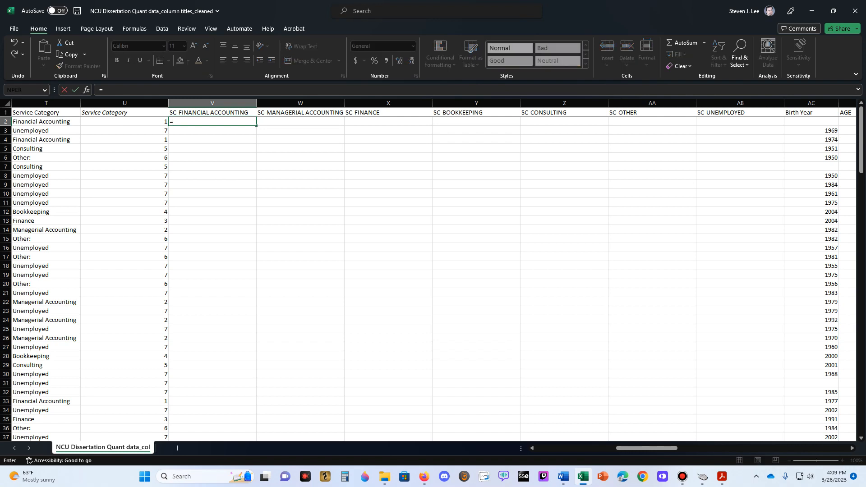
{"action": "type", "text": "if("}
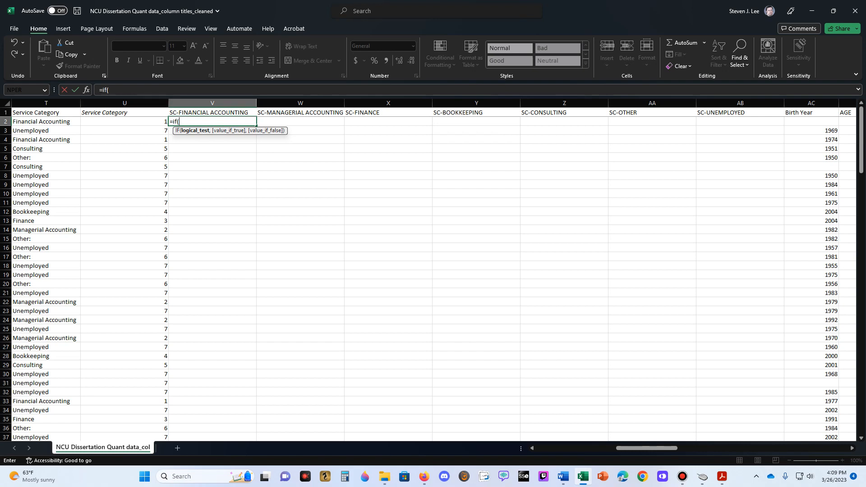
{"action": "key", "text": "Left"}
{"action": "type", "text": "-"}
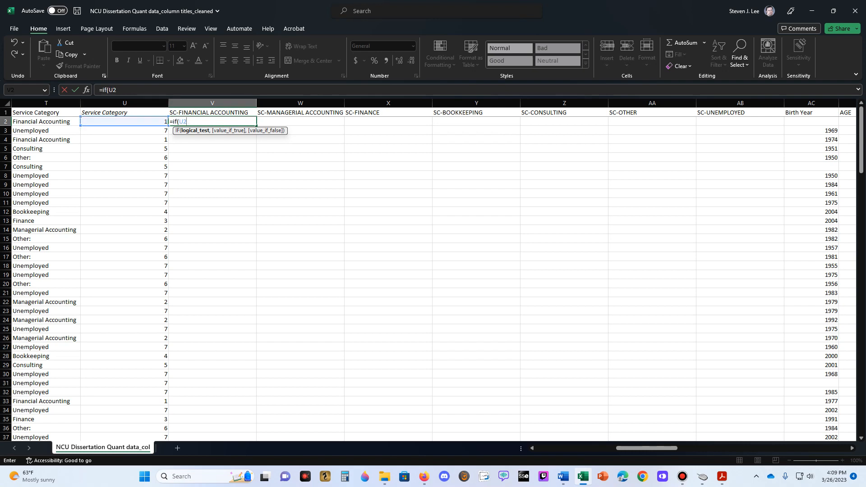
{"action": "type", "text": "=1,1,0"}
{"action": "key", "text": "Return"}
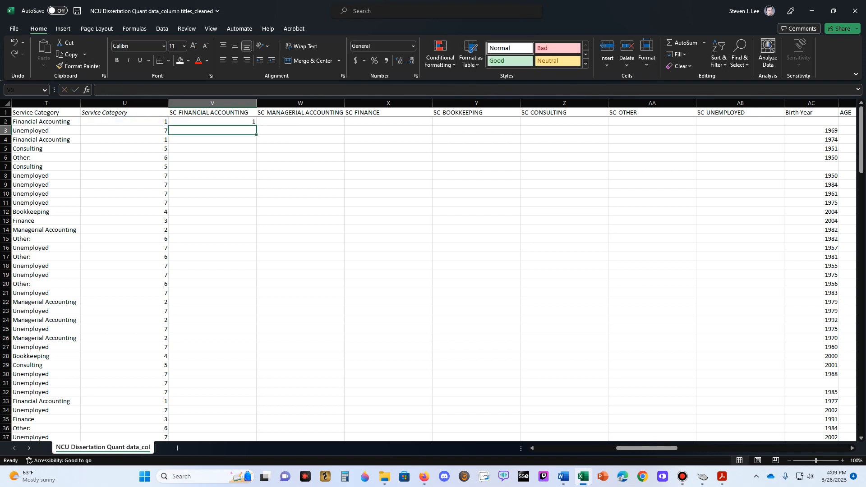
{"action": "key", "text": "Up"}
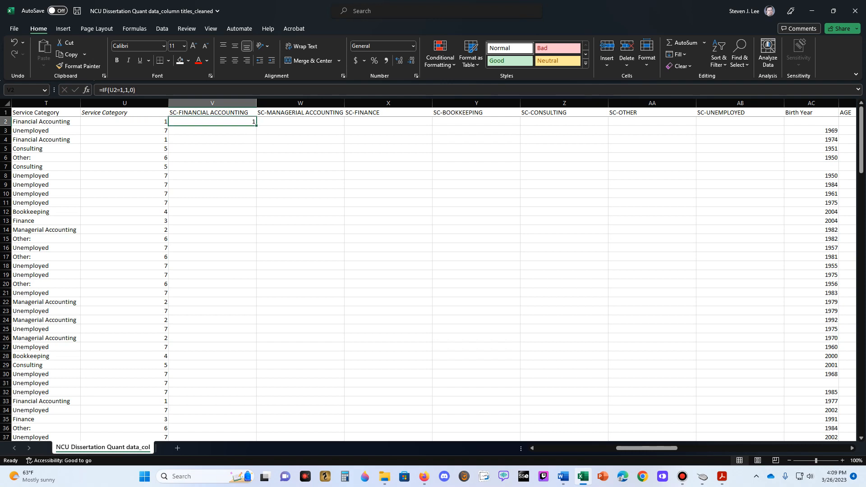
{"action": "double_click", "coordinate": [256, 125]}
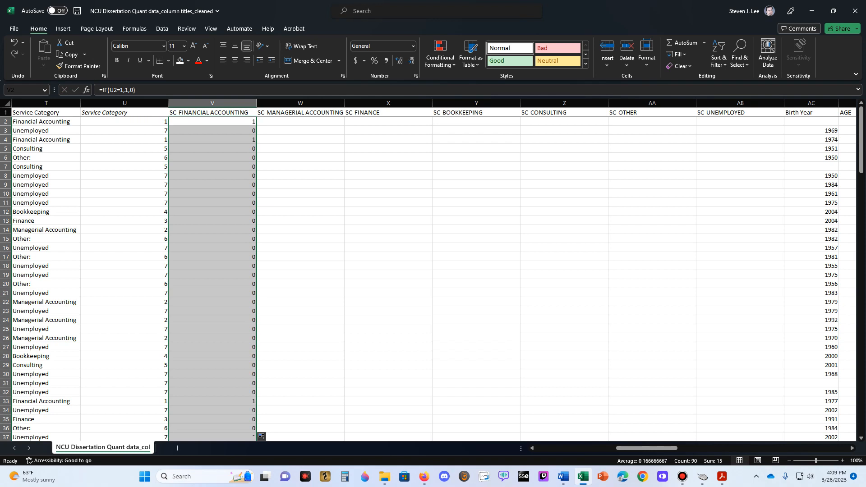
- Enter =IF(U2=2,1,0) in W2 under SC-MANAGERIAL ACCOUNTING and fill the formula down the column
{"action": "key", "text": "Right"}
{"action": "type", "text": "=if("}
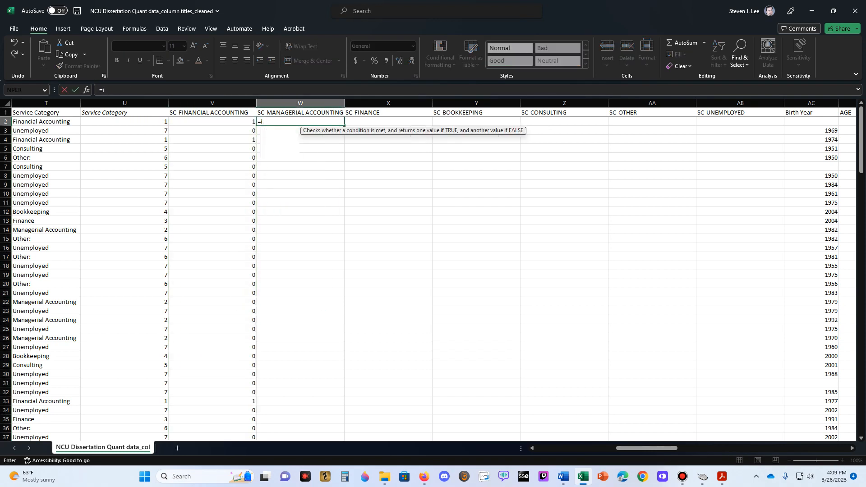
{"action": "key", "text": "Left"}
{"action": "key", "text": "Left"}
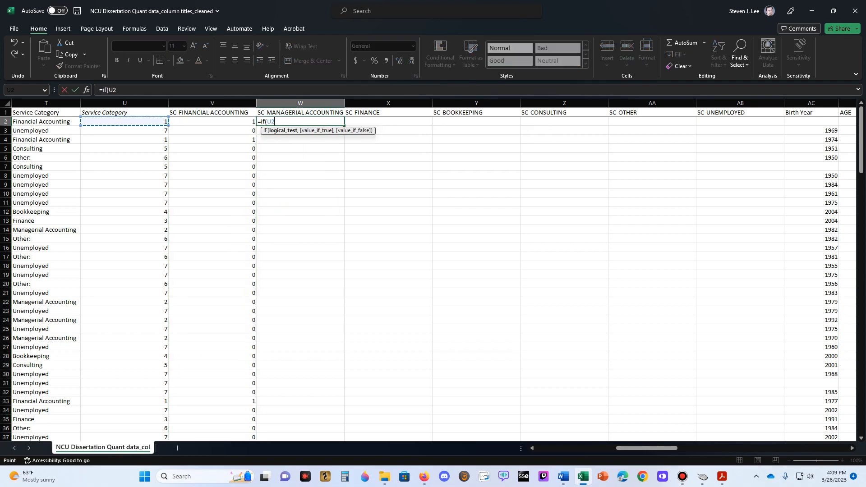
{"action": "type", "text": "=2,1,0"}
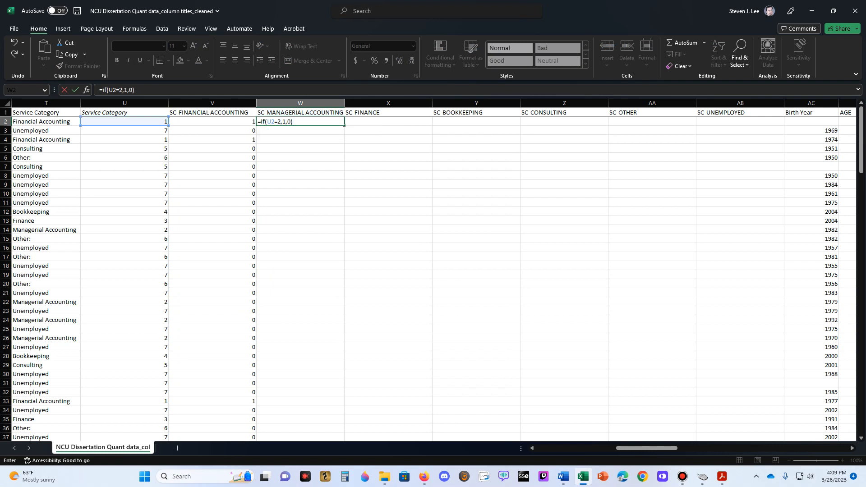
{"action": "key", "text": "ctrl+Return"}
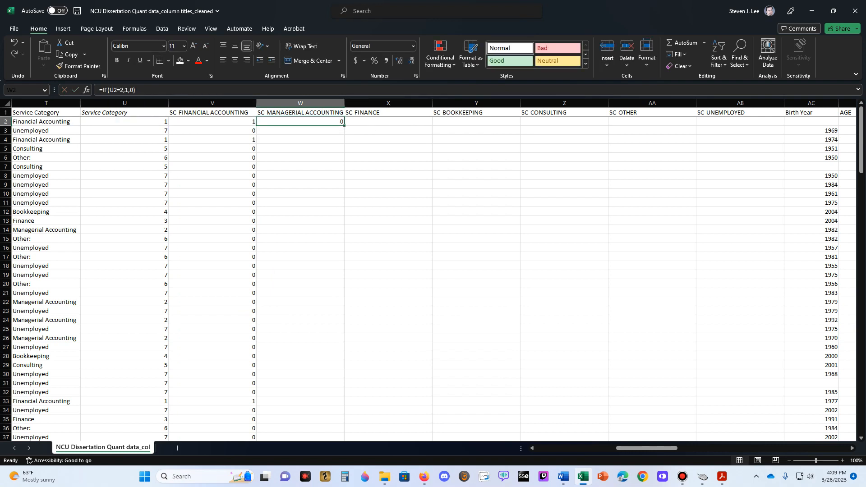
{"action": "double_click", "coordinate": [343, 126]}
- Enter =IF(U2=3,1,0) in X2 under SC-FINANCE and fill the formula down the column
{"action": "left_click", "coordinate": [388, 122]}
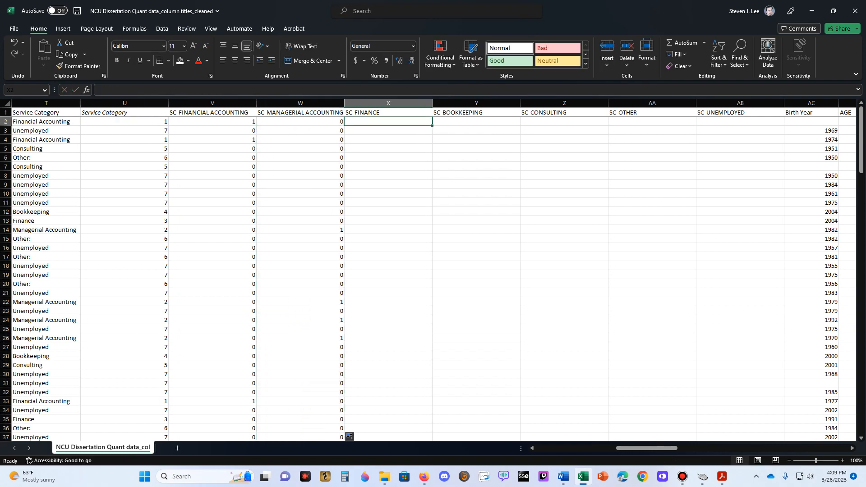
{"action": "type", "text": "=if("}
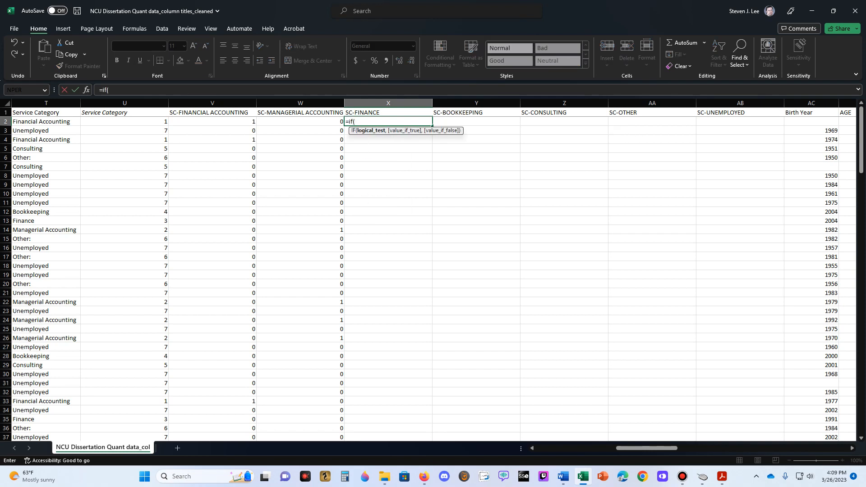
{"action": "left_click", "coordinate": [82, 122]}
{"action": "type", "text": "=3,1,0"}
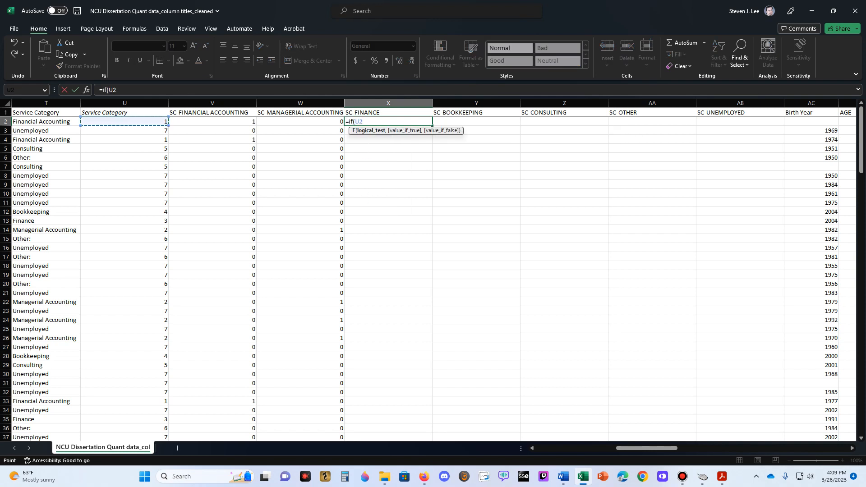
{"action": "key", "text": "ctrl+Return"}
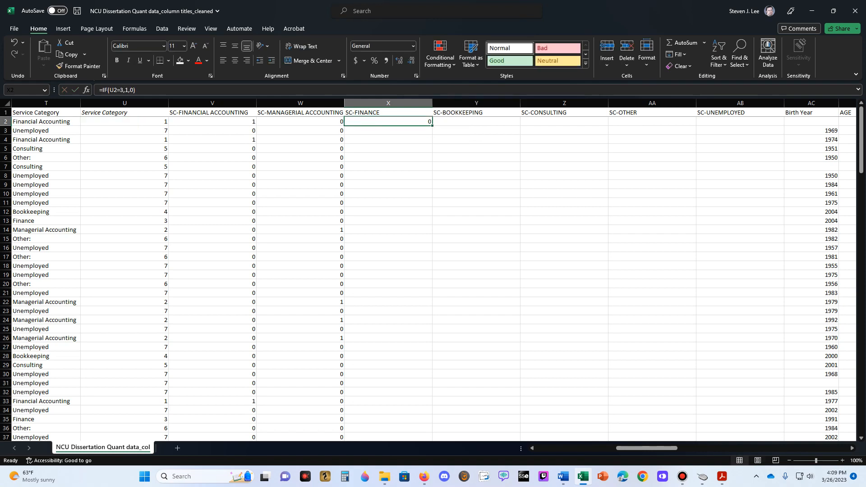
{"action": "double_click", "coordinate": [432, 125]}
- Enter =IF(U2=4,1,0) in Y2 under SC-BOOKKEEPING and fill the formula down the column
{"action": "key", "text": "Right"}
{"action": "type", "text": "=if("}
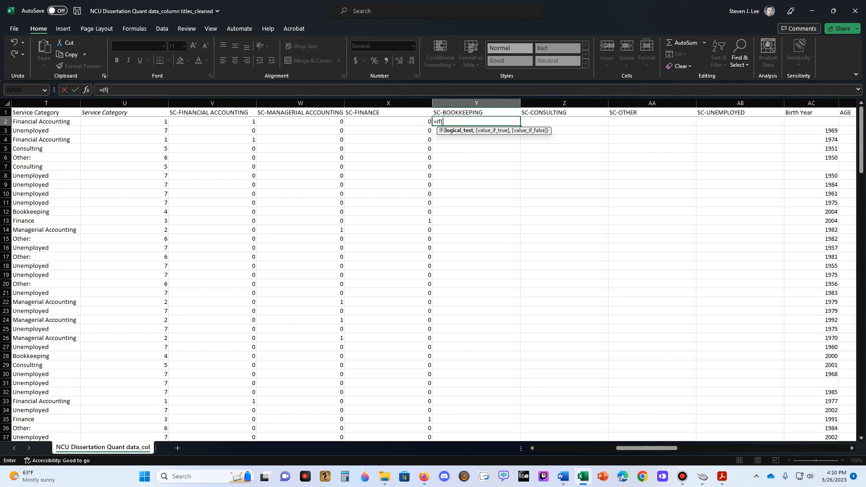
{"action": "key", "text": "Left"}
{"action": "key", "text": "Left"}
{"action": "key", "text": "Left"}
{"action": "key", "text": "Left"}
{"action": "type", "text": "=4,1,0)"}
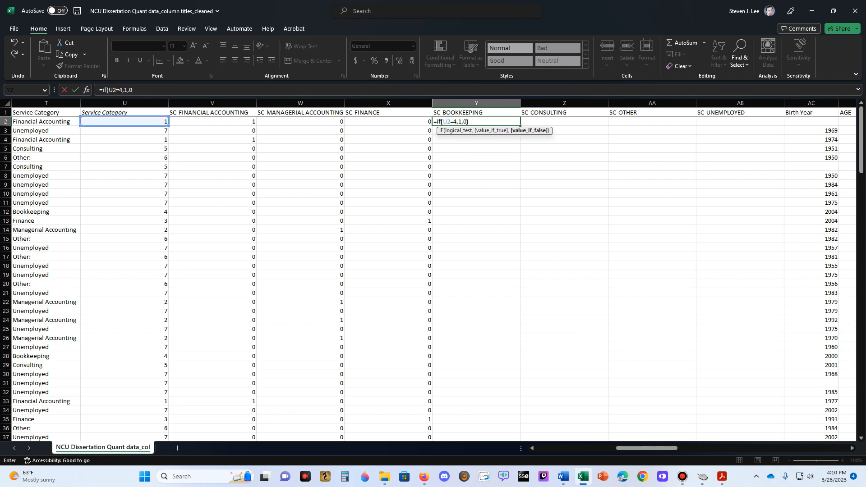
{"action": "key", "text": "ctrl+Return"}
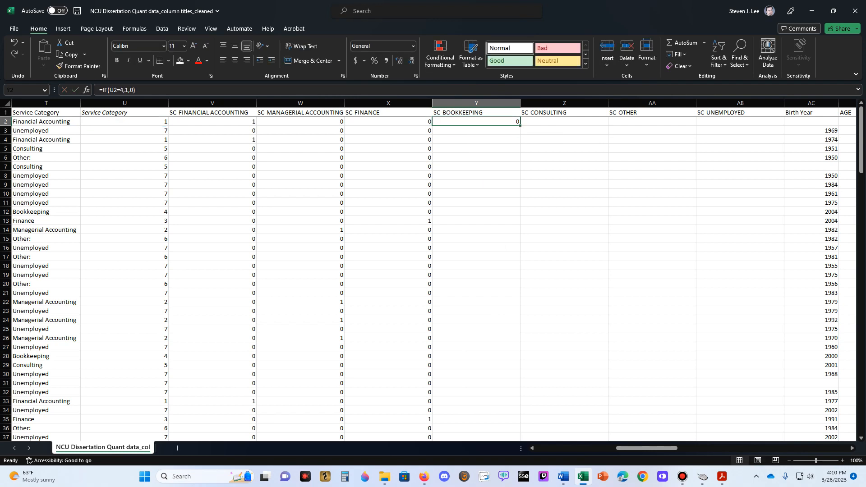
{"action": "double_click", "coordinate": [520, 126]}
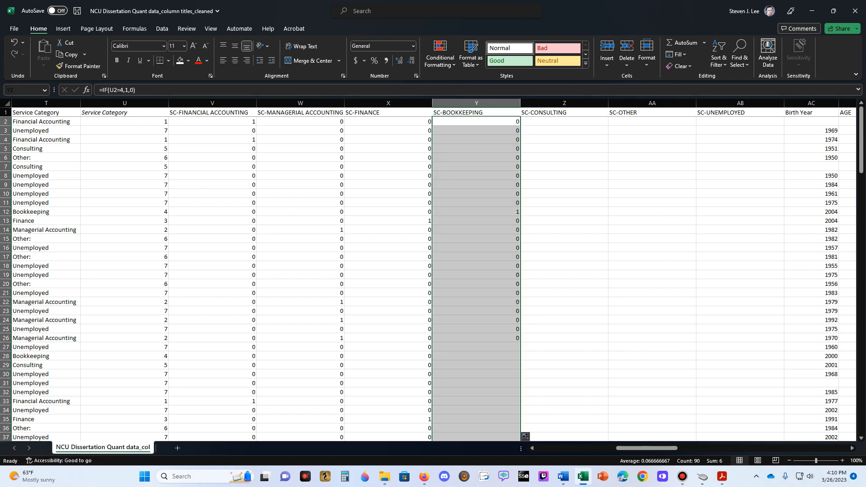
- Enter =IF(U2=5,1,0) in Z2 under SC-CONSULTING and fill the formula down the column
{"action": "key", "text": "Right"}
{"action": "type", "text": "=if("}
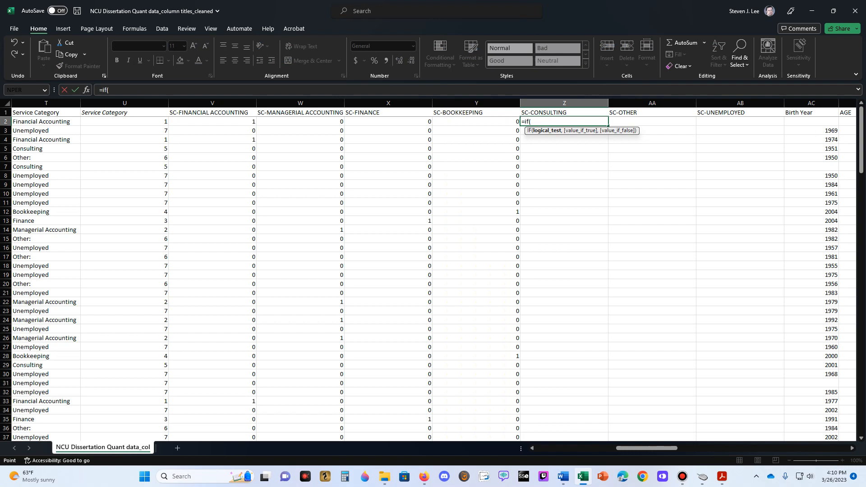
{"action": "left_click", "coordinate": [125, 121]}
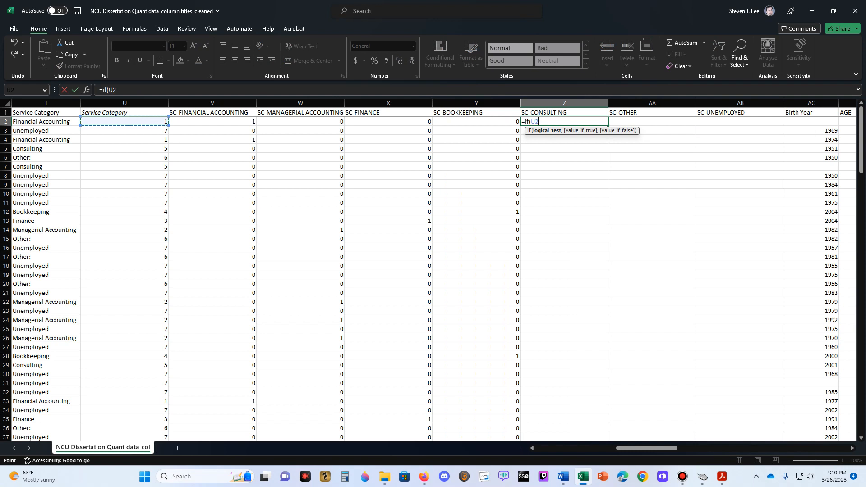
{"action": "type", "text": "=5,1,0"}
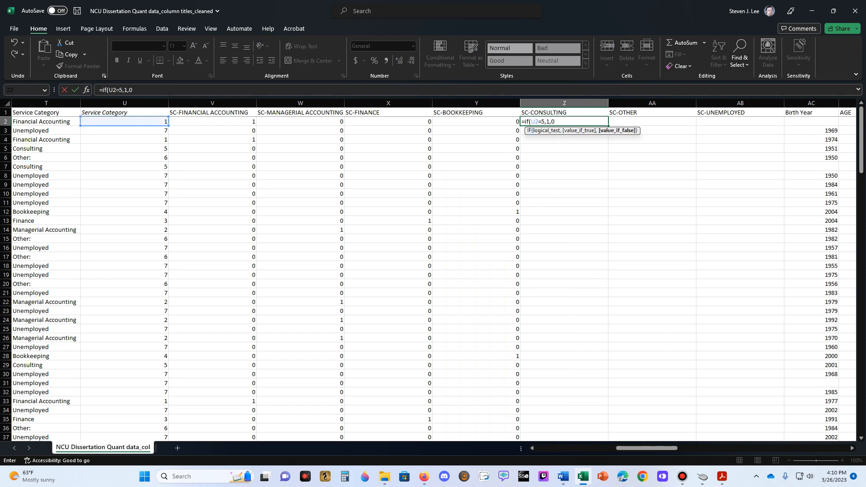
{"action": "key", "text": "Return"}
{"action": "key", "text": "Up"}
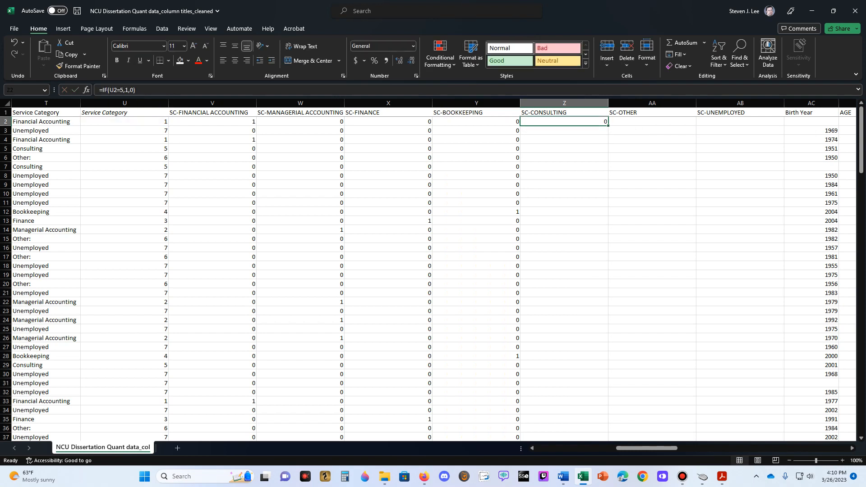
{"action": "double_click", "coordinate": [608, 126]}
- Enter =IF(U2=6,1,0) in AA2 under SC-OTHER and fill the formula down the column
{"action": "left_click", "coordinate": [652, 121]}
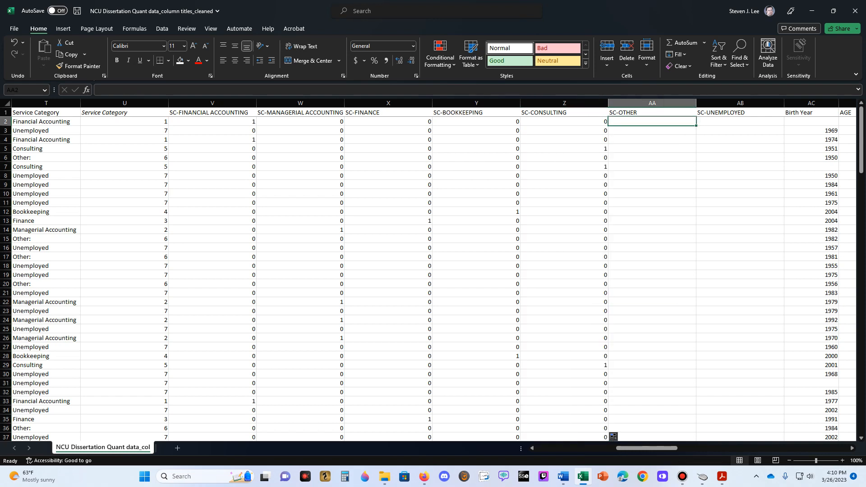
{"action": "type", "text": "=if("}
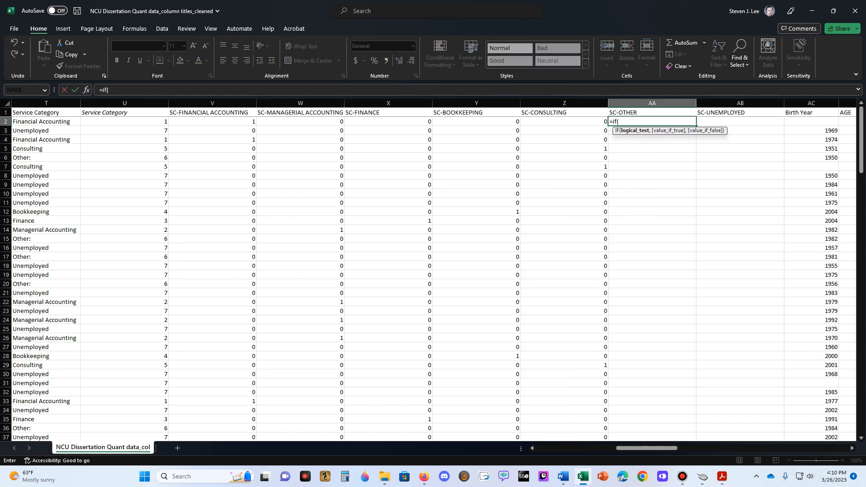
{"action": "left_click", "coordinate": [124, 121]}
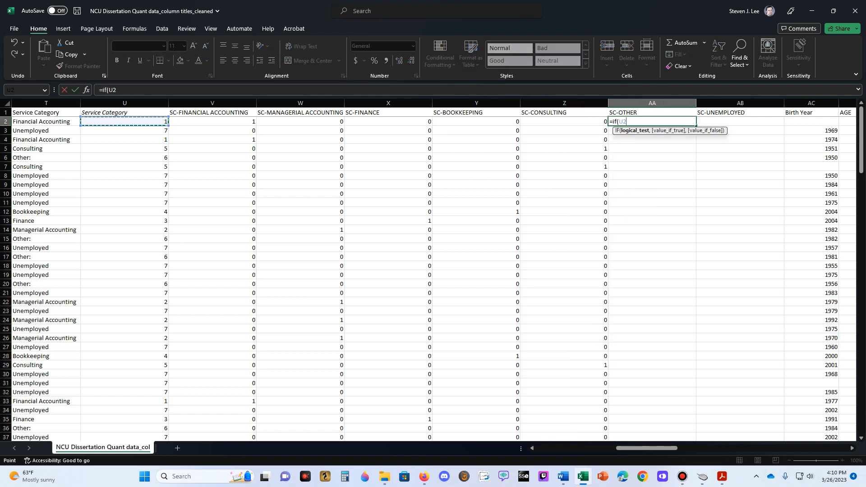
{"action": "type", "text": "=6,1,0)"}
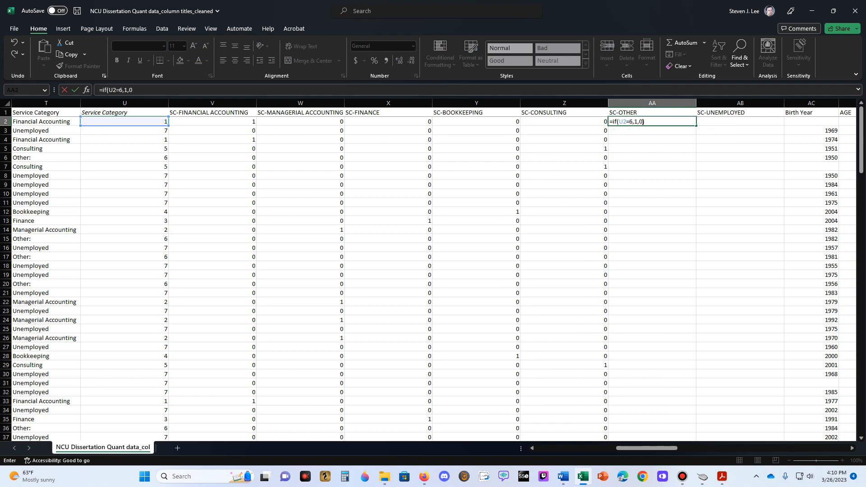
{"action": "key", "text": "Return"}
{"action": "left_click", "coordinate": [652, 122]}
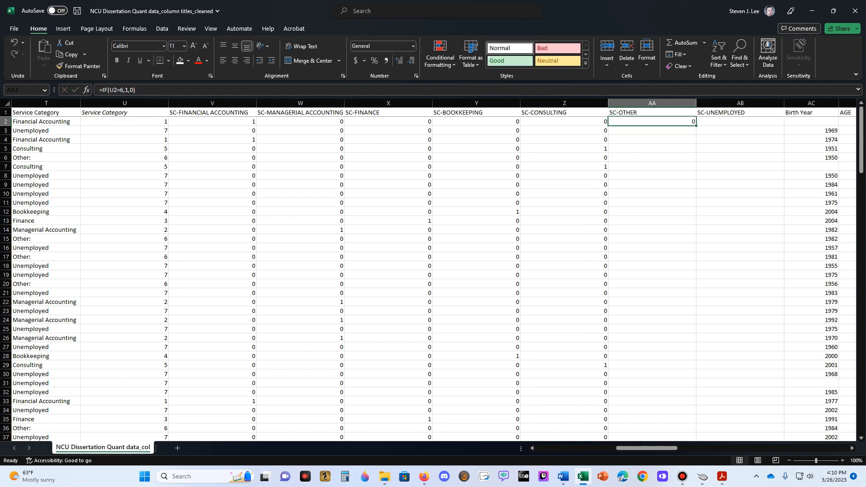
{"action": "double_click", "coordinate": [696, 125]}
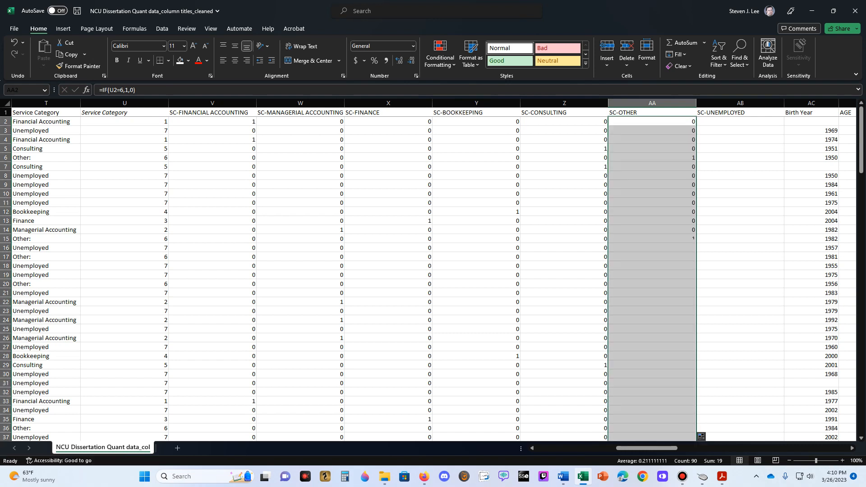
- Enter =IF(U2=7,1,0) in AB2 under SC-UNEMPLOYED and fill the formula down the column
{"action": "left_click", "coordinate": [739, 121]}
{"action": "type", "text": "=if("}
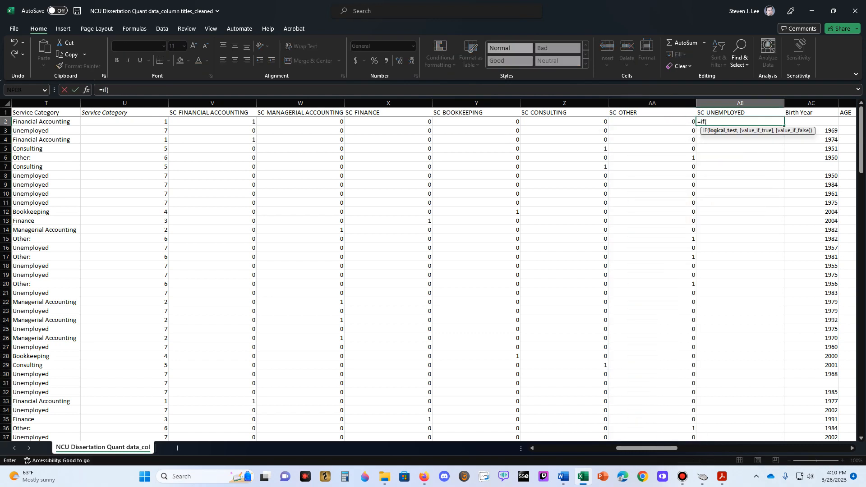
{"action": "left_click", "coordinate": [124, 130]}
{"action": "left_click", "coordinate": [124, 122]}
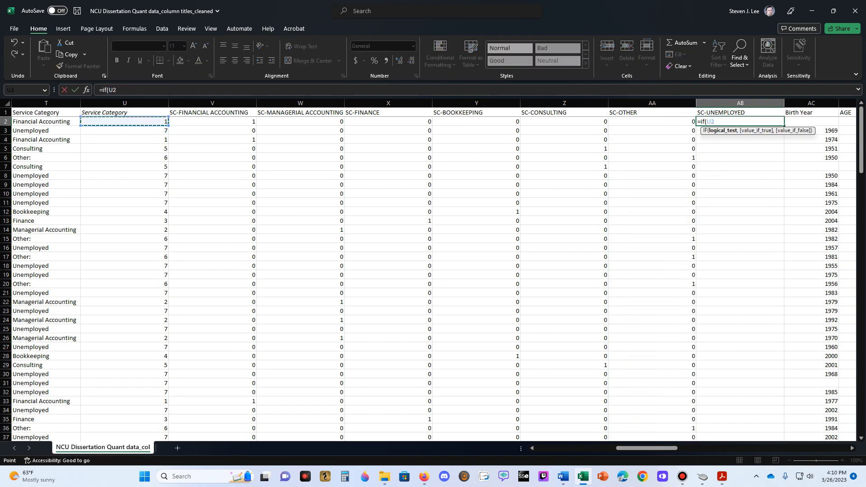
{"action": "type", "text": "=7,1,0)"}
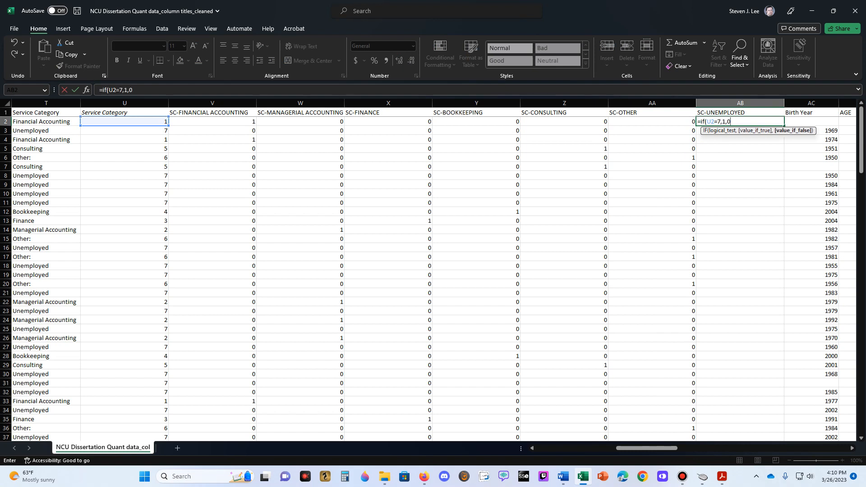
{"action": "key", "text": "Return"}
{"action": "key", "text": "Up"}
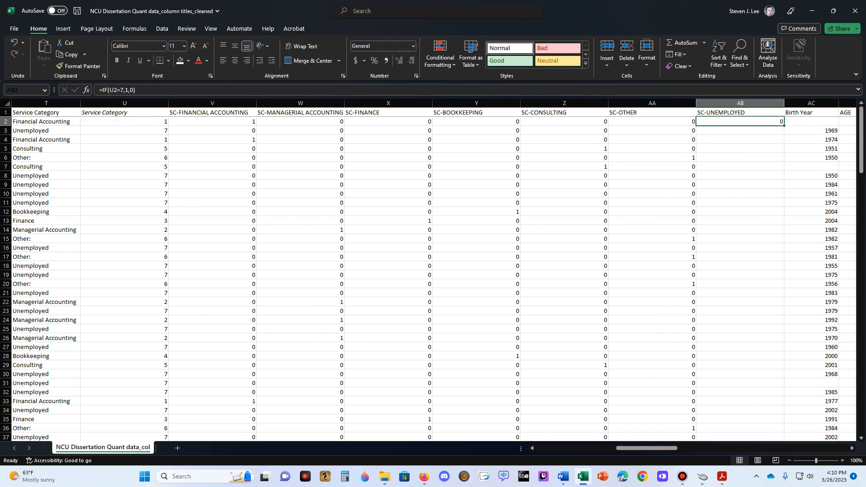
{"action": "double_click", "coordinate": [783, 125]}
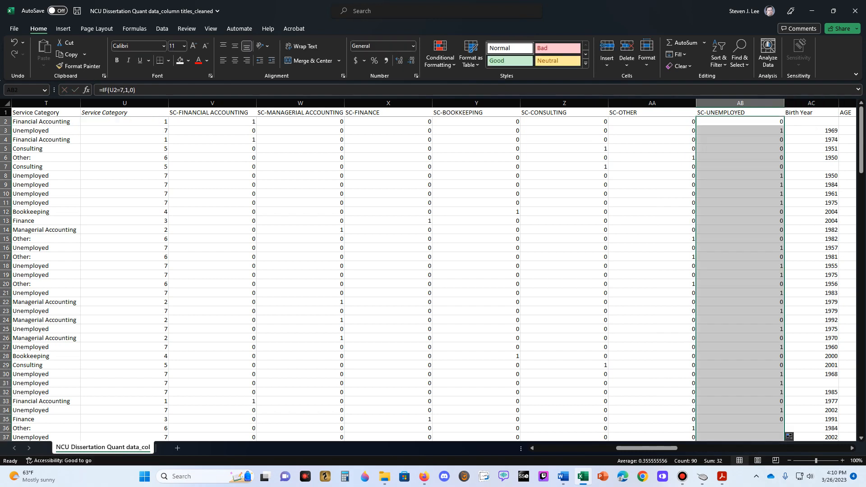
{"action": "key", "text": "Down"}
- Check the SC-FINANCIAL ACCOUNTING dummy values in column V against the Service Category codes in column U
{"action": "left_click", "coordinate": [124, 122]}
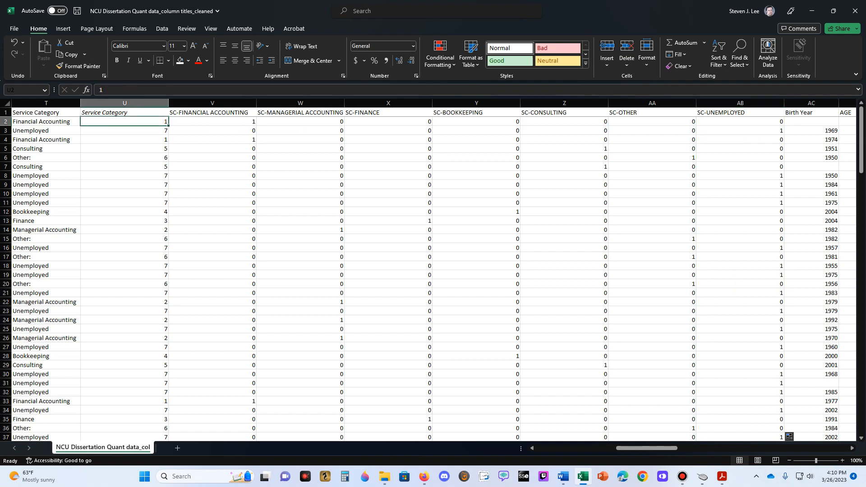
{"action": "key", "text": "Right"}
{"action": "key", "text": "Up"}
{"action": "key", "text": "Down"}
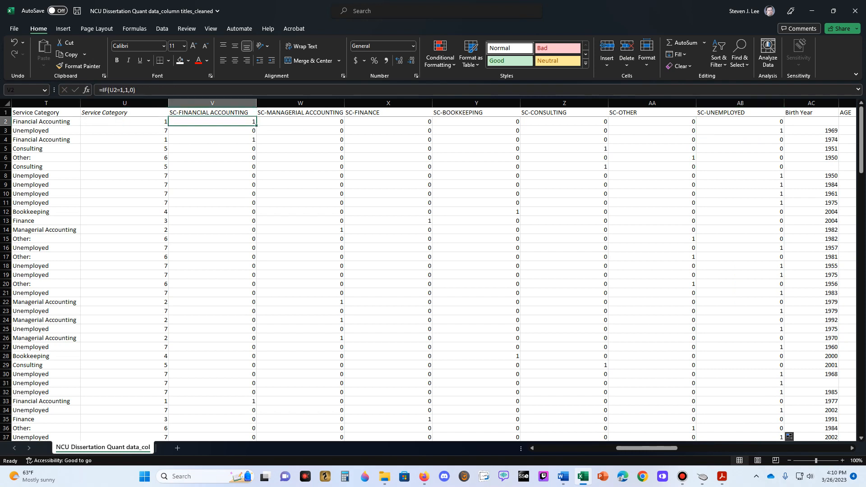
{"action": "key", "text": "Left"}
{"action": "key", "text": "Down"}
{"action": "key", "text": "Down"}
{"action": "key", "text": "Down"}
{"action": "key", "text": "Down"}
{"action": "key", "text": "Down"}
{"action": "key", "text": "Down"}
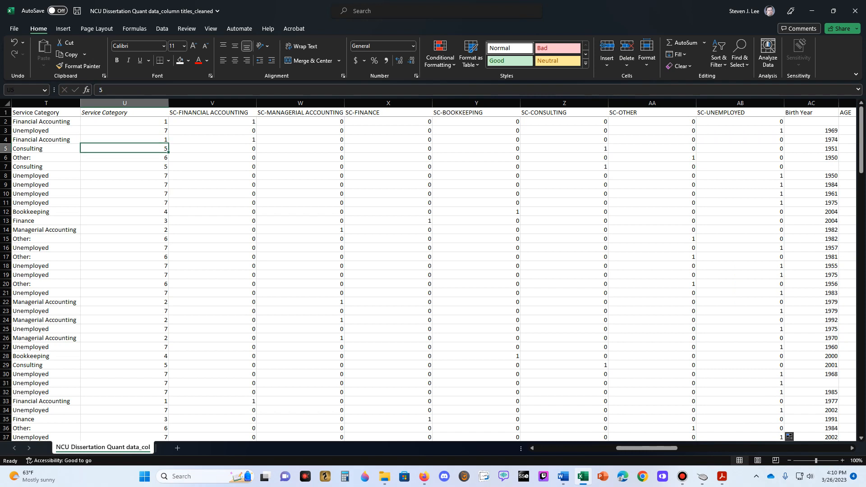
{"action": "key", "text": "Down"}
{"action": "key", "text": "Down"}
{"action": "key", "text": "Down"}
{"action": "key", "text": "Down"}
{"action": "key", "text": "Down"}
{"action": "key", "text": "Down"}
{"action": "key", "text": "Down"}
{"action": "key", "text": "Down"}
{"action": "key", "text": "Down"}
{"action": "key", "text": "Down"}
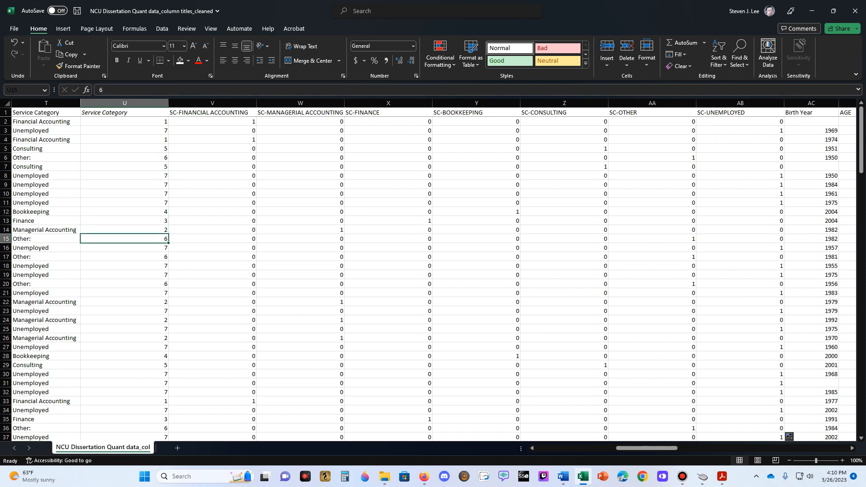
{"action": "key", "text": "Down"}
{"action": "key", "text": "Down"}
{"action": "key", "text": "Down"}
{"action": "key", "text": "Right"}
{"action": "key", "text": "Up"}
{"action": "key", "text": "Up"}
{"action": "key", "text": "Up"}
{"action": "key", "text": "Up"}
{"action": "key", "text": "Up"}
{"action": "key", "text": "Up"}
{"action": "key", "text": "Up"}
{"action": "key", "text": "Up"}
{"action": "key", "text": "Up"}
{"action": "key", "text": "Up"}
{"action": "key", "text": "Up"}
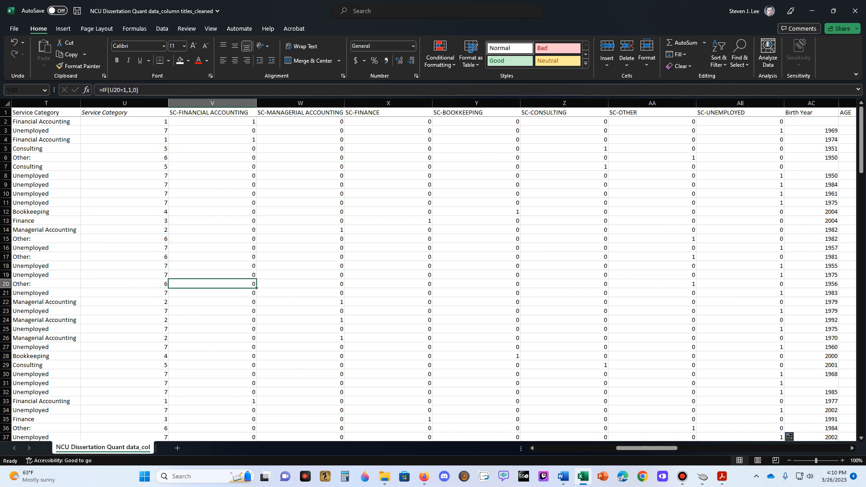
{"action": "key", "text": "Up"}
{"action": "key", "text": "Up"}
{"action": "key", "text": "Up"}
{"action": "key", "text": "Up"}
{"action": "key", "text": "Up"}
{"action": "key", "text": "Up"}
{"action": "key", "text": "Up"}
{"action": "key", "text": "Down"}
{"action": "key", "text": "Down"}
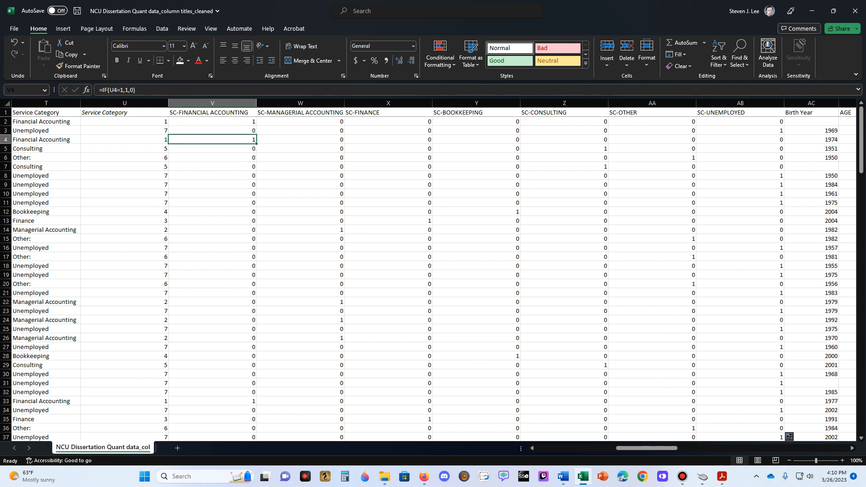
{"action": "key", "text": "Down"}
{"action": "key", "text": "Down"}
{"action": "key", "text": "Down"}
- AutoFit the width of column W so it fits the SC-MANAGERIAL ACCOUNTING header
{"action": "key", "text": "Right"}
{"action": "key", "text": "Up"}
{"action": "key", "text": "Up"}
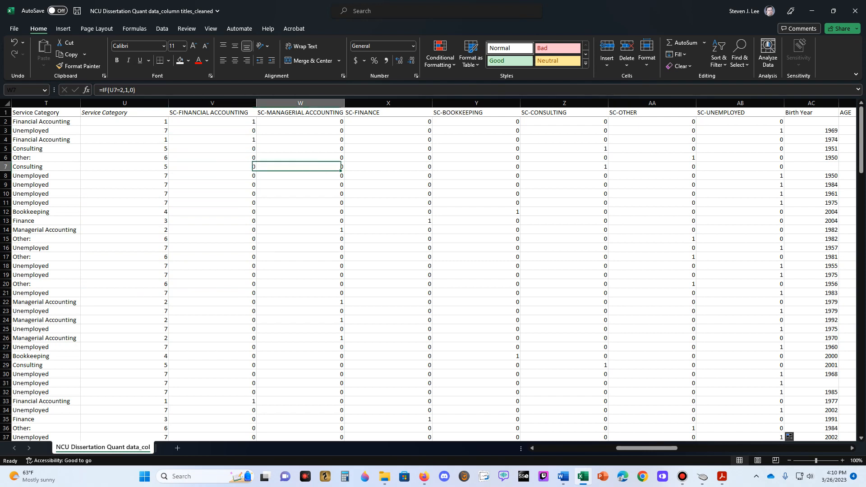
{"action": "key", "text": "Up"}
{"action": "key", "text": "Up"}
{"action": "key", "text": "Up"}
{"action": "key", "text": "Up"}
{"action": "key", "text": "Up"}
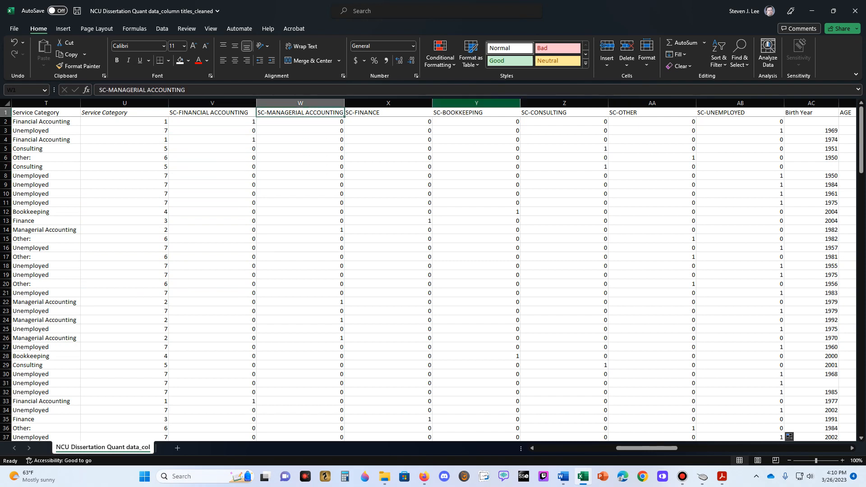
{"action": "key", "text": "alt+h"}
{"action": "key", "text": "o"}
{"action": "key", "text": "i"}
{"action": "key", "text": "Down"}
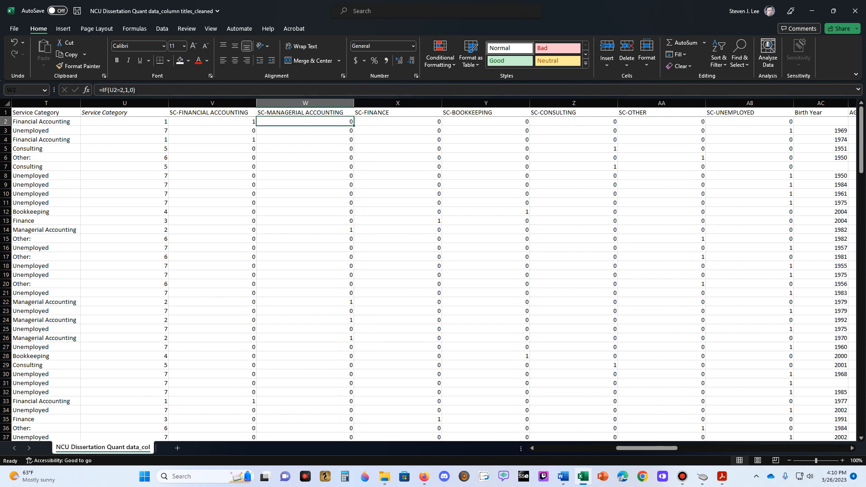
- Check the SC-MANAGERIAL ACCOUNTING dummy values in column W against the Service Category answers in column T
{"action": "key", "text": "Left"}
{"action": "key", "text": "Left"}
{"action": "key", "text": "Left"}
{"action": "key", "text": "Down"}
{"action": "key", "text": "Down"}
{"action": "key", "text": "Down"}
{"action": "key", "text": "Down"}
{"action": "key", "text": "Down"}
{"action": "key", "text": "Down"}
{"action": "key", "text": "Down"}
{"action": "key", "text": "Down"}
{"action": "key", "text": "Down"}
{"action": "key", "text": "Down"}
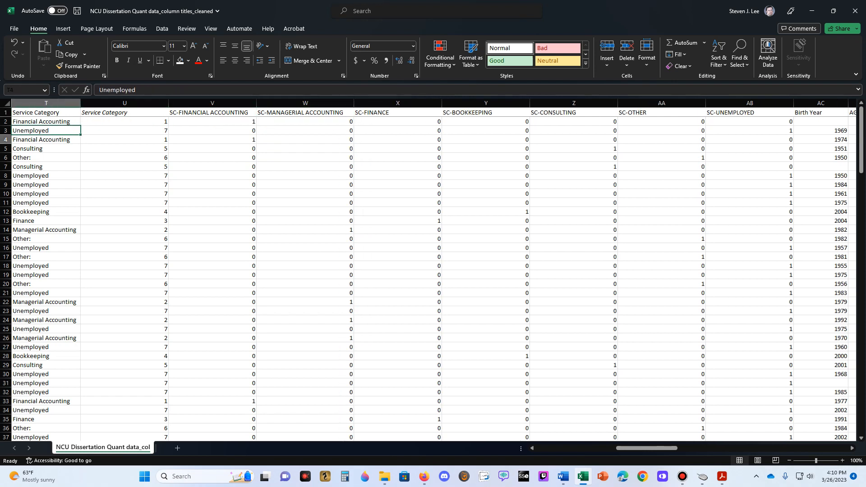
{"action": "key", "text": "Down"}
{"action": "key", "text": "Right"}
{"action": "key", "text": "Right"}
{"action": "key", "text": "Right"}
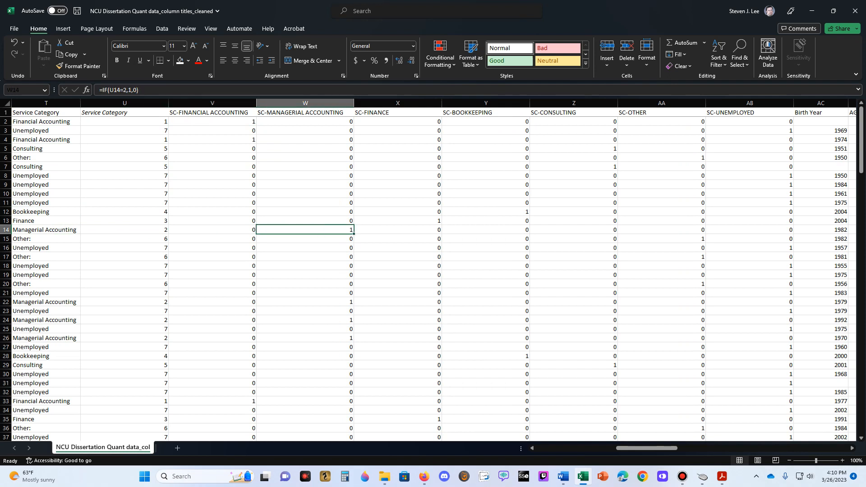
{"action": "key", "text": "Up"}
{"action": "key", "text": "Up"}
{"action": "key", "text": "Up"}
{"action": "key", "text": "Up"}
{"action": "key", "text": "Up"}
- Check the SC-FINANCE dummy values in column X against the Service Category answers in column T
{"action": "key", "text": "Up"}
{"action": "key", "text": "Up"}
{"action": "key", "text": "Up"}
{"action": "key", "text": "Up"}
{"action": "key", "text": "Up"}
{"action": "key", "text": "Up"}
{"action": "key", "text": "Up"}
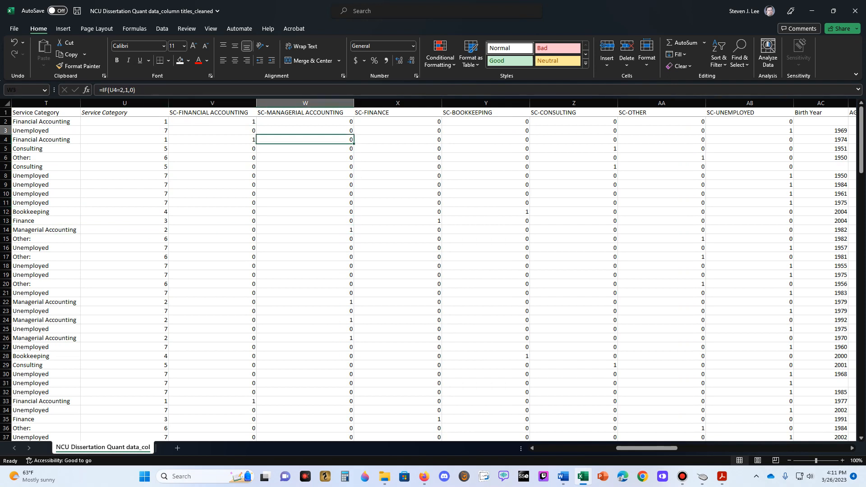
{"action": "key", "text": "Right"}
{"action": "key", "text": "Up"}
{"action": "key", "text": "Down"}
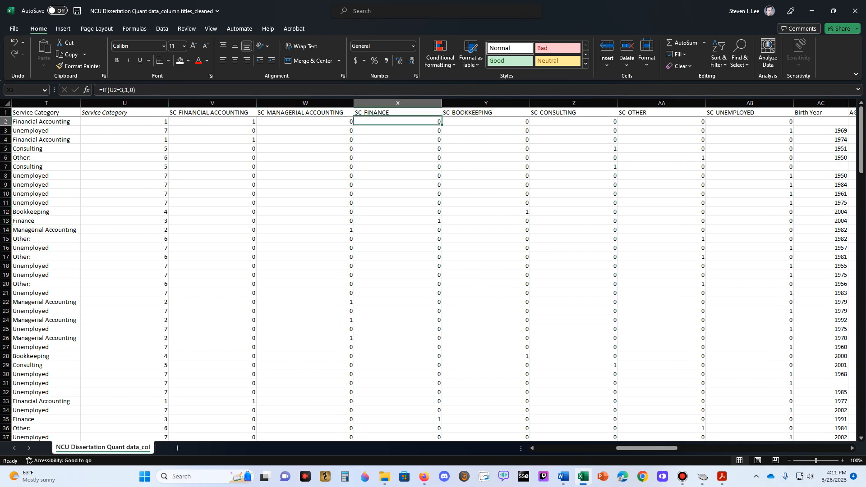
{"action": "key", "text": "Down"}
{"action": "key", "text": "Left"}
{"action": "key", "text": "Left"}
{"action": "key", "text": "Left"}
{"action": "key", "text": "Left"}
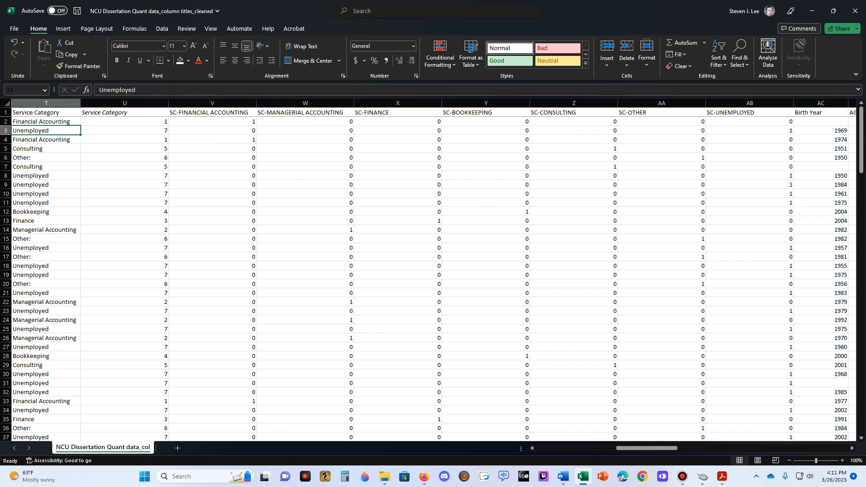
{"action": "key", "text": "Down"}
{"action": "key", "text": "Down"}
{"action": "key", "text": "Down"}
{"action": "key", "text": "Down"}
{"action": "key", "text": "Down"}
{"action": "key", "text": "Down"}
{"action": "key", "text": "Down"}
{"action": "key", "text": "Down"}
{"action": "key", "text": "Down"}
{"action": "key", "text": "Down"}
{"action": "key", "text": "Down"}
{"action": "key", "text": "Down"}
{"action": "key", "text": "Down"}
{"action": "key", "text": "Down"}
{"action": "key", "text": "Down"}
{"action": "key", "text": "Down"}
{"action": "key", "text": "Down"}
{"action": "key", "text": "Down"}
{"action": "key", "text": "Down"}
{"action": "key", "text": "Down"}
{"action": "key", "text": "Down"}
{"action": "key", "text": "Down"}
{"action": "key", "text": "Down"}
{"action": "key", "text": "Down"}
{"action": "key", "text": "Down"}
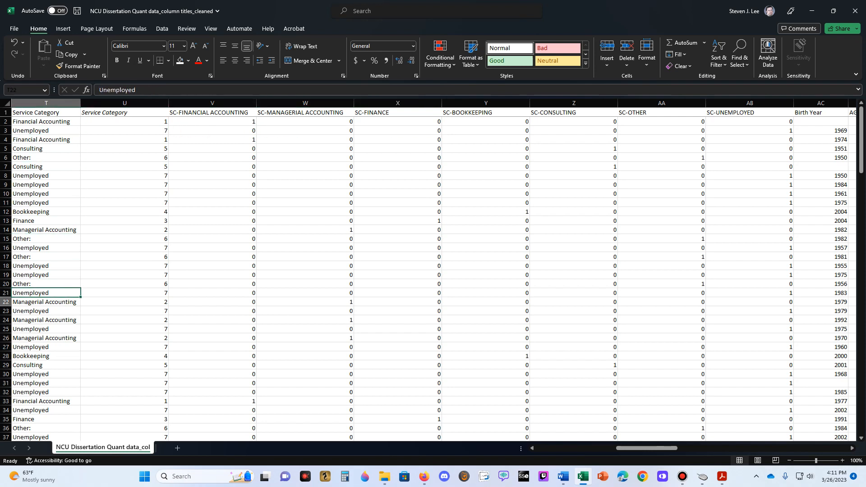
{"action": "key", "text": "Right"}
{"action": "key", "text": "Right"}
{"action": "key", "text": "Right"}
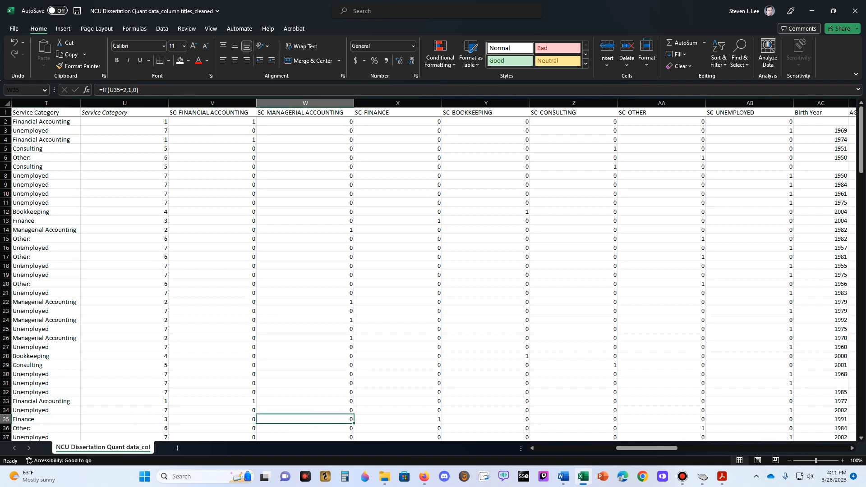
{"action": "key", "text": "Right"}
{"action": "key", "text": "Up"}
{"action": "key", "text": "Up"}
{"action": "key", "text": "Up"}
{"action": "key", "text": "Up"}
{"action": "key", "text": "Up"}
{"action": "key", "text": "Up"}
{"action": "key", "text": "Up"}
{"action": "key", "text": "Up"}
{"action": "key", "text": "Up"}
{"action": "key", "text": "Up"}
{"action": "key", "text": "Up"}
{"action": "key", "text": "Up"}
{"action": "key", "text": "Up"}
{"action": "key", "text": "Up"}
{"action": "key", "text": "Up"}
{"action": "key", "text": "Up"}
{"action": "key", "text": "Up"}
{"action": "key", "text": "Up"}
{"action": "key", "text": "Up"}
{"action": "key", "text": "Up"}
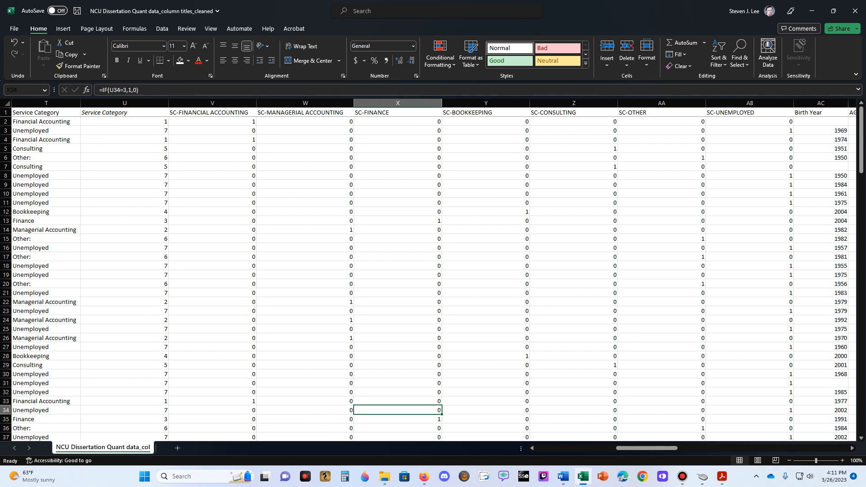
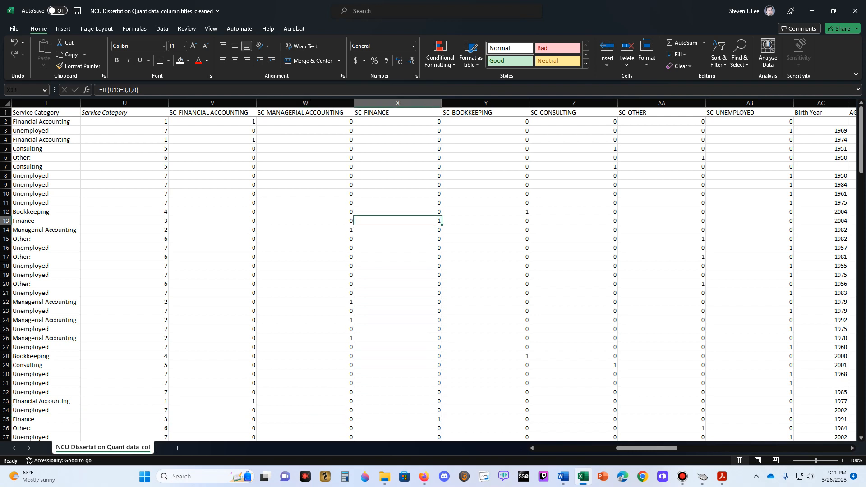
- Check the SC-BOOKKEEPING dummy values in column Y against the Bookkeeping answer in row 12 of column T
{"action": "key", "text": "Up"}
{"action": "key", "text": "Up"}
{"action": "key", "text": "Up"}
{"action": "key", "text": "Up"}
{"action": "key", "text": "Up"}
{"action": "key", "text": "Up"}
{"action": "key", "text": "Up"}
{"action": "key", "text": "Up"}
{"action": "key", "text": "Right"}
{"action": "key", "text": "Up"}
{"action": "key", "text": "Up"}
{"action": "key", "text": "Up"}
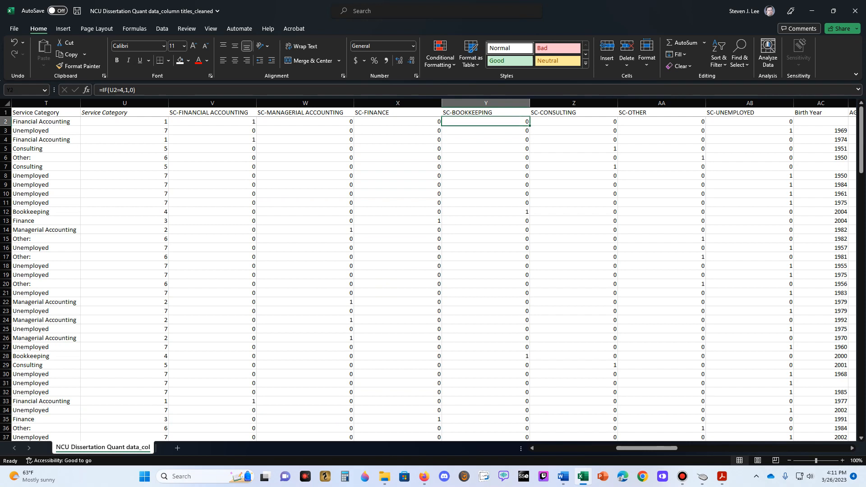
{"action": "key", "text": "Down"}
{"action": "key", "text": "Down"}
{"action": "key", "text": "Down"}
{"action": "key", "text": "Down"}
{"action": "key", "text": "Down"}
{"action": "key", "text": "Down"}
{"action": "key", "text": "Down"}
{"action": "key", "text": "Down"}
{"action": "key", "text": "Down"}
{"action": "key", "text": "Down"}
{"action": "key", "text": "Left"}
{"action": "key", "text": "Left"}
{"action": "key", "text": "Left"}
{"action": "key", "text": "Left"}
{"action": "key", "text": "Left"}
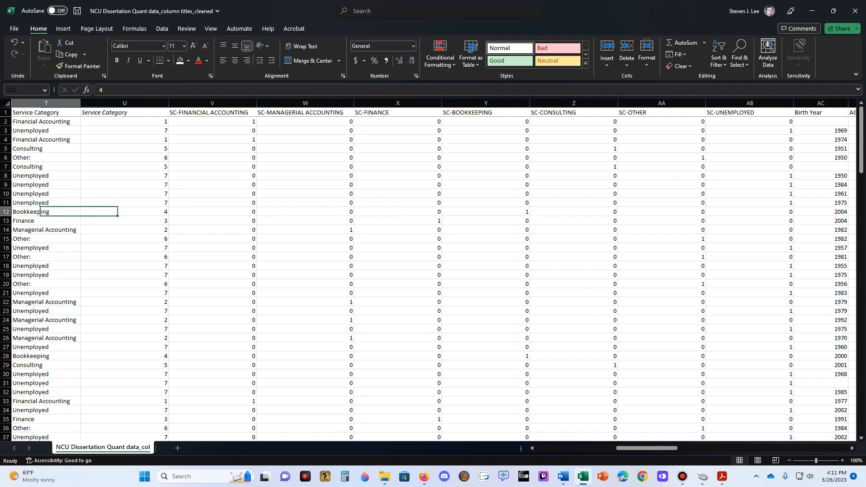
- Check the row 15 Service Category dummy values in columns V to AB against its answer in column T
{"action": "key", "text": "Down"}
{"action": "key", "text": "Right"}
{"action": "key", "text": "Right"}
{"action": "key", "text": "Right"}
{"action": "key", "text": "Down"}
{"action": "key", "text": "Down"}
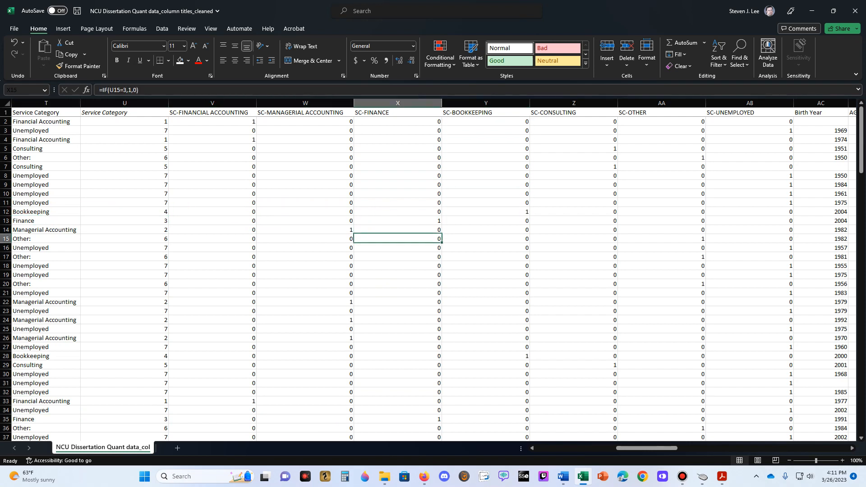
{"action": "key", "text": "Right"}
{"action": "key", "text": "Left"}
{"action": "key", "text": "Left"}
{"action": "key", "text": "Left"}
{"action": "key", "text": "Left"}
{"action": "key", "text": "Left"}
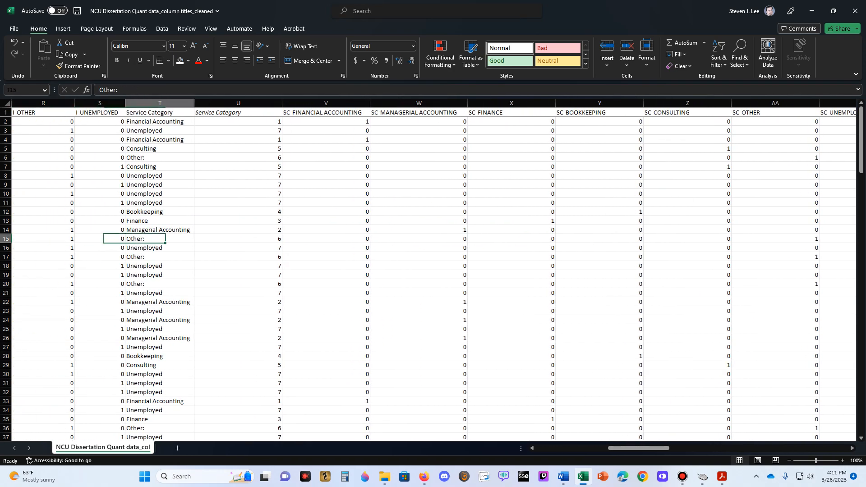
{"action": "key", "text": "Right"}
{"action": "key", "text": "Right"}
{"action": "key", "text": "Right"}
{"action": "key", "text": "Right"}
{"action": "key", "text": "Right"}
{"action": "key", "text": "Right"}
{"action": "key", "text": "Right"}
{"action": "key", "text": "Right"}
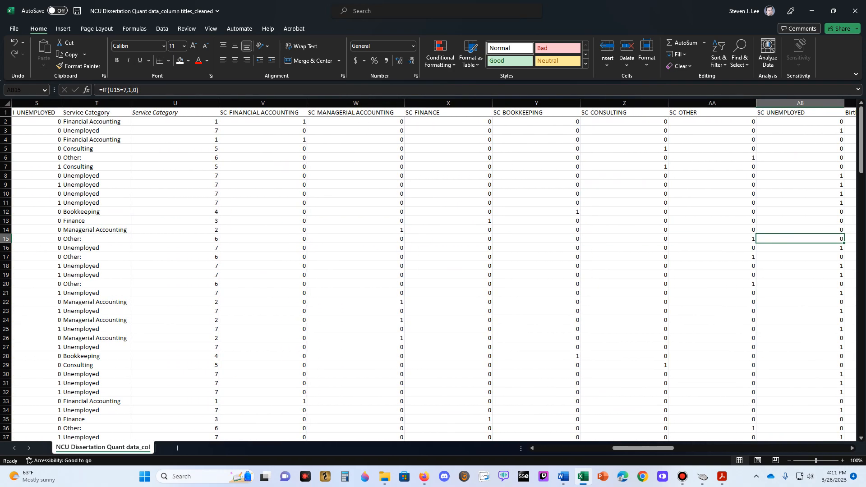
- Check the SC-CONSULTING dummy values in column Z against the Consulting answer in row 7
{"action": "key", "text": "Left"}
{"action": "key", "text": "Left"}
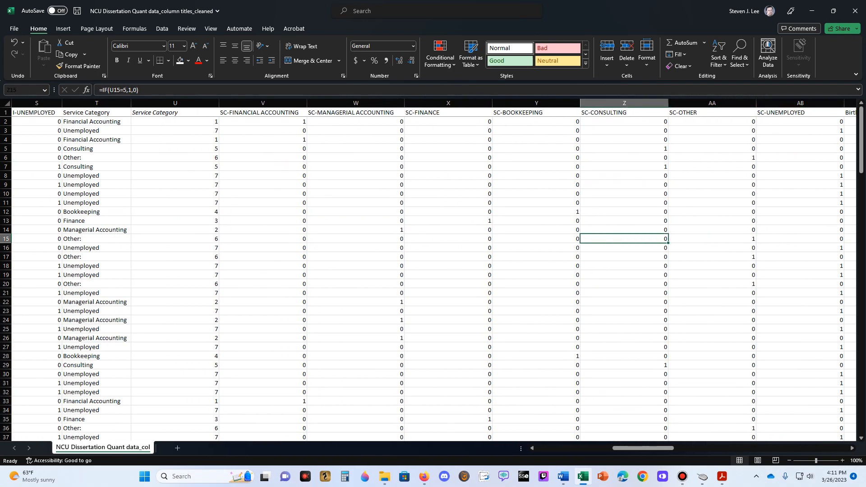
{"action": "key", "text": "Up"}
{"action": "key", "text": "Up"}
{"action": "key", "text": "Up"}
{"action": "key", "text": "Up"}
{"action": "key", "text": "Up"}
{"action": "key", "text": "Up"}
{"action": "key", "text": "Up"}
{"action": "key", "text": "Up"}
{"action": "key", "text": "Left"}
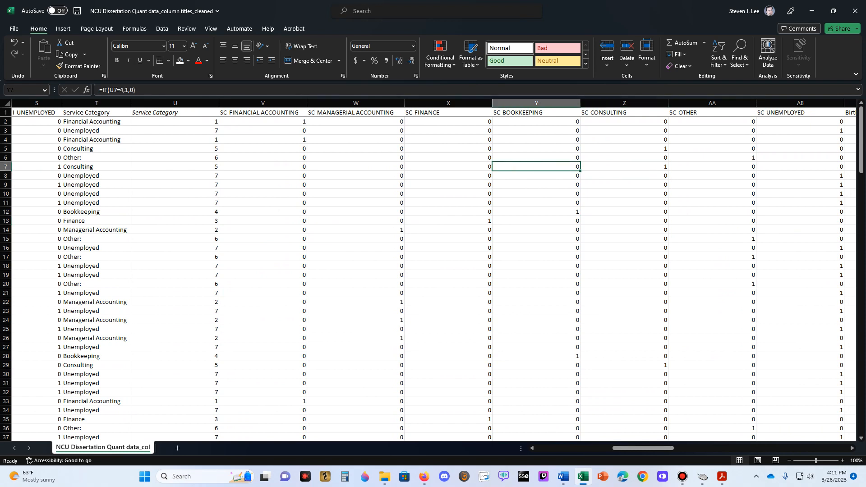
{"action": "key", "text": "Left"}
{"action": "key", "text": "Left"}
{"action": "key", "text": "Left"}
{"action": "key", "text": "Left"}
{"action": "key", "text": "Left"}
{"action": "key", "text": "Right"}
{"action": "key", "text": "Right"}
{"action": "key", "text": "Right"}
{"action": "key", "text": "Right"}
{"action": "key", "text": "Right"}
{"action": "key", "text": "Right"}
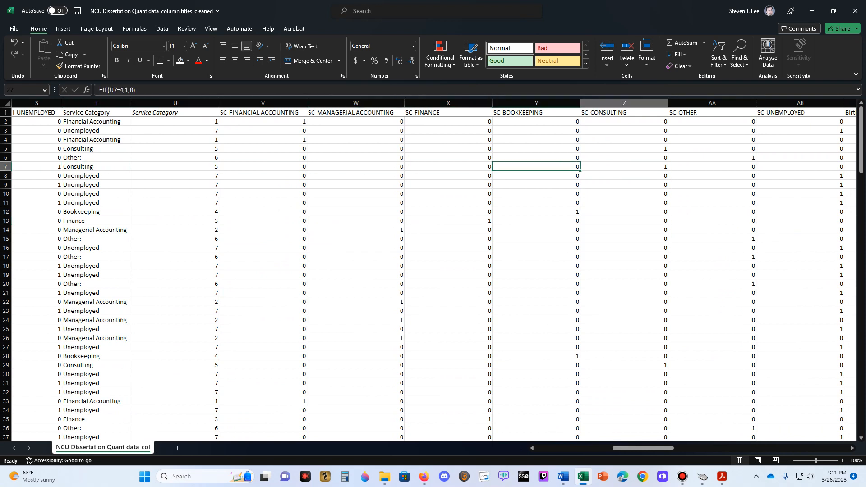
{"action": "key", "text": "Right"}
{"action": "key", "text": "Right"}
{"action": "key", "text": "Left"}
- Check the SC-OTHER dummy values in column AA against the Other answer in row 6
{"action": "key", "text": "Up"}
{"action": "key", "text": "Left"}
{"action": "key", "text": "Left"}
{"action": "key", "text": "Left"}
{"action": "key", "text": "Left"}
{"action": "key", "text": "Left"}
{"action": "key", "text": "Left"}
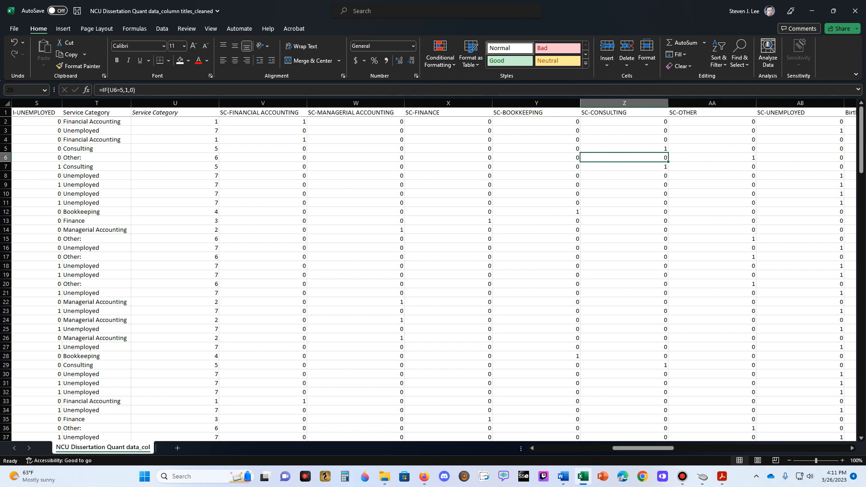
{"action": "key", "text": "Right"}
{"action": "key", "text": "Right"}
{"action": "key", "text": "Right"}
{"action": "key", "text": "Right"}
{"action": "key", "text": "Right"}
{"action": "key", "text": "Right"}
{"action": "key", "text": "Right"}
{"action": "key", "text": "Right"}
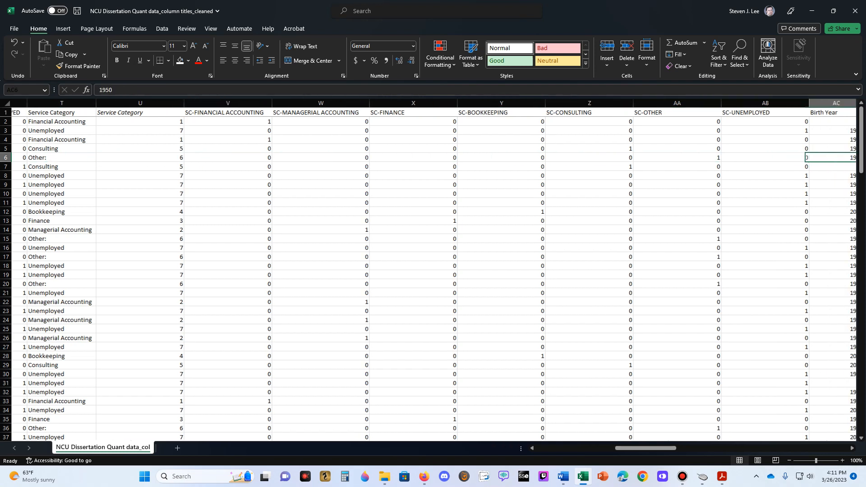
- Check the SC-UNEMPLOYED dummy values in column AB against the Unemployed answer in row 3
{"action": "key", "text": "Left"}
{"action": "key", "text": "Up"}
{"action": "key", "text": "Up"}
{"action": "key", "text": "Up"}
{"action": "key", "text": "Left"}
{"action": "key", "text": "Left"}
{"action": "key", "text": "Left"}
{"action": "key", "text": "Left"}
{"action": "key", "text": "Left"}
{"action": "key", "text": "Left"}
{"action": "key", "text": "Left"}
{"action": "key", "text": "Left"}
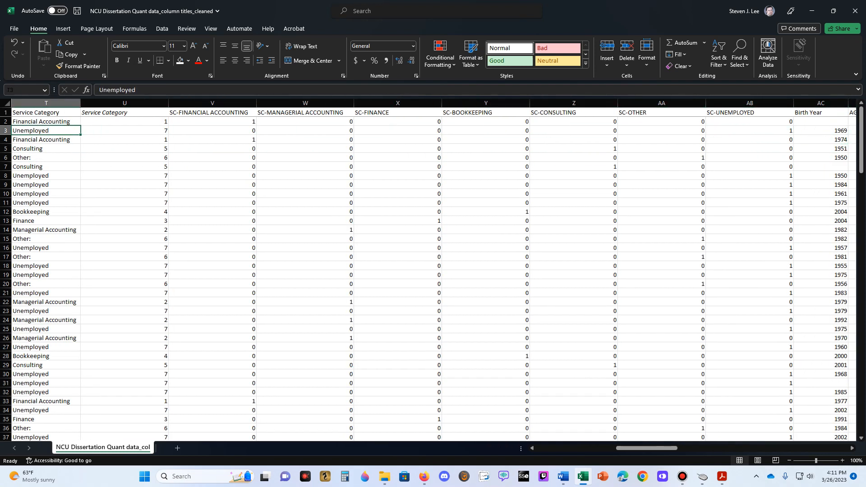
{"action": "key", "text": "Right"}
{"action": "key", "text": "Right"}
{"action": "key", "text": "Right"}
{"action": "key", "text": "Right"}
{"action": "key", "text": "Right"}
{"action": "key", "text": "Right"}
{"action": "key", "text": "Right"}
{"action": "key", "text": "Right"}
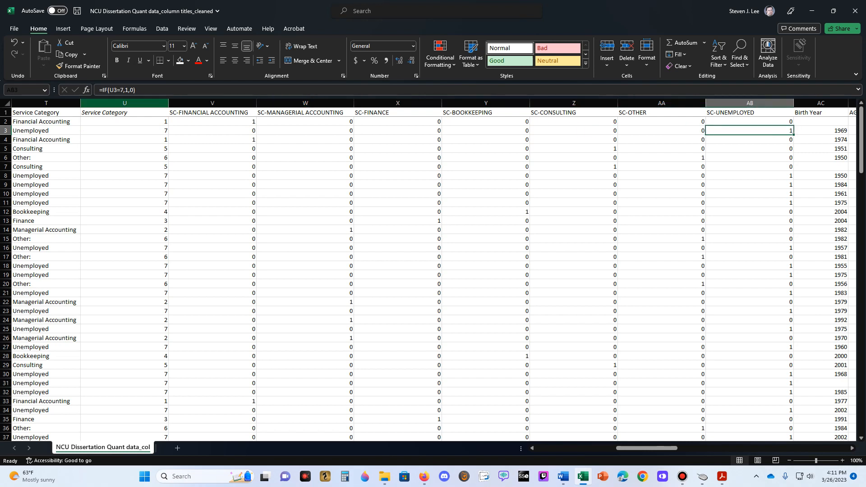
- Narrow column U and columns X through AB to fit their Service Category headers
{"action": "left_click_drag", "start_coordinate": [168, 103], "coordinate": [137, 103]}
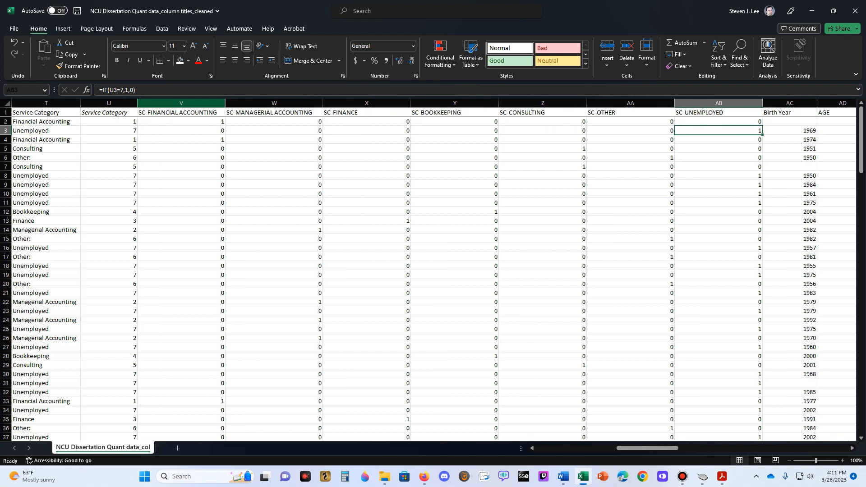
{"action": "left_click_drag", "start_coordinate": [410, 103], "coordinate": [368, 103]}
{"action": "left_click_drag", "start_coordinate": [456, 103], "coordinate": [434, 102]}
{"action": "left_click_drag", "start_coordinate": [522, 103], "coordinate": [494, 103]}
{"action": "left_click_drag", "start_coordinate": [582, 103], "coordinate": [534, 103]}
{"action": "left_click_drag", "start_coordinate": [622, 103], "coordinate": [592, 102]}
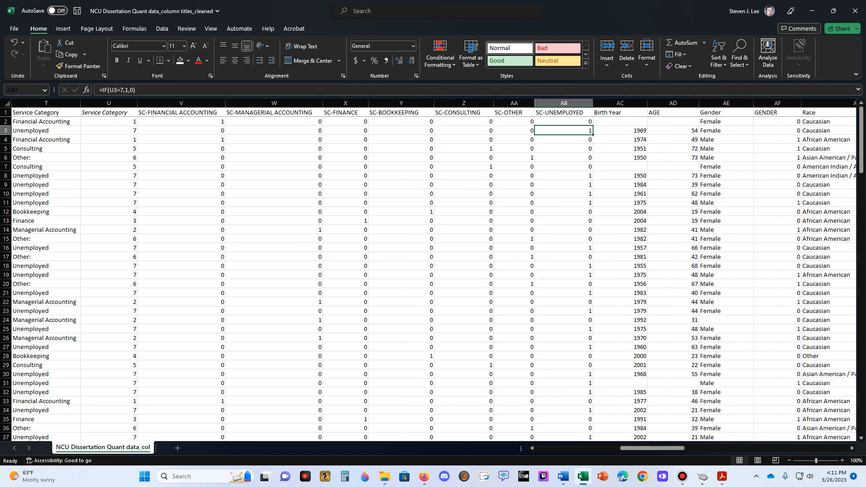
- Review the Birth Year, AGE, Gender, Race and Ethnicity columns to see which still needs dummy coding
{"action": "left_click", "coordinate": [620, 121]}
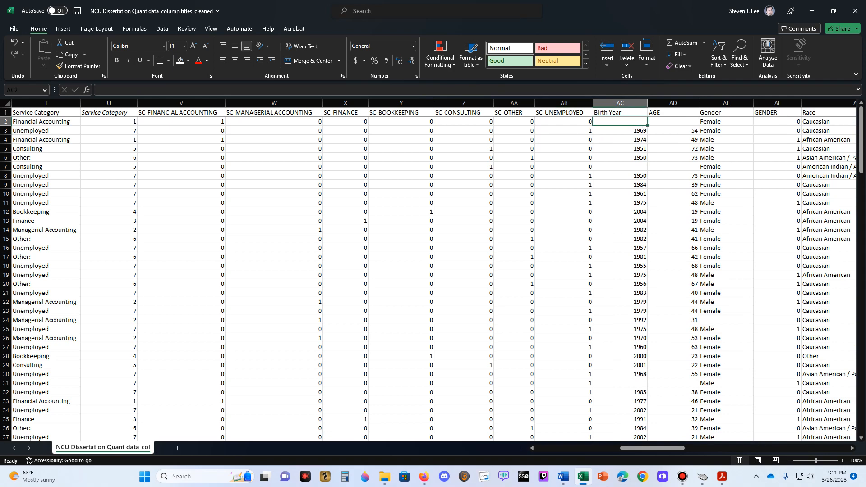
{"action": "left_click", "coordinate": [672, 112]}
{"action": "key", "text": "Right"}
{"action": "key", "text": "Right"}
{"action": "key", "text": "Right"}
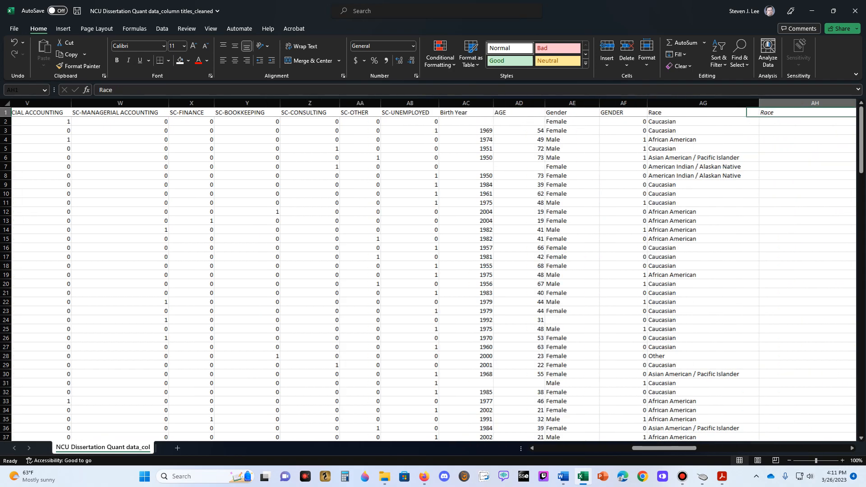
{"action": "key", "text": "Right"}
{"action": "key", "text": "Right"}
{"action": "key", "text": "Right"}
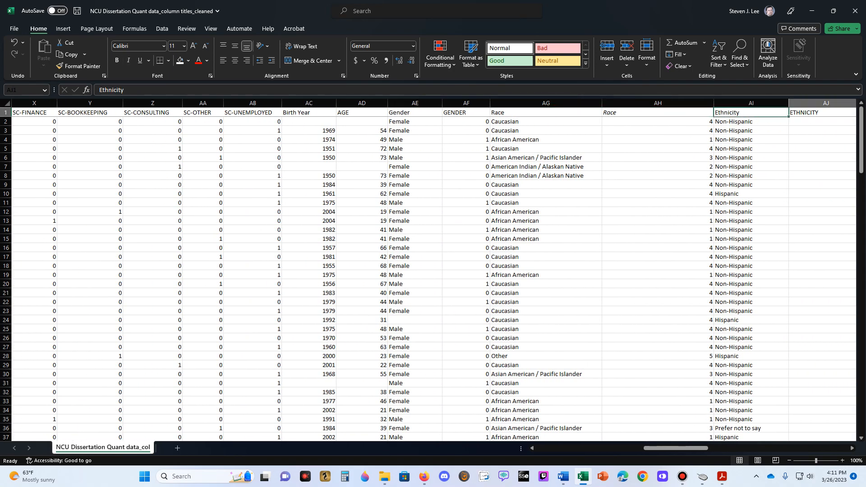
{"action": "key", "text": "Left"}
{"action": "key", "text": "Right"}
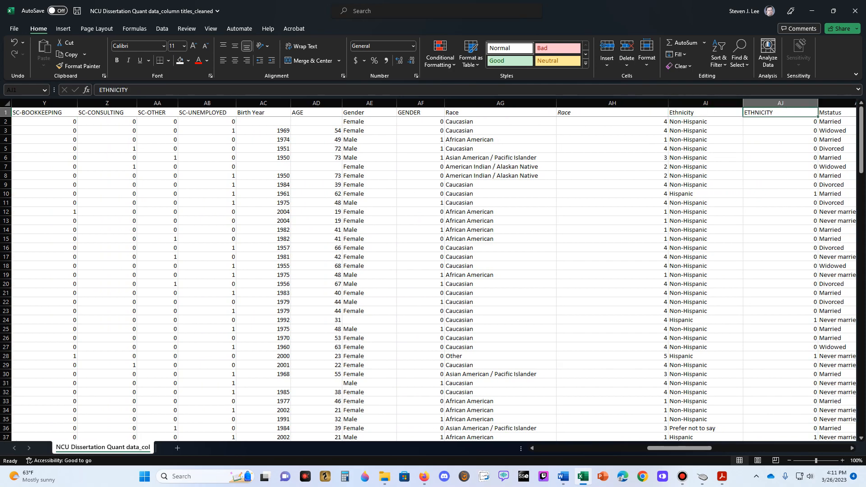
- Insert a blank column between the coded Race column AH and the Ethnicity column
{"action": "key", "text": "Left"}
{"action": "key", "text": "Left"}
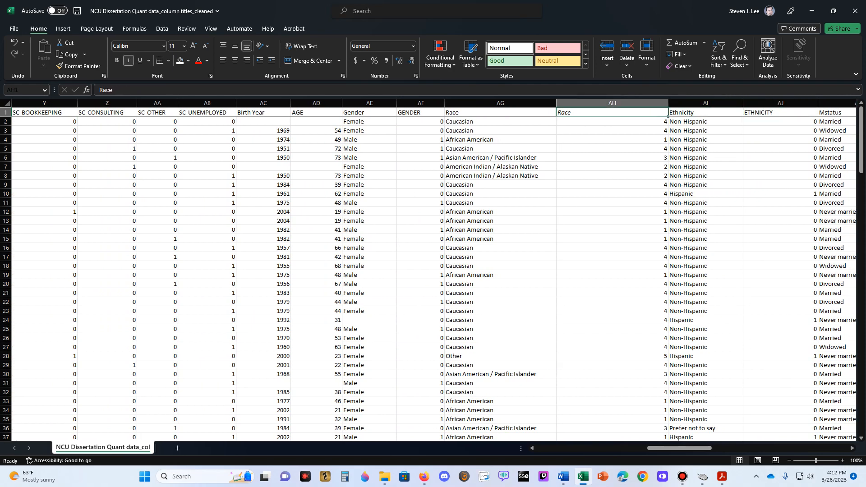
{"action": "right_click", "coordinate": [708, 104]}
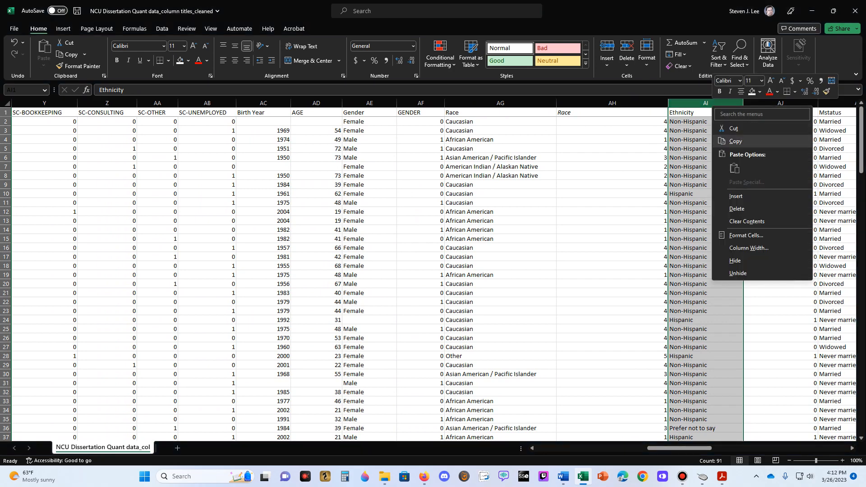
{"action": "left_click", "coordinate": [735, 195]}
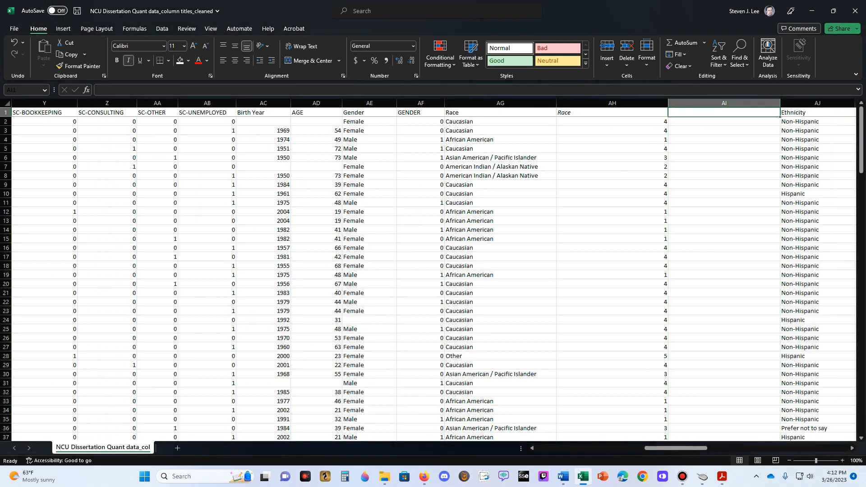
- Switch to the Qualtrics survey in Firefox, read the answer choices of the race question Q5, and return to Excel
{"action": "left_click", "coordinate": [424, 476]}
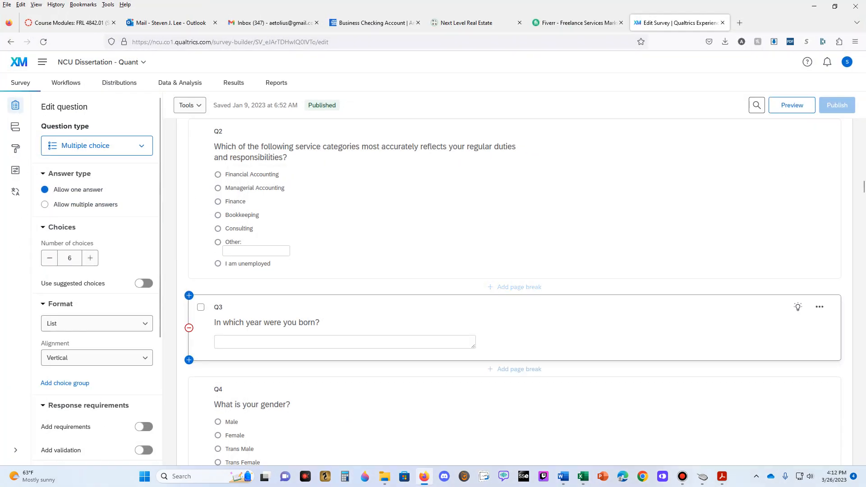
{"action": "scroll", "coordinate": [514, 302], "scroll_direction": "down", "scroll_amount": 7}
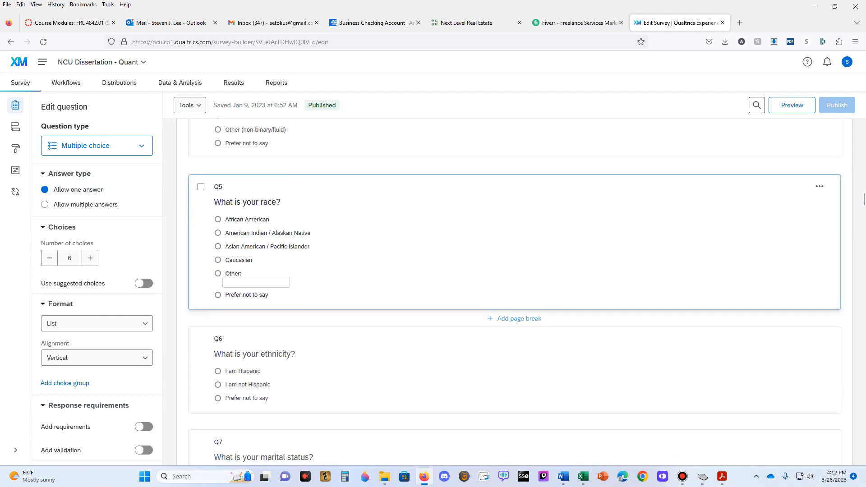
{"action": "left_click", "coordinate": [583, 476]}
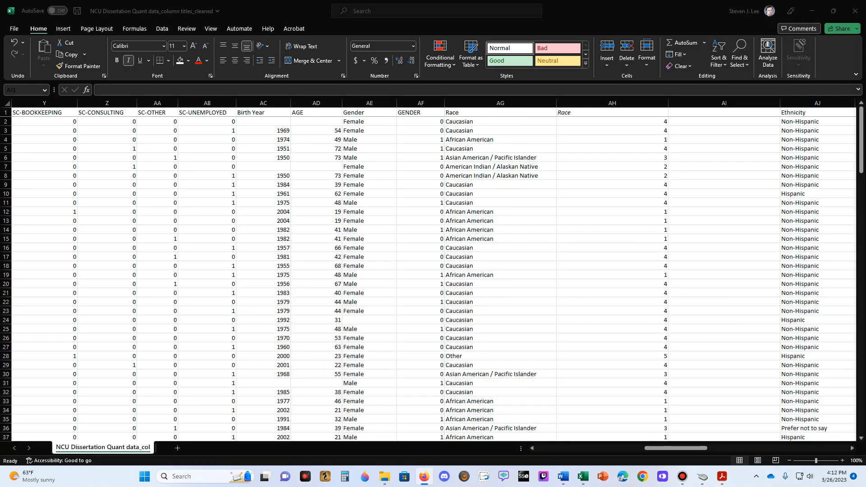
{"action": "type", "text": "RACE"}
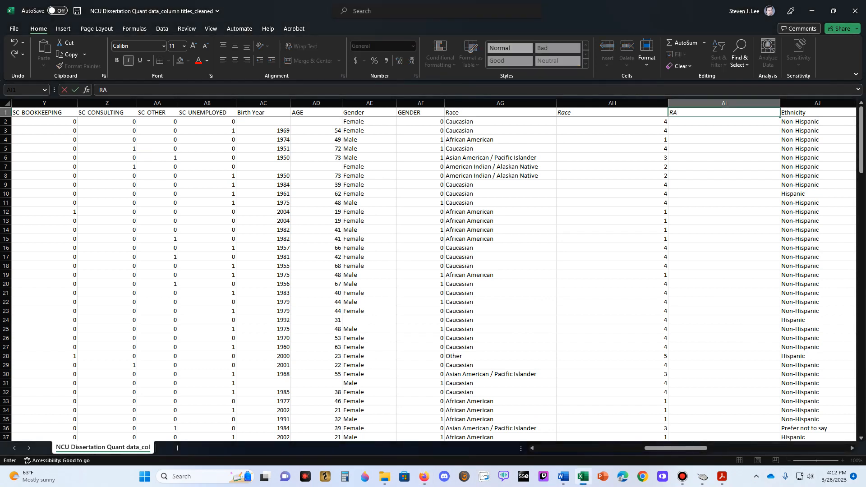
{"action": "key", "text": "BackSpace"}
{"action": "key", "text": "BackSpace"}
{"action": "key", "text": "BackSpace"}
{"action": "key", "text": "ctrl+i"}
{"action": "type", "text": "RA"}
{"action": "key", "text": "BackSpace"}
{"action": "key", "text": "BackSpace"}
{"action": "key", "text": "BackSpace"}
{"action": "key", "text": "Escape"}
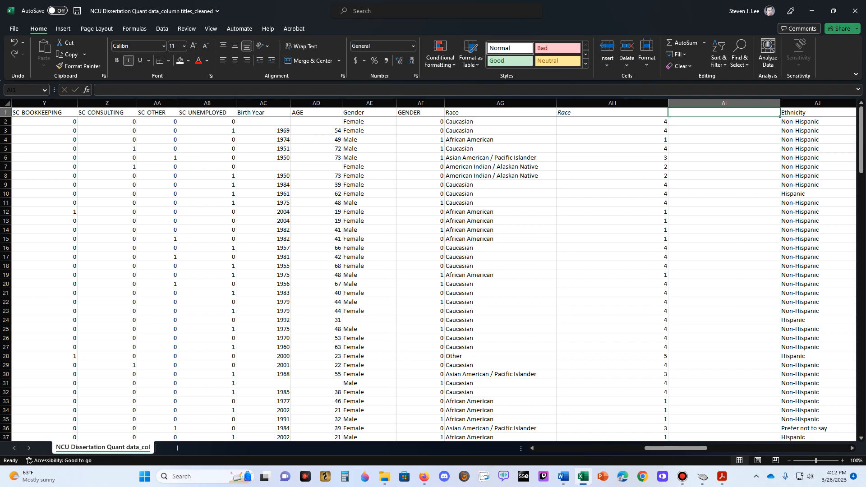
- Insert three more blank columns after the coded Race column, making AI through AL free before Ethnicity
{"action": "left_click", "coordinate": [742, 103]}
{"action": "right_click", "coordinate": [743, 103]}
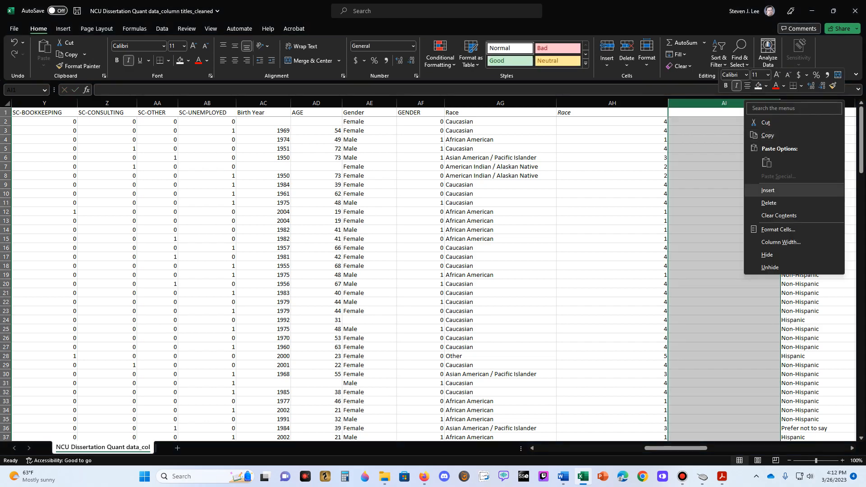
{"action": "left_click", "coordinate": [767, 190]}
{"action": "right_click", "coordinate": [746, 104]}
{"action": "left_click", "coordinate": [771, 193]}
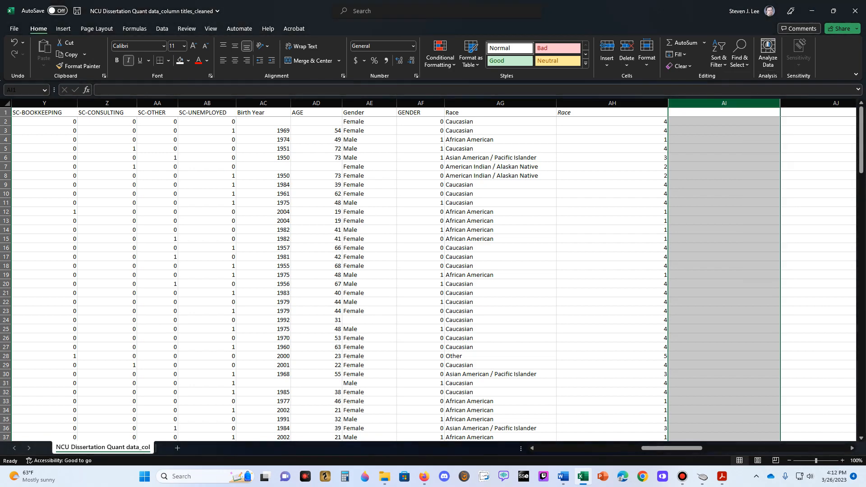
{"action": "left_click_drag", "start_coordinate": [748, 104], "coordinate": [795, 103]}
{"action": "right_click", "coordinate": [769, 103]}
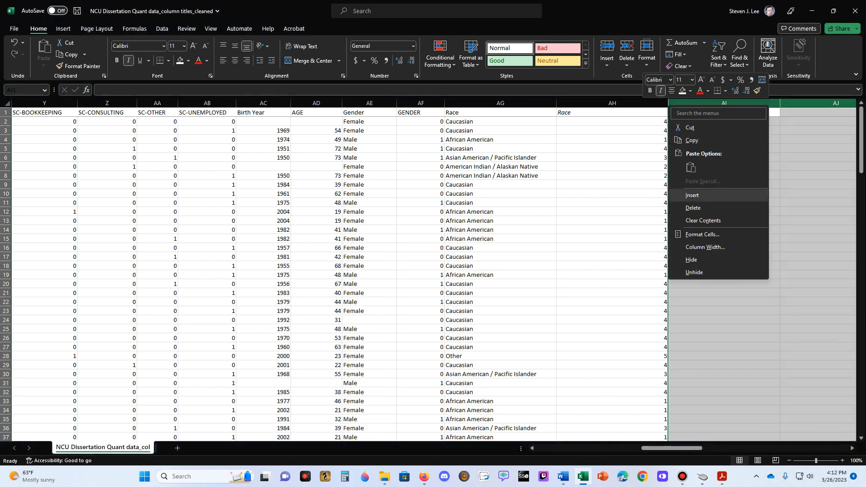
{"action": "left_click", "coordinate": [753, 194]}
{"action": "left_click", "coordinate": [724, 148]}
{"action": "key", "text": "Right"}
{"action": "key", "text": "Right"}
{"action": "key", "text": "Right"}
{"action": "key", "text": "Right"}
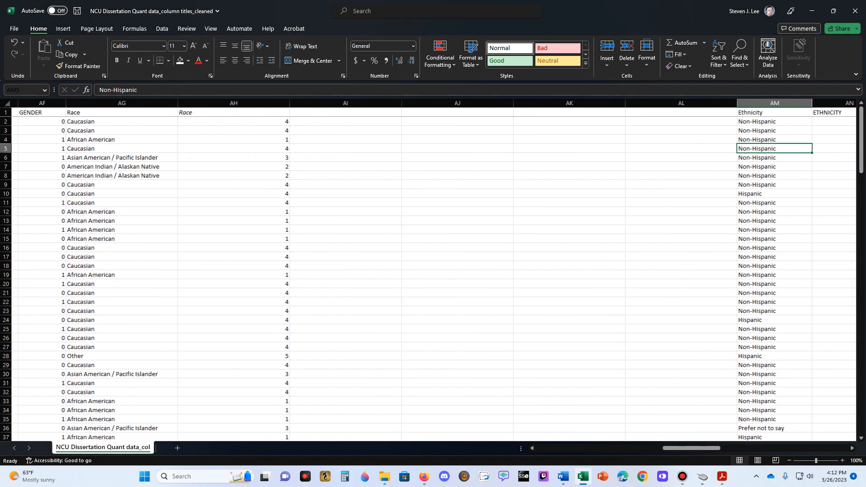
- Insert two additional blank columns at AK and AL to have six for the Race dummies
{"action": "key", "text": "Left"}
{"action": "key", "text": "Up"}
{"action": "key", "text": "Left"}
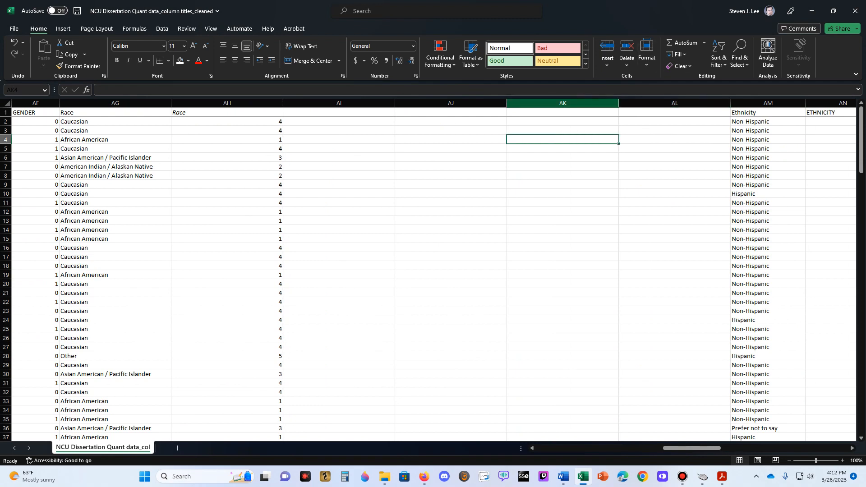
{"action": "left_click_drag", "start_coordinate": [563, 103], "coordinate": [640, 103]}
{"action": "right_click", "coordinate": [640, 104]}
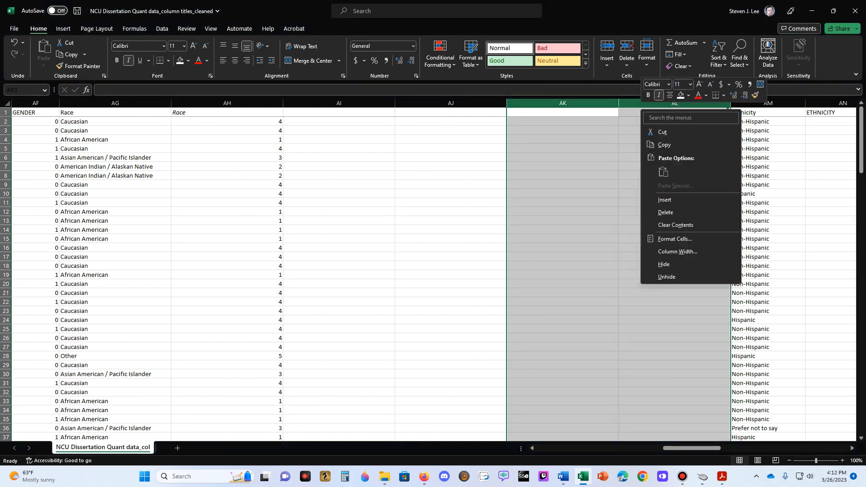
{"action": "left_click", "coordinate": [664, 200]}
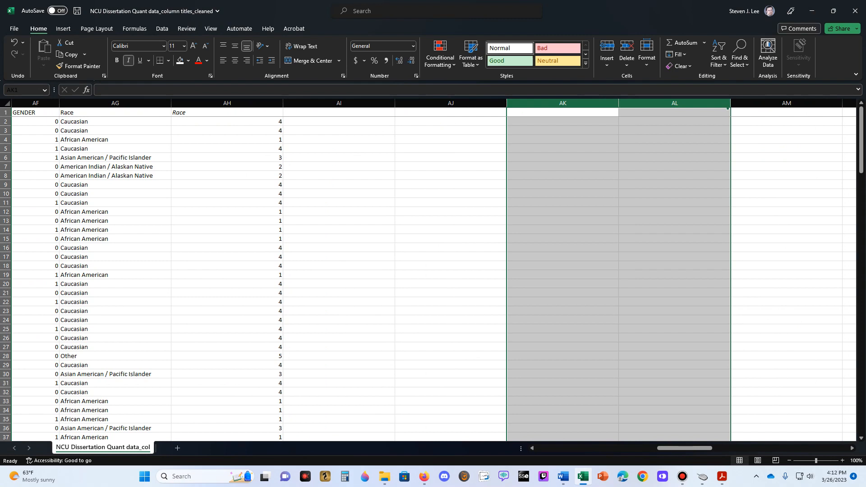
- Remove the italic formatting from the empty header cells AI1 through AN1 reserved for the Race dummies
{"action": "left_click", "coordinate": [338, 122]}
{"action": "left_click", "coordinate": [338, 113]}
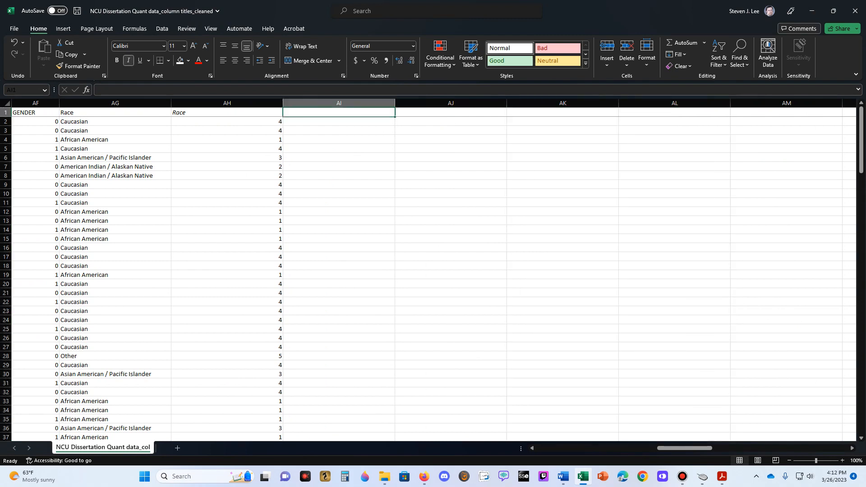
{"action": "double_click", "coordinate": [338, 112]}
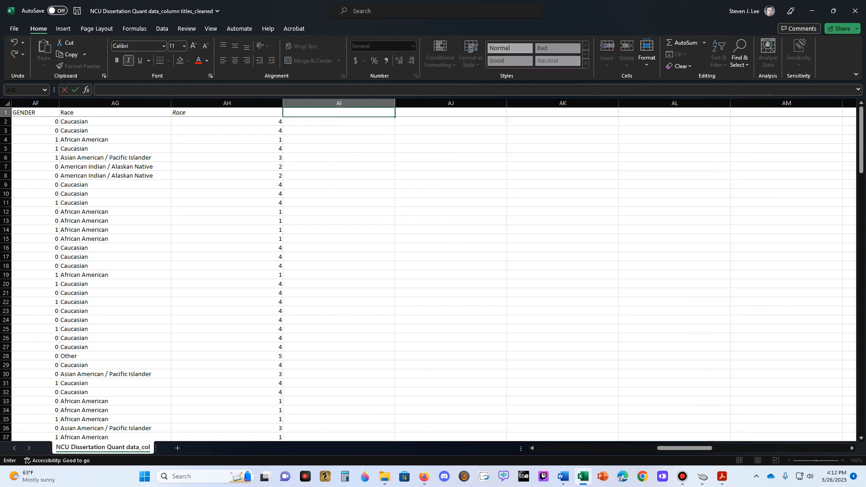
{"action": "key", "text": "ctrl+i"}
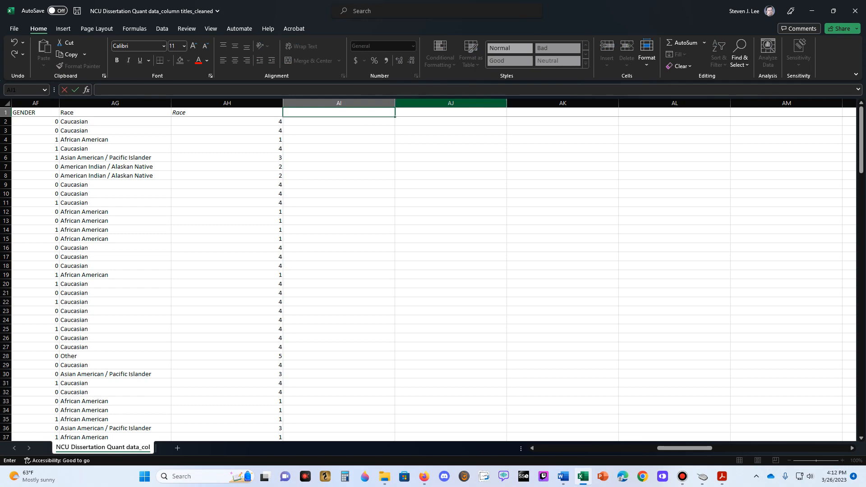
{"action": "key", "text": "Tab"}
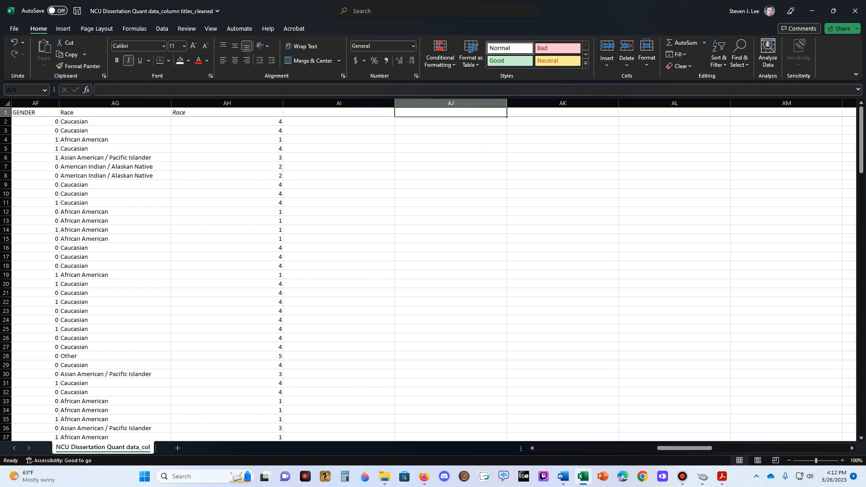
{"action": "left_click_drag", "start_coordinate": [451, 113], "coordinate": [562, 112]}
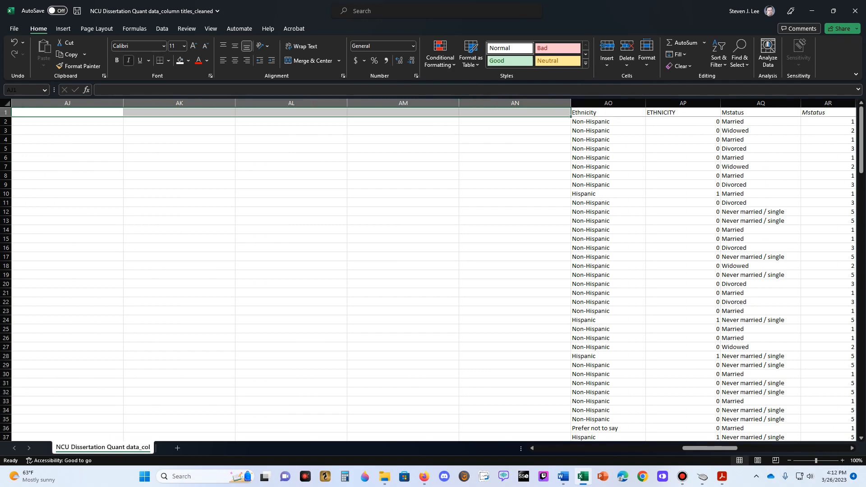
{"action": "left_click", "coordinate": [67, 112]}
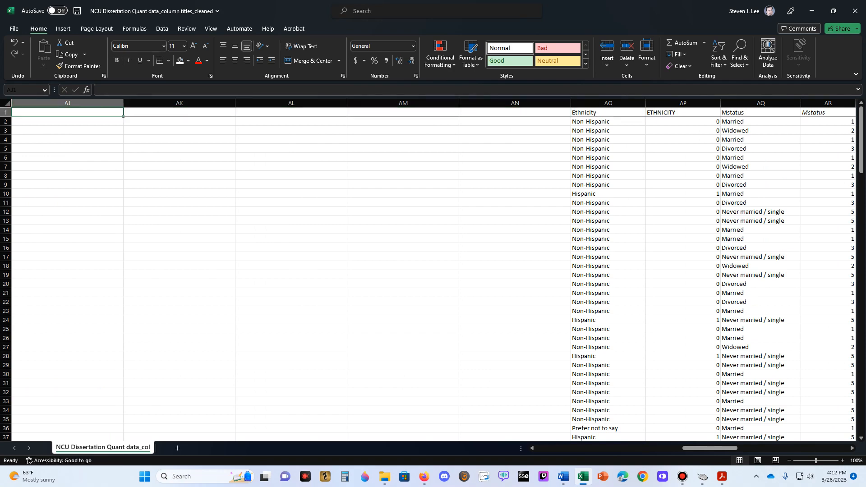
{"action": "key", "text": "Down"}
{"action": "key", "text": "Left"}
{"action": "key", "text": "Left"}
{"action": "key", "text": "Left"}
{"action": "key", "text": "Left"}
{"action": "key", "text": "Up"}
{"action": "key", "text": "Right"}
{"action": "key", "text": "Right"}
{"action": "key", "text": "Right"}
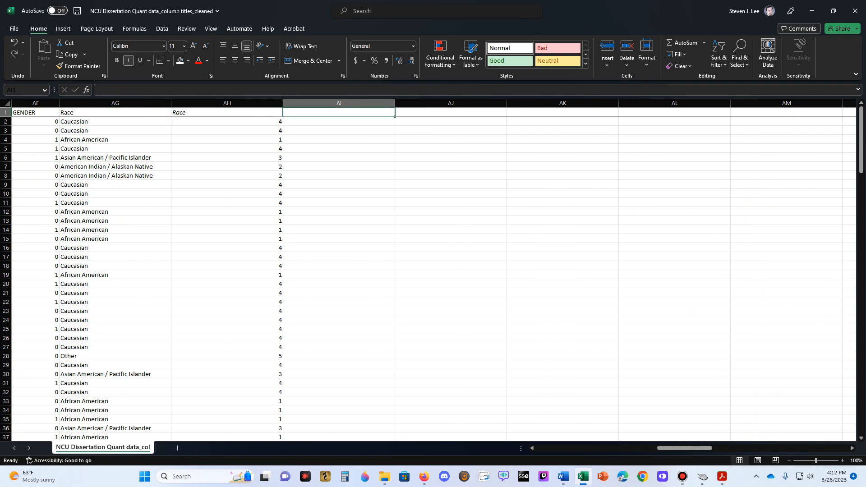
- Try the prefixed headings R-AFRICAN AMERICAN in AI1 and R-AMERICAN INDIAN/ALASKAN NATIVE in AJ1
{"action": "type", "text": "R"}
{"action": "type", "text": "r"}
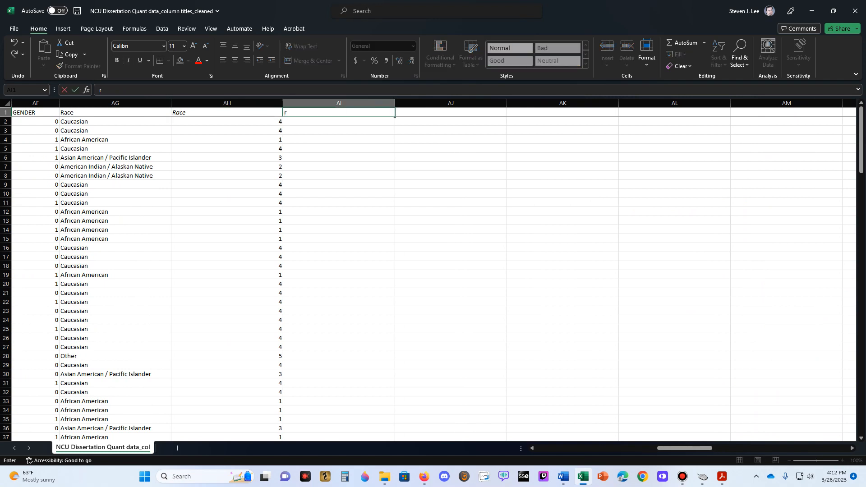
{"action": "type", "text": "-"}
{"action": "type", "text": "R-"}
{"action": "type", "text": "AFRICA"}
{"action": "type", "text": "N AMERICAN"}
{"action": "key", "text": "Tab"}
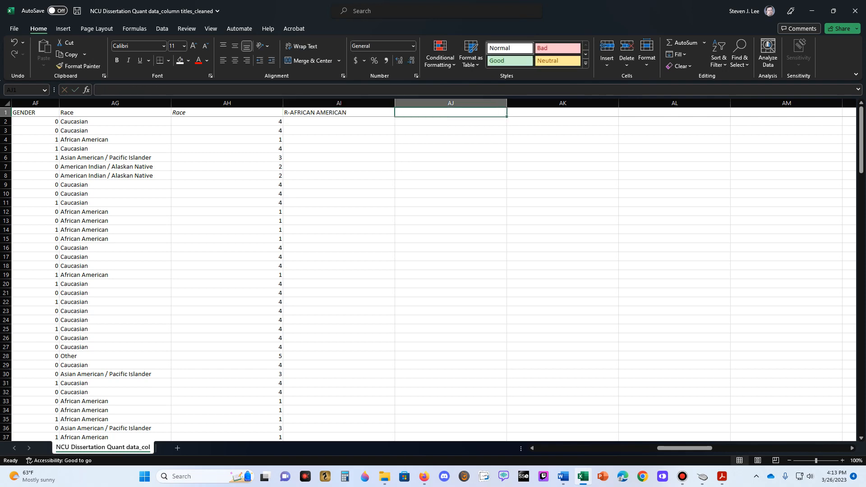
{"action": "type", "text": "R-"}
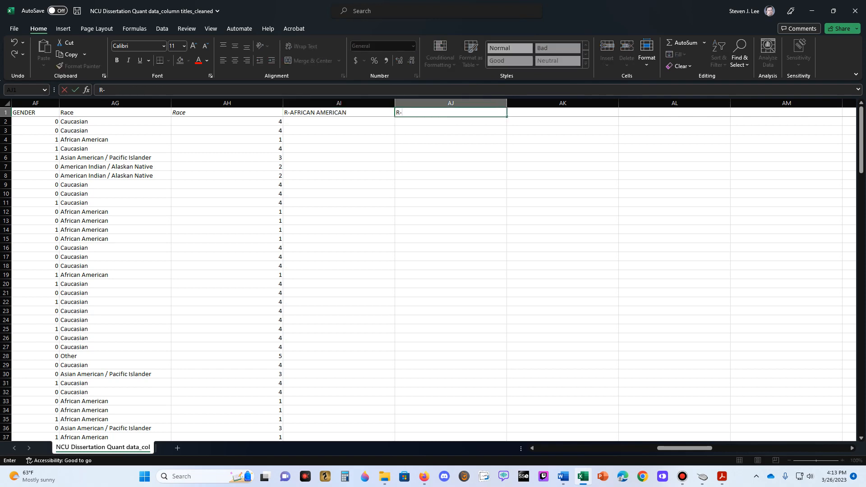
{"action": "type", "text": "=AMERICAN INDIAN"}
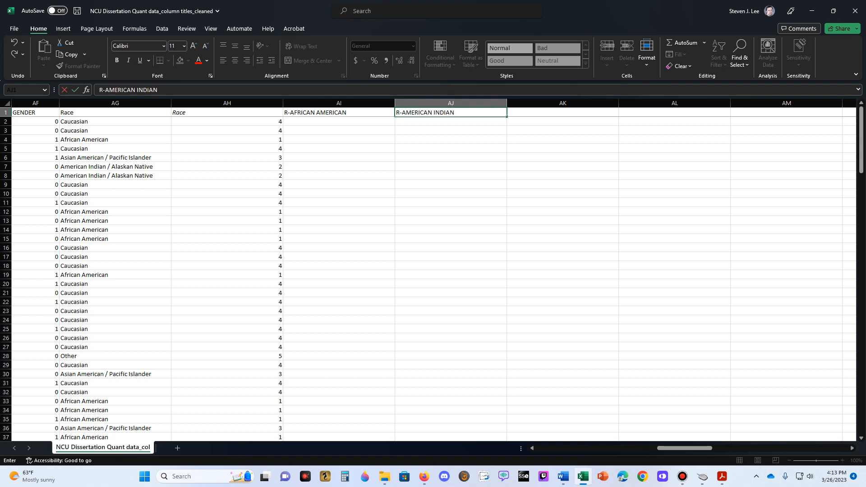
{"action": "type", "text": "/ALASKAN NATIVE"}
{"action": "key", "text": "Tab"}
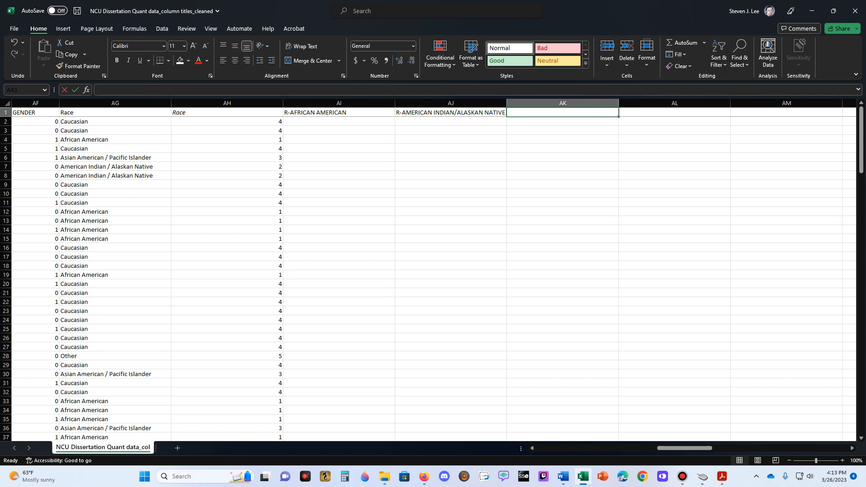
- Undo the R- prefixed headings in AI1 through AK1
{"action": "type", "text": "R-"}
{"action": "key", "text": "Escape"}
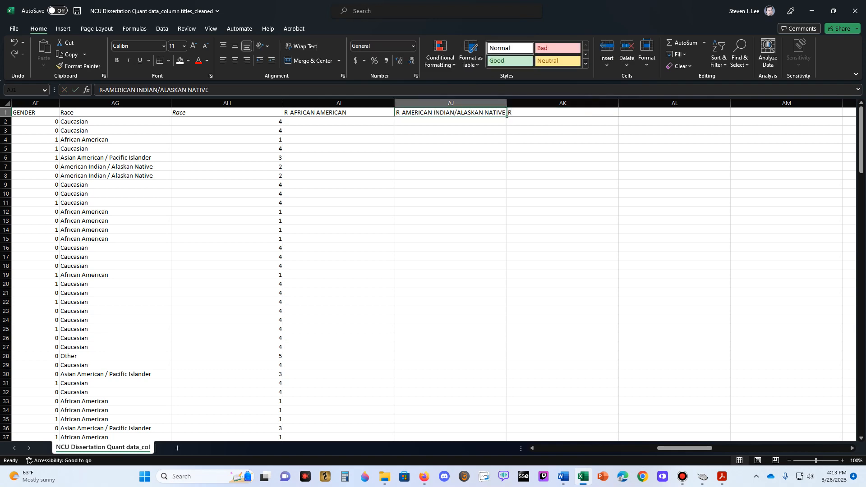
{"action": "key", "text": "ctrl+z"}
{"action": "key", "text": "ctrl+z"}
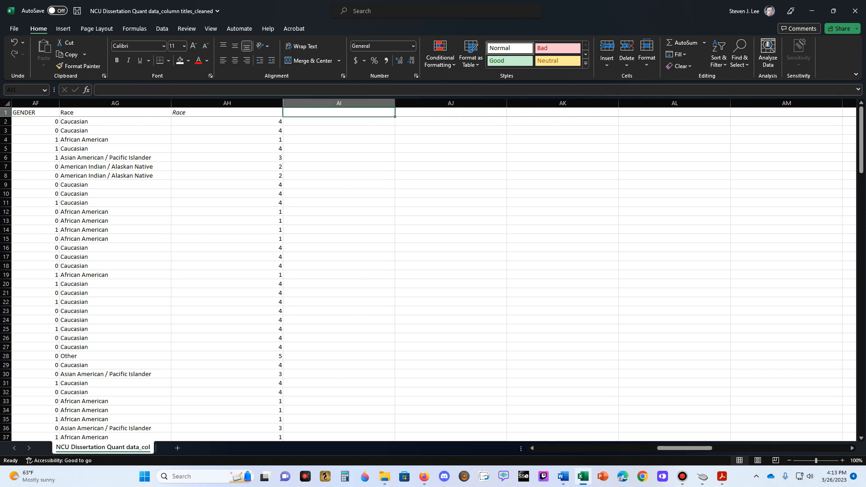
- Enter the headings AFRICAN AMERICAN, AMERICAN INDIAN/ALASKAN NATIVE and ASIAN AMERICAN/PACIFIC ISLANDER in cells AI1 through AK1
{"action": "type", "text": "AFRICAN AMERICAN"}
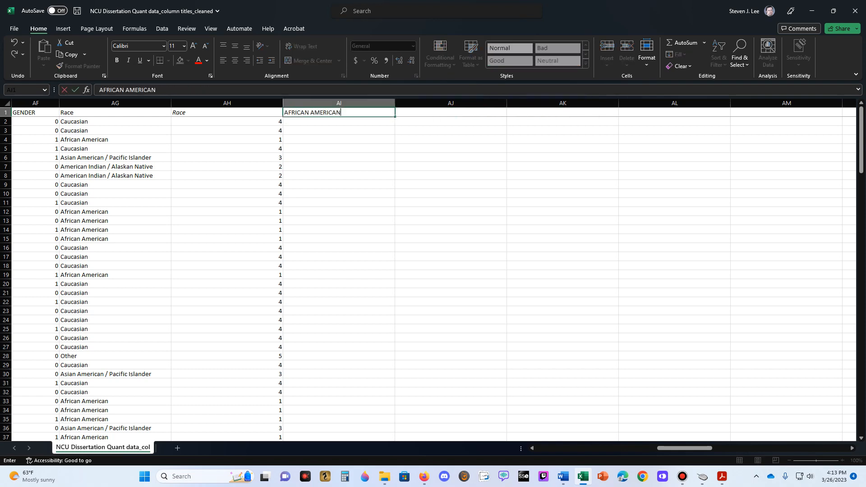
{"action": "key", "text": "Tab"}
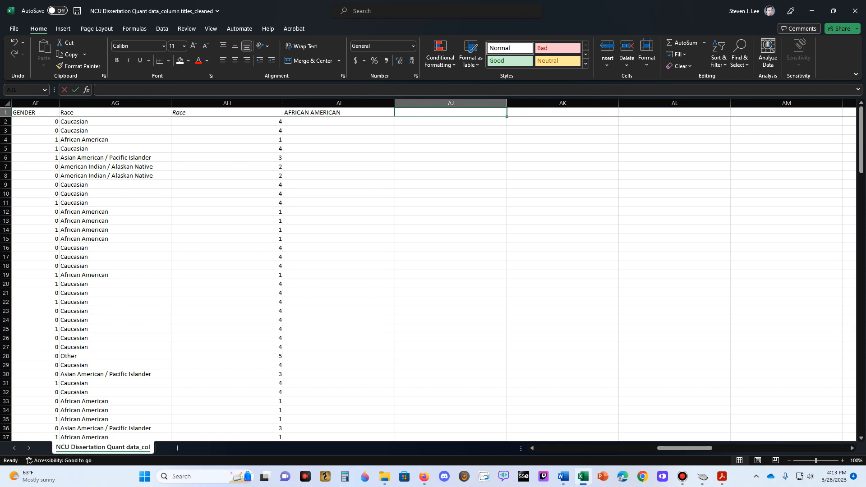
{"action": "type", "text": "AMERICAN INDIAN/ASLA"}
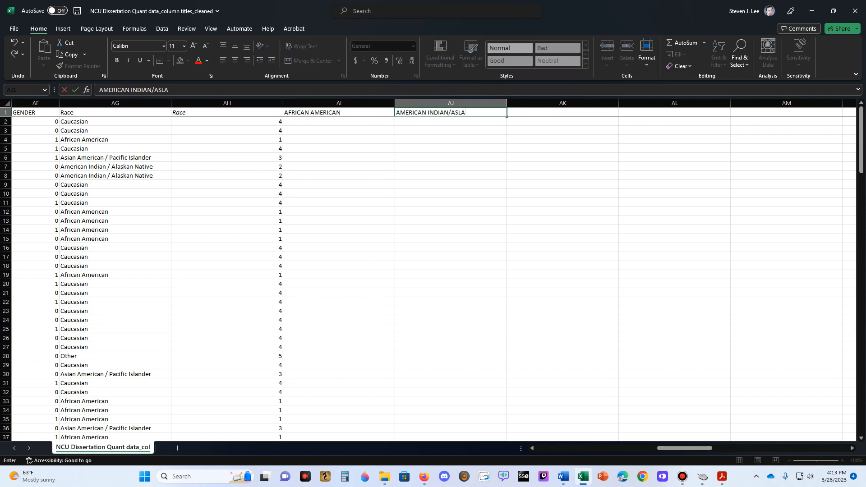
{"action": "type", "text": "LASKAN NATIVE"}
{"action": "key", "text": "Tab"}
{"action": "type", "text": "ASIAN "}
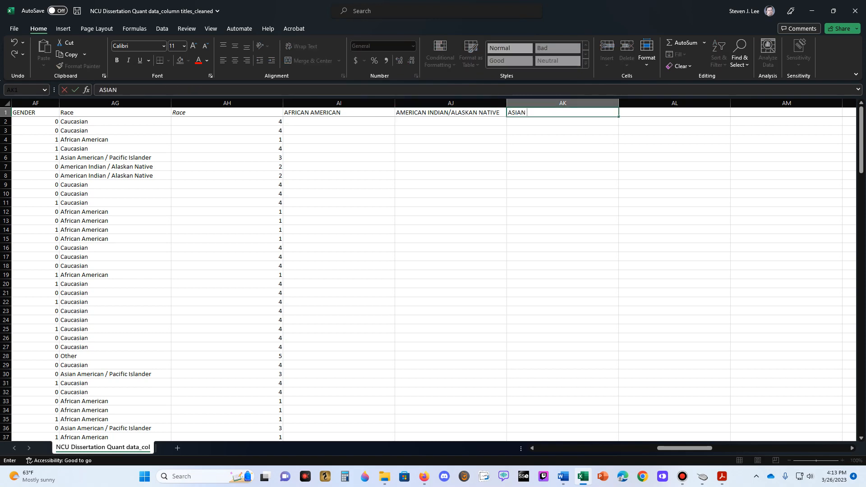
{"action": "type", "text": "AMERICAN/PACIFIC "}
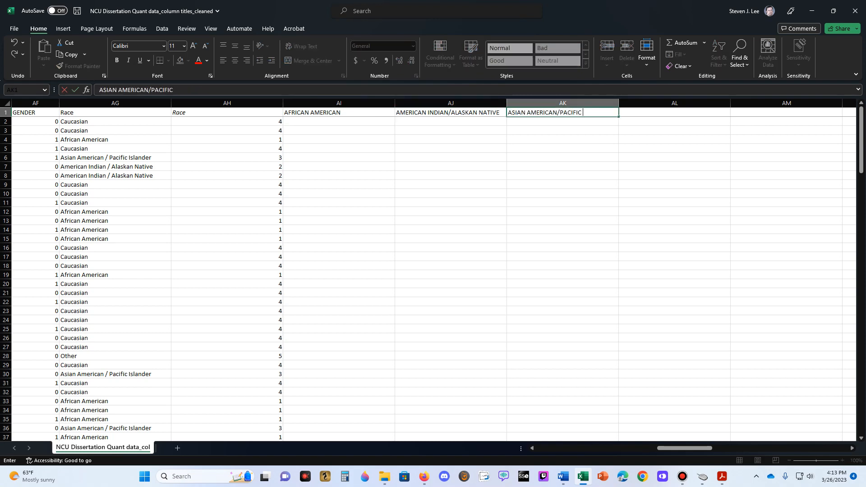
{"action": "type", "text": "ISLANDER"}
{"action": "key", "text": "Tab"}
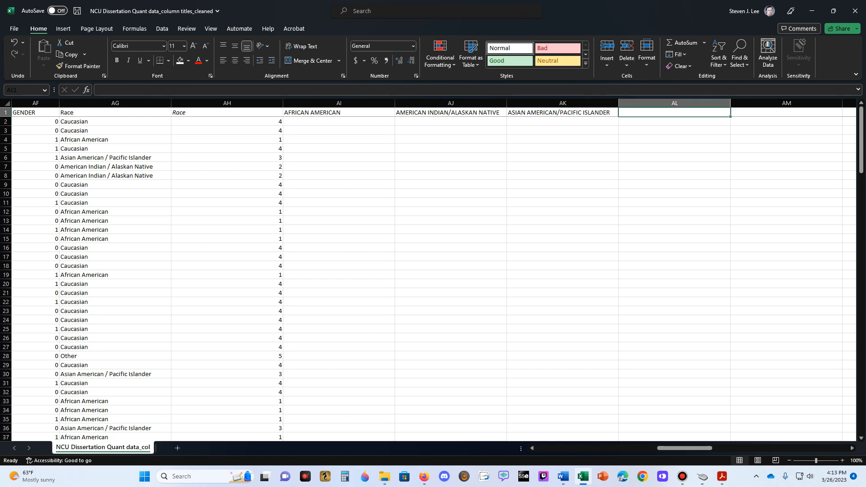
- Enter the headings CAUCASIAN, OTHER and PREFER NOT TO SAY in cells AL1 through AN1
{"action": "type", "text": "CAUCASIAN"}
{"action": "key", "text": "Tab"}
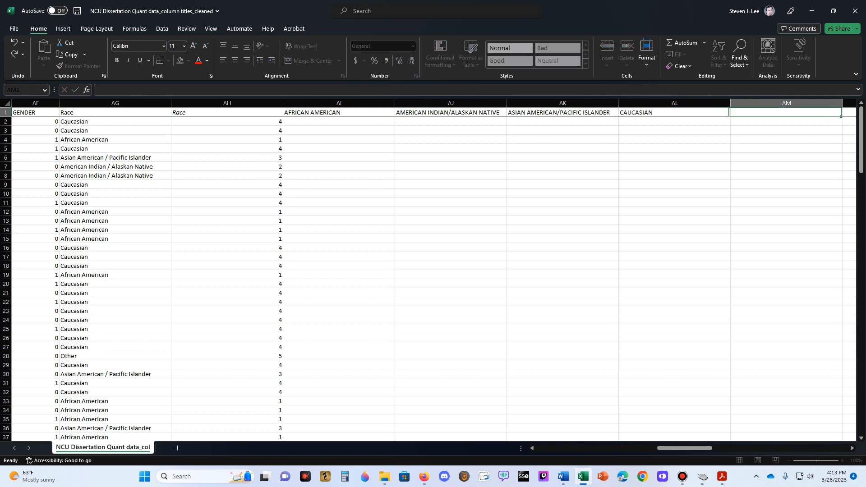
{"action": "type", "text": "OTHER"}
{"action": "key", "text": "Tab"}
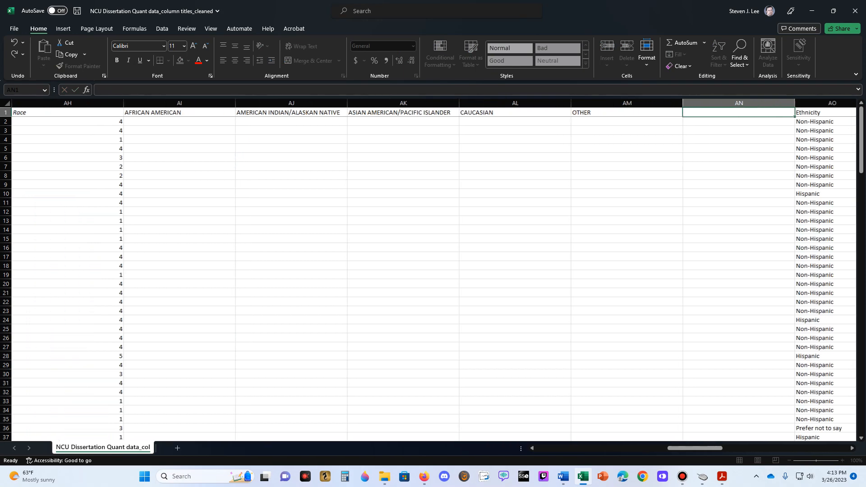
{"action": "type", "text": "PREFER NOT TO SAY"}
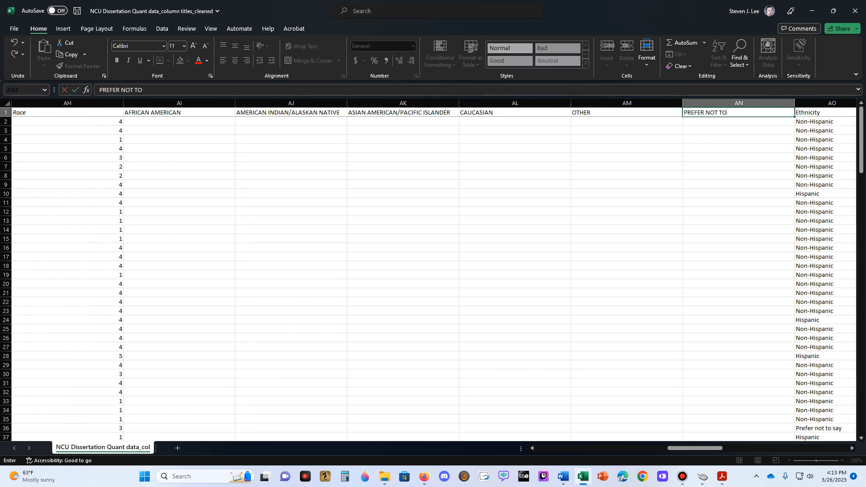
{"action": "key", "text": "Return"}
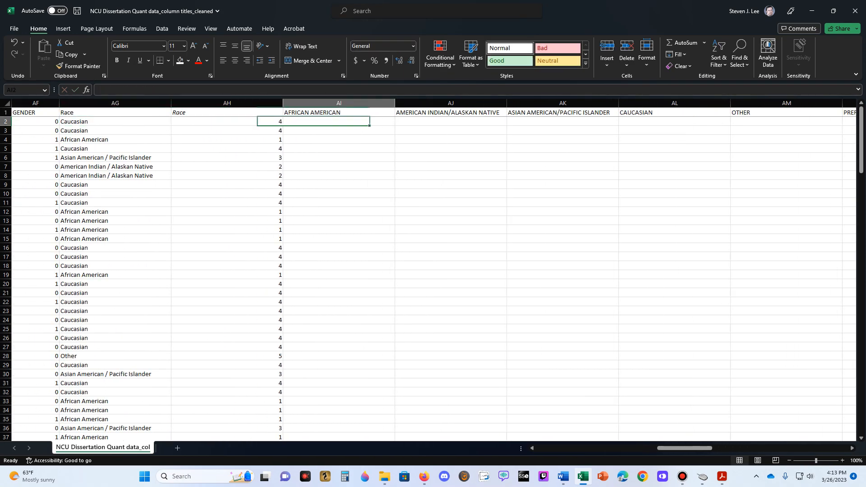
- Enter =IF(AH2=1,1,0) in AI2 under AFRICAN AMERICAN, fill it down the column, and check the result in AI4
{"action": "type", "text": "="}
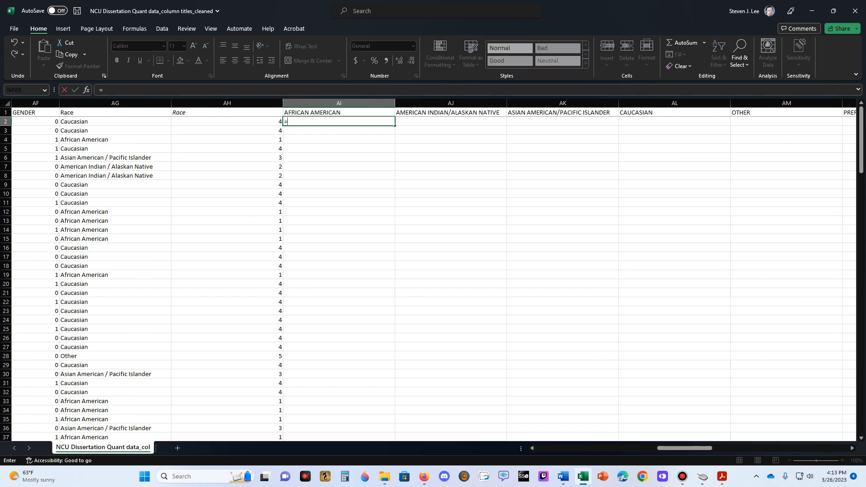
{"action": "type", "text": "if("}
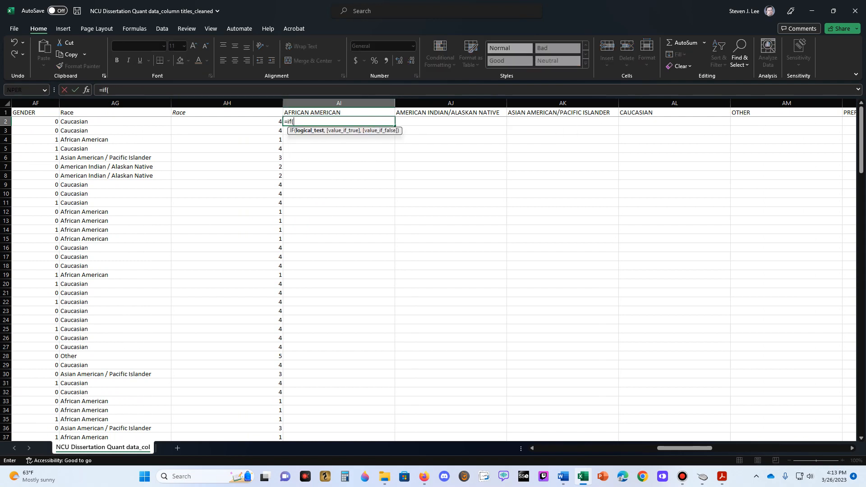
{"action": "key", "text": "Left"}
{"action": "type", "text": "=1,"}
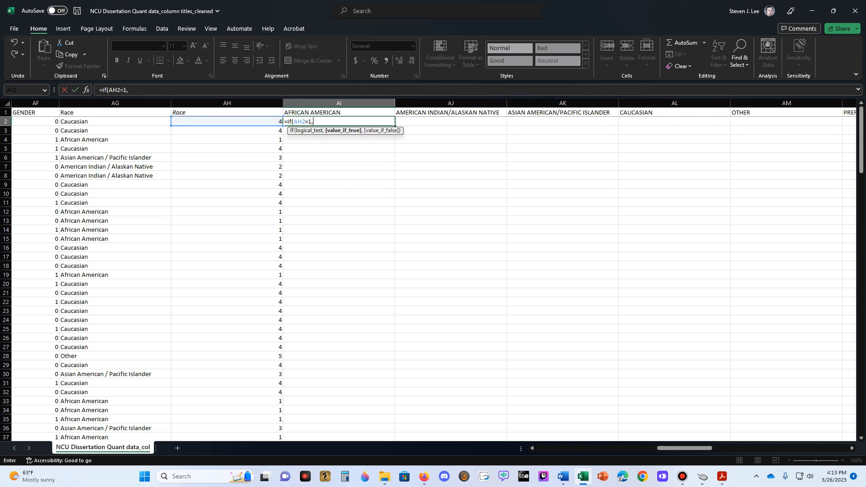
{"action": "type", "text": "1,0)"}
{"action": "key", "text": "ctrl+Return"}
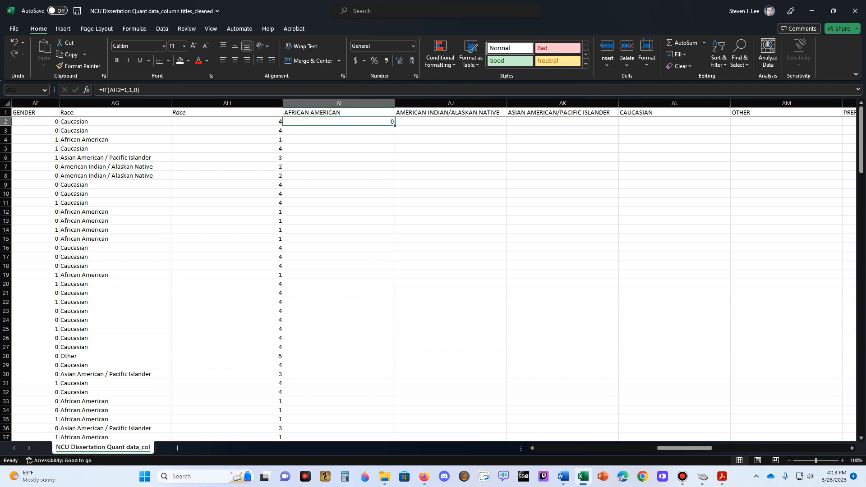
{"action": "double_click", "coordinate": [394, 126]}
{"action": "left_click", "coordinate": [339, 140]}
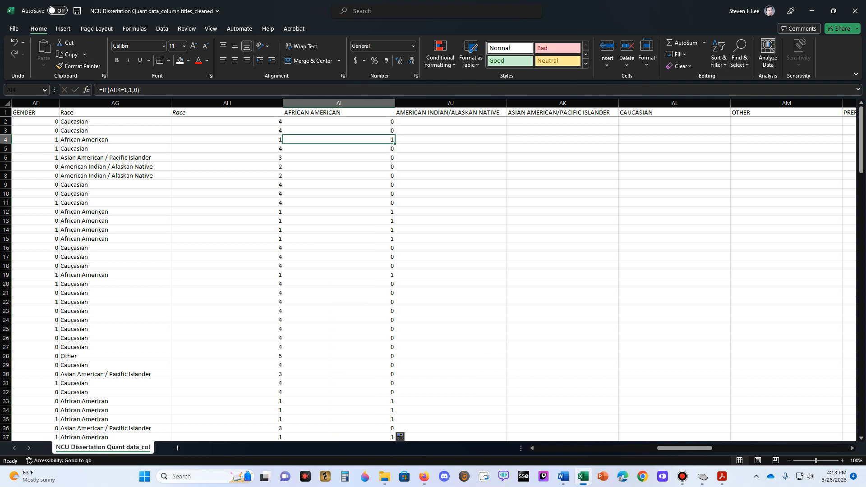
- Enter =IF(AH2=2,1,0) in AJ2 under AMERICAN INDIAN/ALASKAN NATIVE and fill it down the column
{"action": "left_click", "coordinate": [450, 121]}
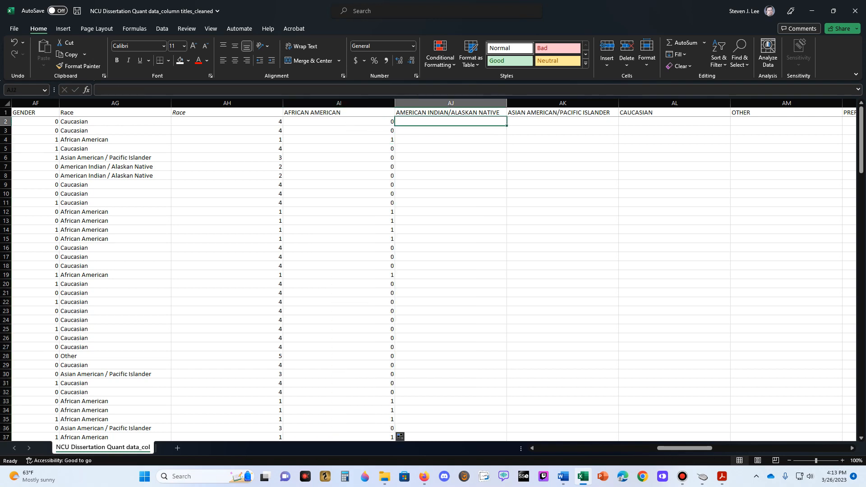
{"action": "type", "text": "=if("}
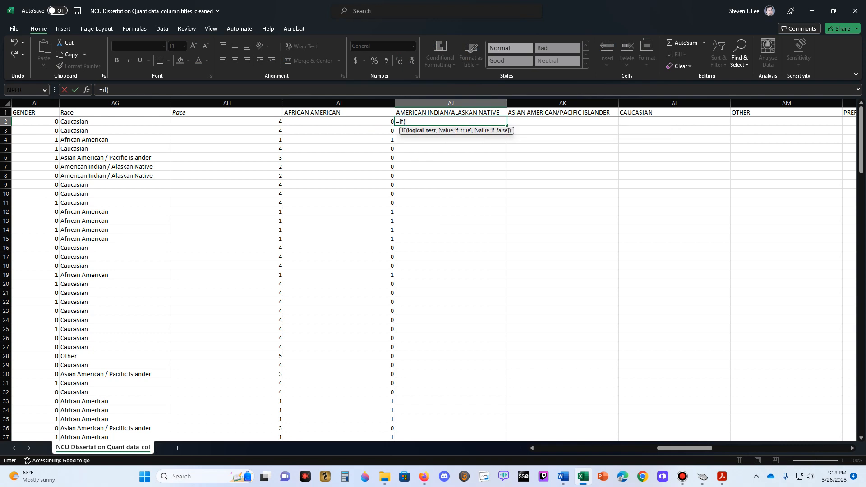
{"action": "key", "text": "Left"}
{"action": "key", "text": "Left"}
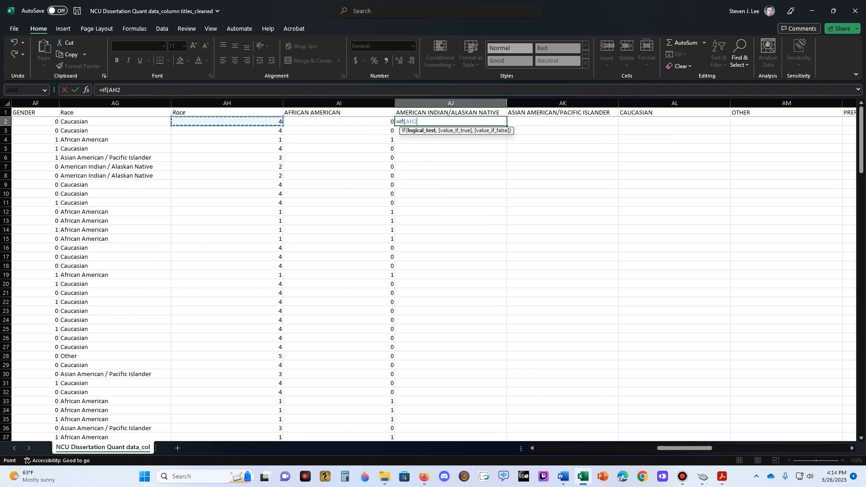
{"action": "type", "text": "=2,1,0"}
{"action": "key", "text": "Return"}
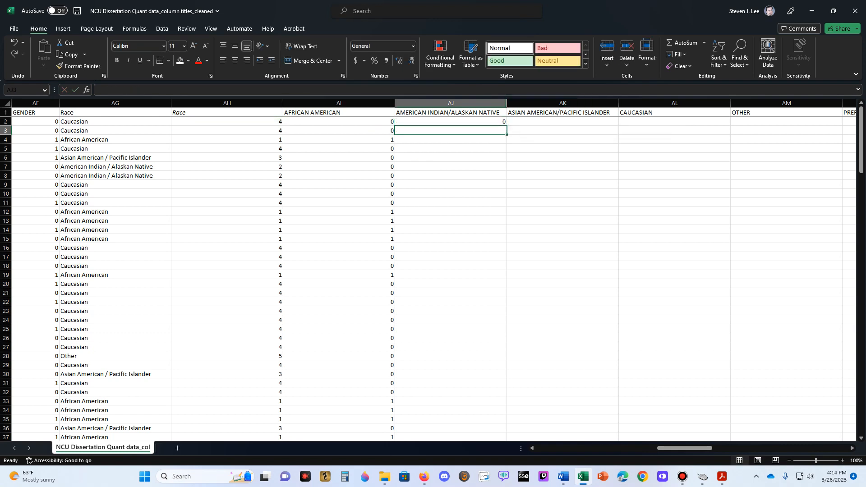
{"action": "key", "text": "Up"}
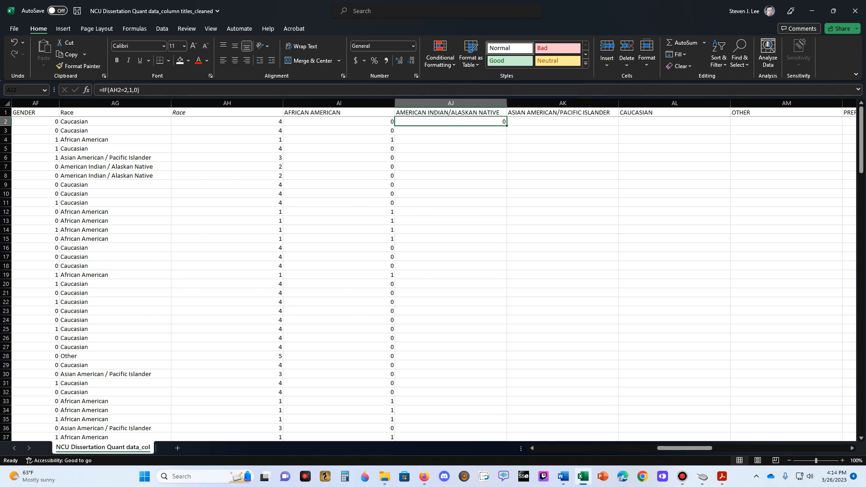
{"action": "double_click", "coordinate": [507, 126]}
- Enter =IF(AH2=3,1,0) in AK2 under ASIAN AMERICAN/PACIFIC ISLANDER, fill it down the column, and check the result in AK6
{"action": "key", "text": "Right"}
{"action": "type", "text": "=if("}
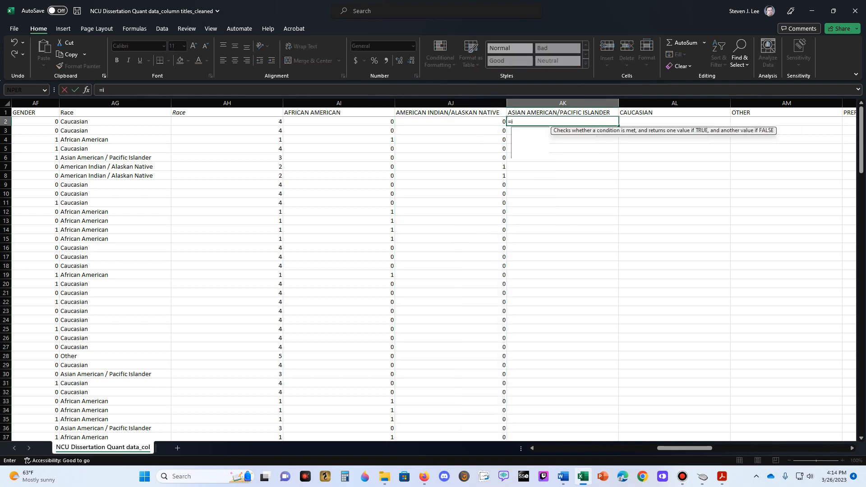
{"action": "key", "text": "Left"}
{"action": "key", "text": "Left"}
{"action": "key", "text": "Left"}
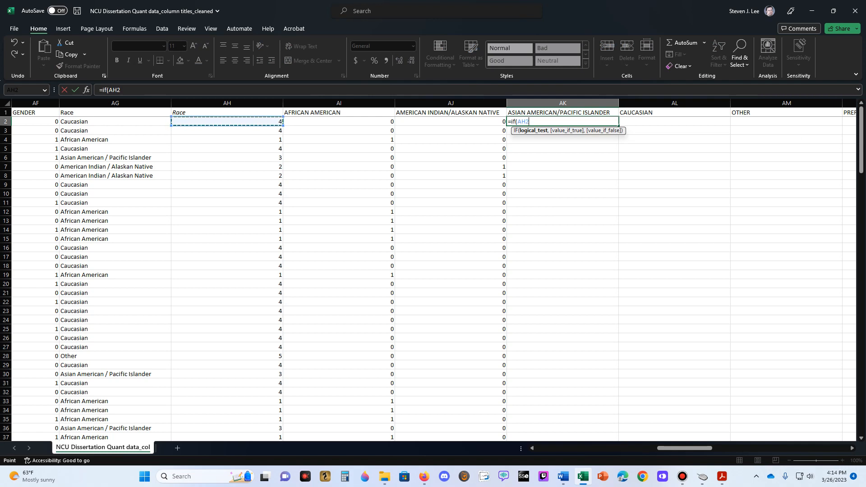
{"action": "type", "text": "=3,1,0)"}
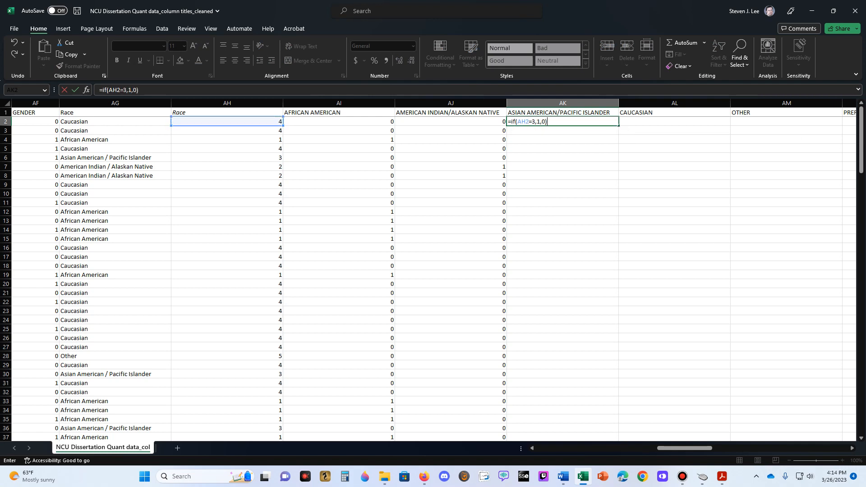
{"action": "key", "text": "ctrl+Return"}
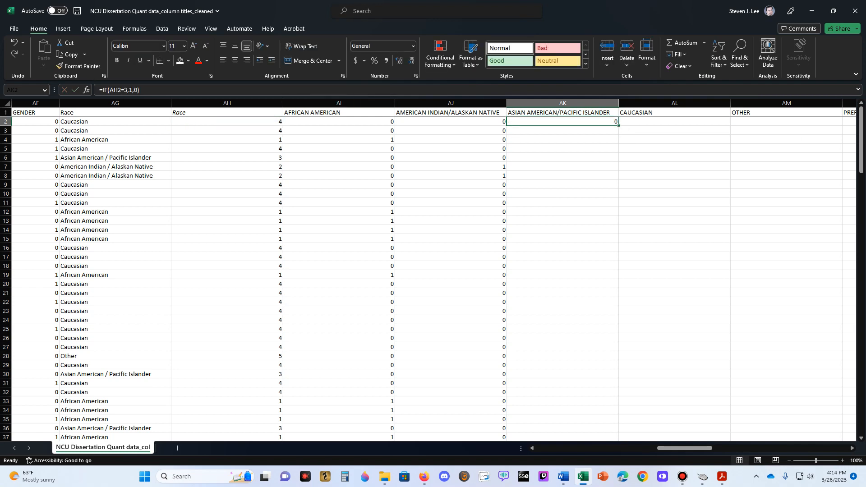
{"action": "double_click", "coordinate": [618, 125]}
{"action": "left_click", "coordinate": [562, 157]}
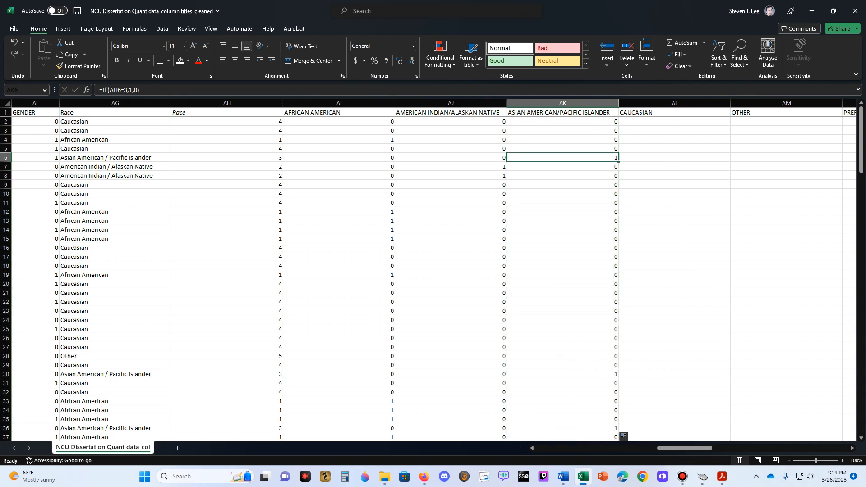
- Enter =IF(AH2=4,1,0) in AL2 under CAUCASIAN, fill it down the column, and check the result in AL4
{"action": "left_click", "coordinate": [673, 121]}
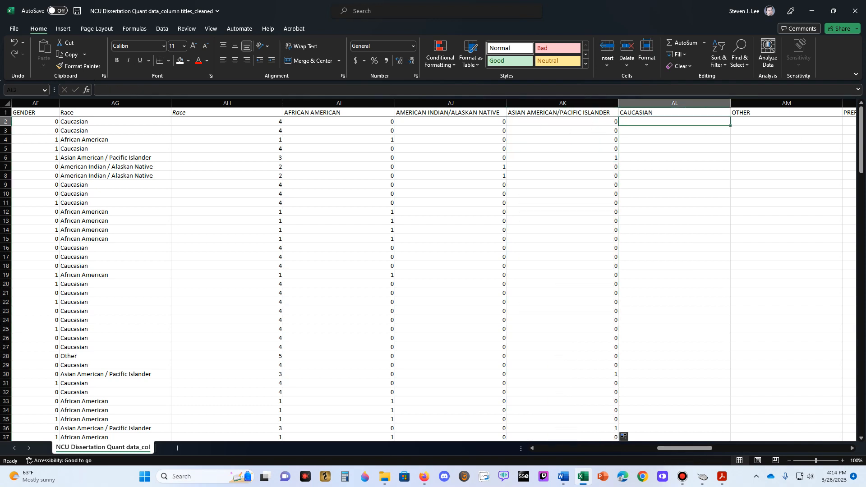
{"action": "type", "text": "=if("}
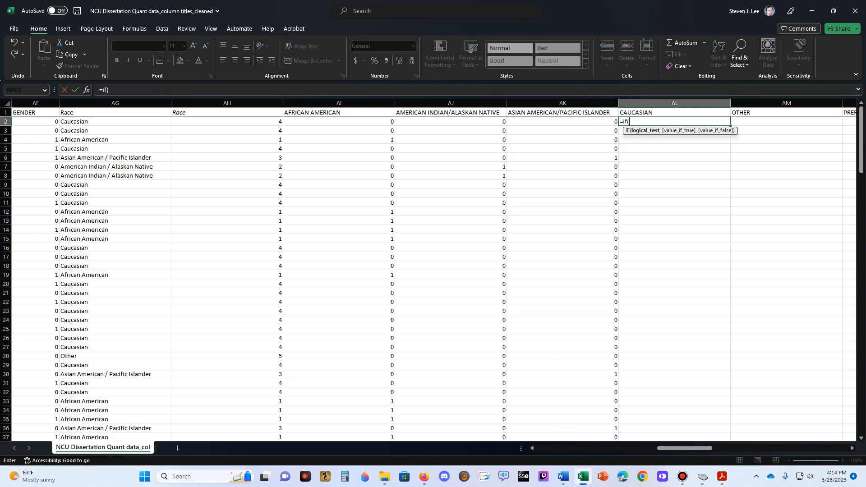
{"action": "left_click", "coordinate": [226, 121]}
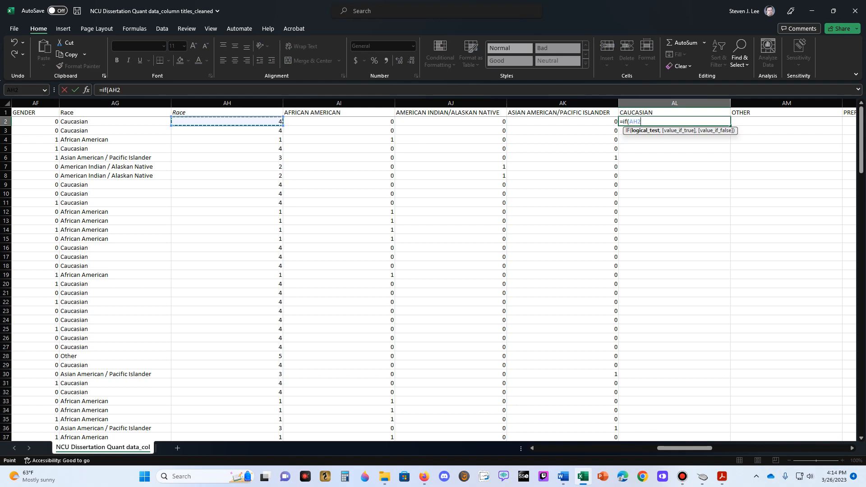
{"action": "type", "text": "=4,1,,"}
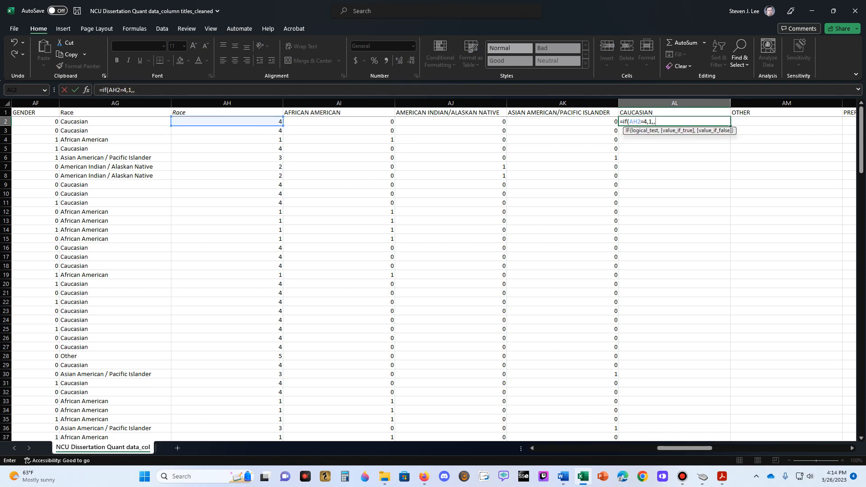
{"action": "type", "text": "0"}
{"action": "key", "text": "Return"}
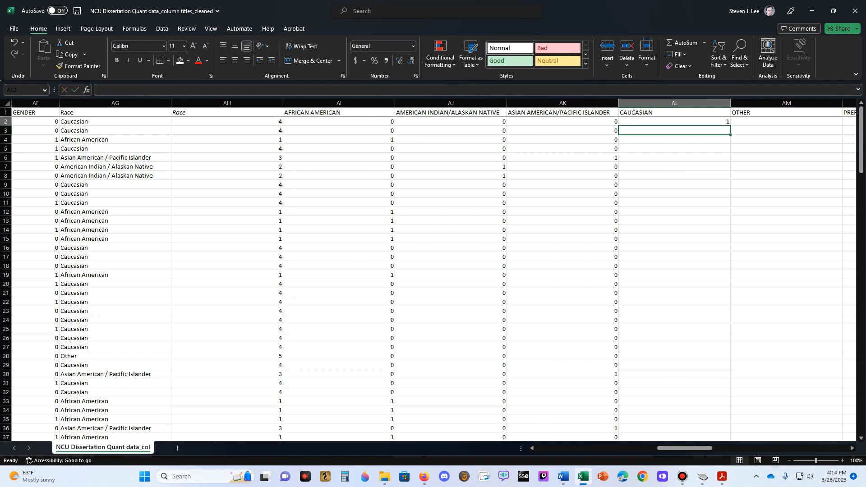
{"action": "key", "text": "Up"}
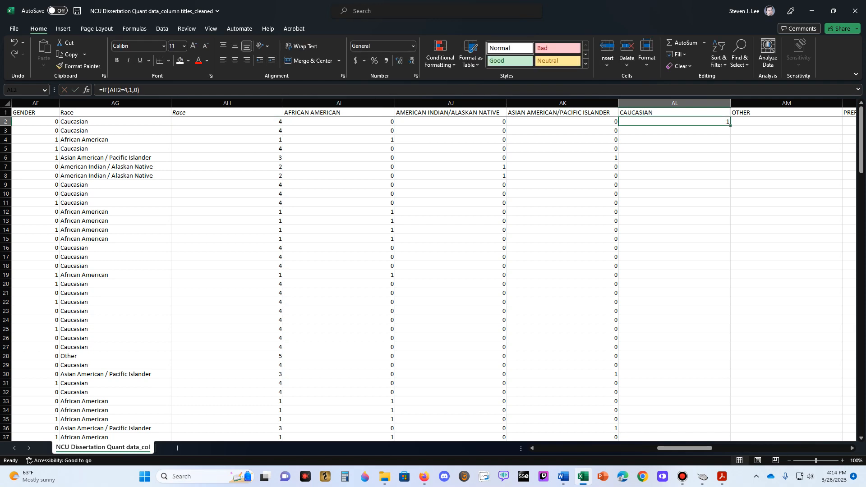
{"action": "double_click", "coordinate": [730, 126]}
{"action": "left_click", "coordinate": [785, 121]}
{"action": "left_click", "coordinate": [674, 140]}
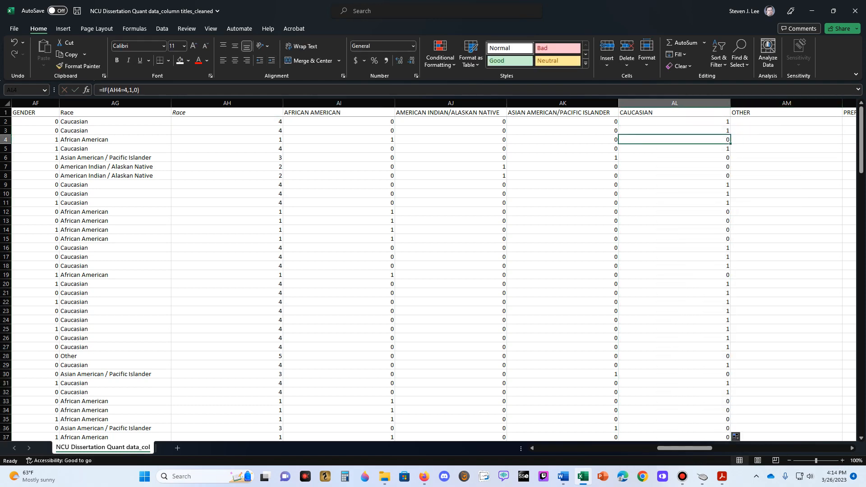
- Enter =IF(AH2=5,1,0) in AM2 under OTHER and fill it down the column
{"action": "left_click", "coordinate": [786, 121]}
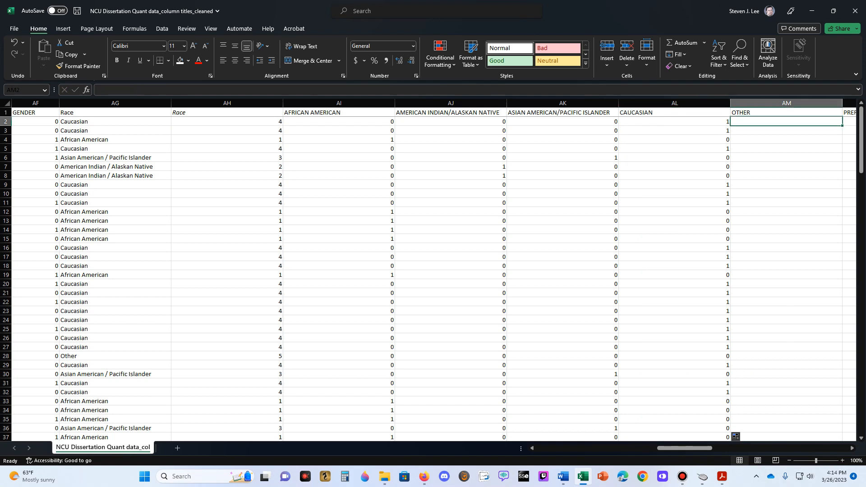
{"action": "type", "text": "=if("}
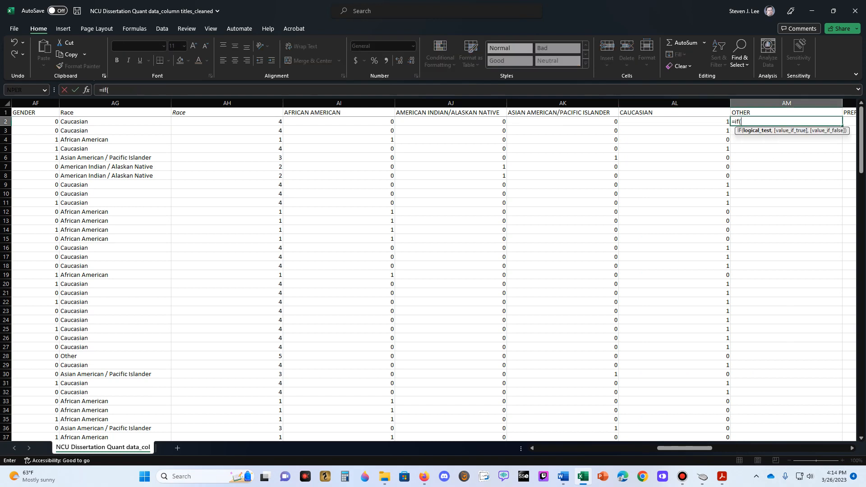
{"action": "left_click", "coordinate": [226, 121]}
{"action": "type", "text": "="}
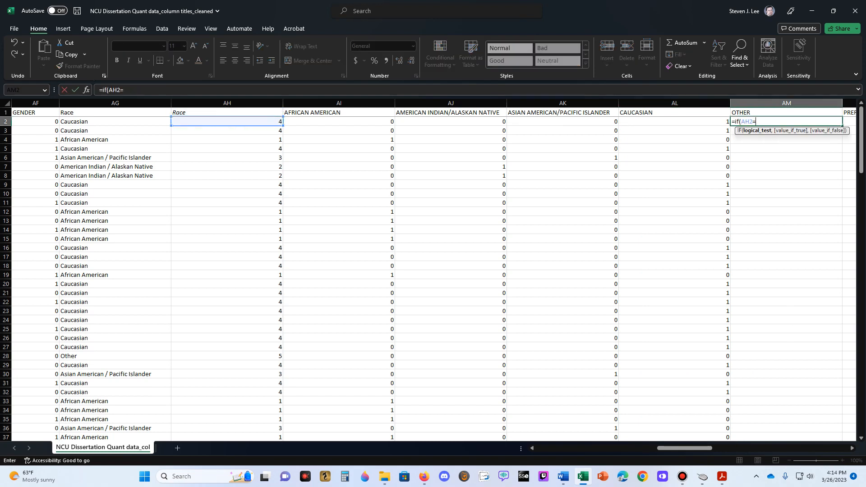
{"action": "type", "text": "5,1,0)"}
{"action": "key", "text": "ctrl+Return"}
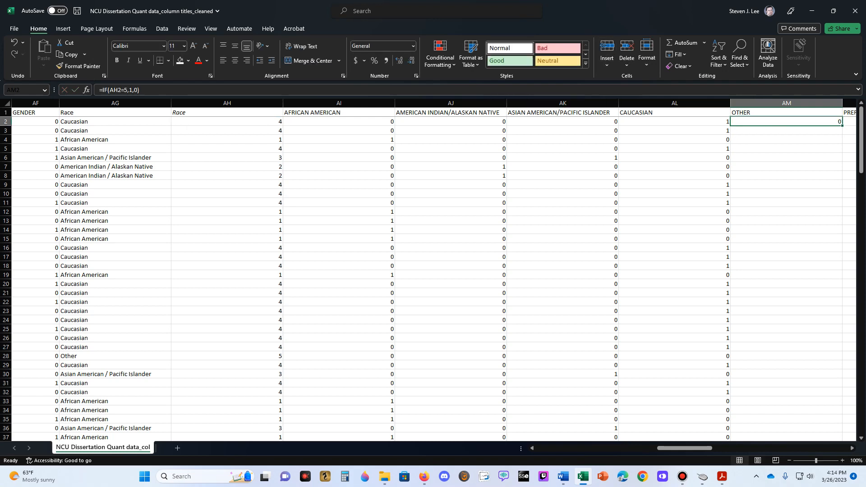
{"action": "double_click", "coordinate": [842, 126]}
- Narrow the CAUCASIAN and OTHER columns, AL and AM, to roughly half their width
{"action": "left_click", "coordinate": [690, 139]}
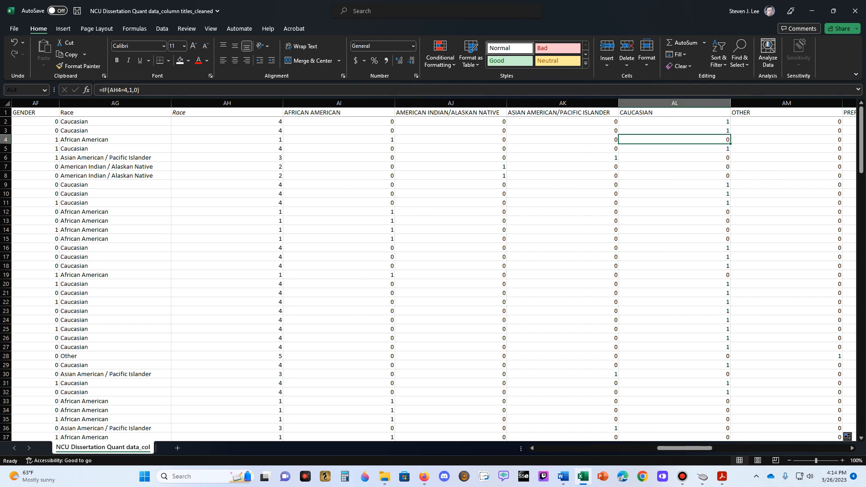
{"action": "left_click_drag", "start_coordinate": [731, 103], "coordinate": [672, 104]}
{"action": "left_click_drag", "start_coordinate": [784, 103], "coordinate": [714, 103]}
- Enter =IF(AH2=6,1,0) in AN2 under PREFER NOT TO SAY, fill it down, and check the results further down the column
{"action": "left_click", "coordinate": [761, 122]}
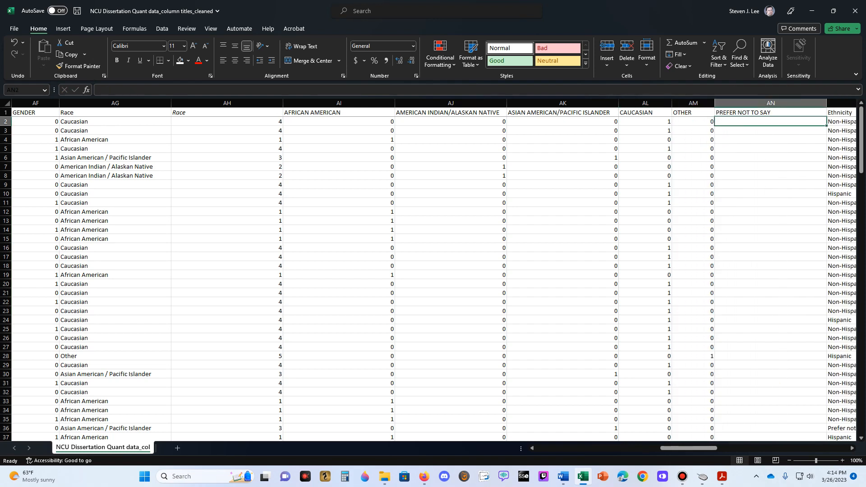
{"action": "type", "text": "=if("}
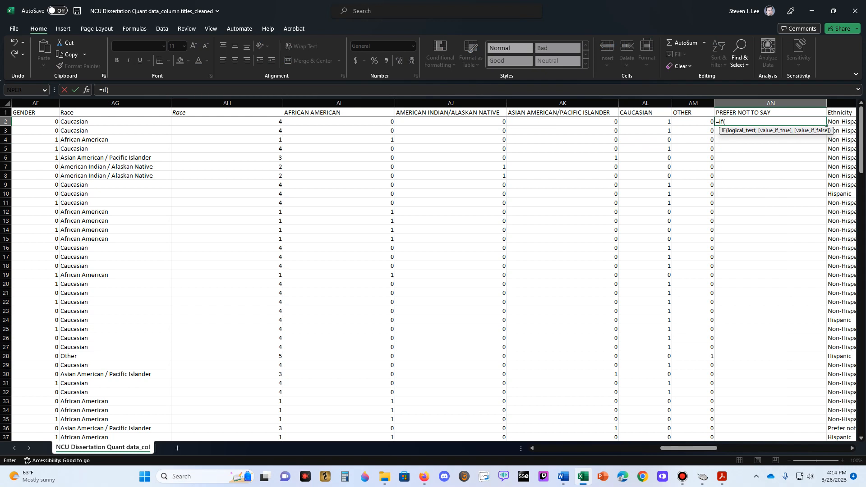
{"action": "left_click", "coordinate": [227, 121]}
{"action": "type", "text": "=6,1,"}
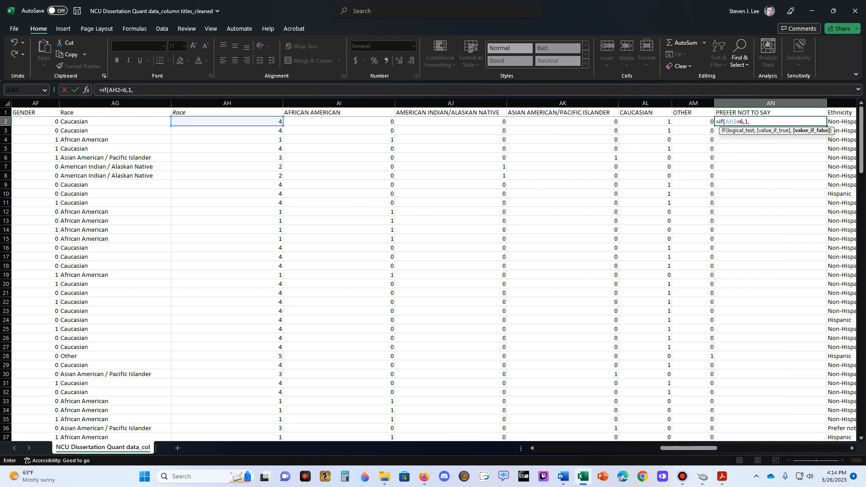
{"action": "type", "text": "0"}
{"action": "key", "text": "ctrl+Return"}
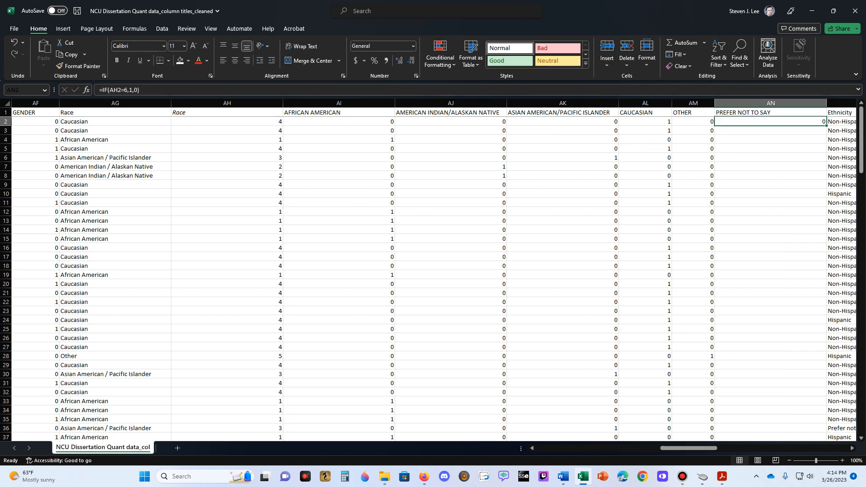
{"action": "double_click", "coordinate": [826, 126]}
{"action": "left_click", "coordinate": [770, 185]}
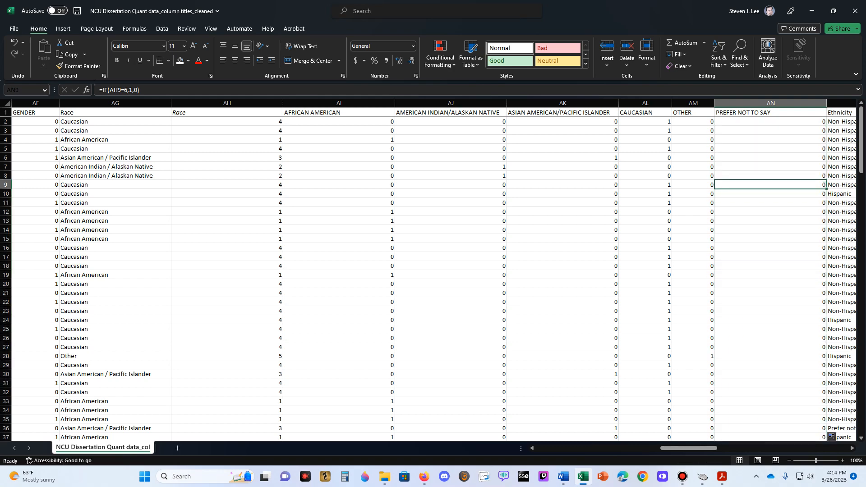
{"action": "scroll", "coordinate": [432, 279], "scroll_direction": "down", "scroll_amount": 20}
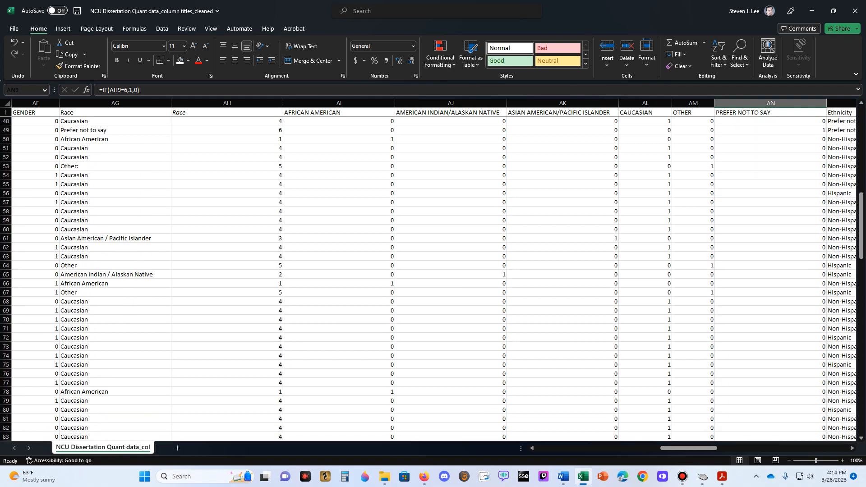
{"action": "scroll", "coordinate": [433, 280], "scroll_direction": "up", "scroll_amount": 20}
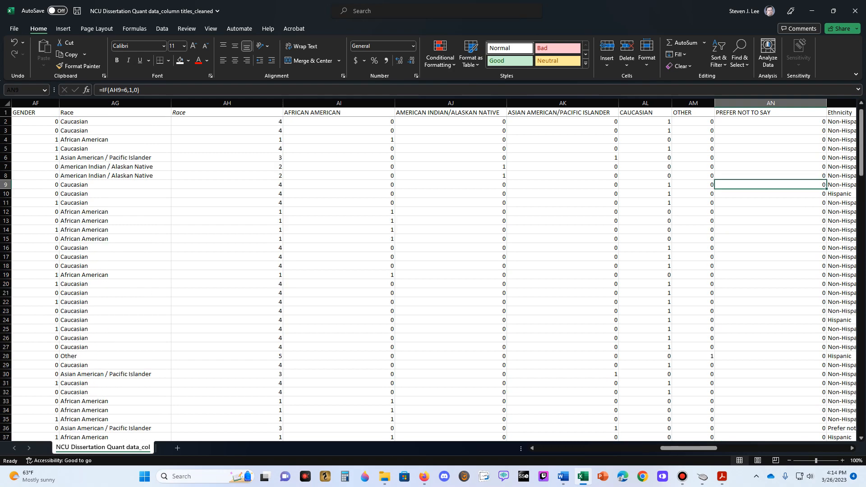
- Delete the entire PREFER NOT TO SAY column, AN, from the Race dummy columns
{"action": "right_click", "coordinate": [776, 104]}
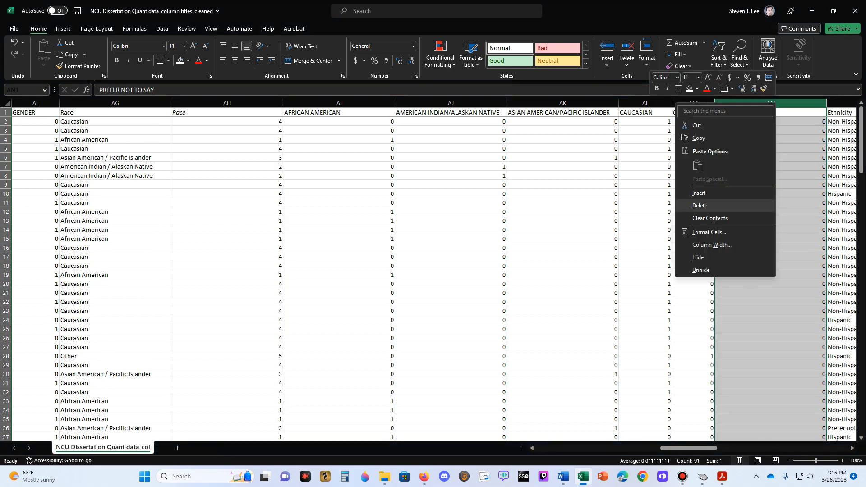
{"action": "left_click", "coordinate": [739, 205]}
{"action": "left_click", "coordinate": [751, 131]}
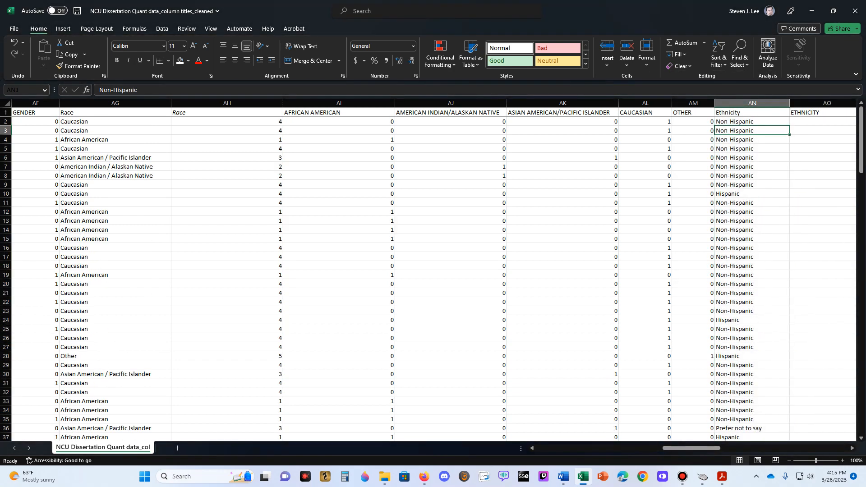
- Insert a blank column between the coded Mstatus column and EDUCATION, and select its heading cell AR1
{"action": "key", "text": "Up"}
{"action": "key", "text": "Right"}
{"action": "key", "text": "Up"}
{"action": "key", "text": "Right"}
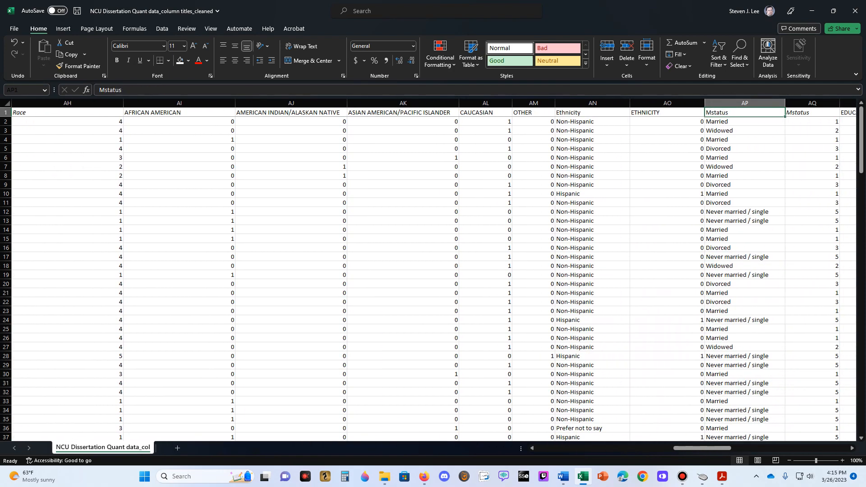
{"action": "key", "text": "Right"}
{"action": "key", "text": "Right"}
{"action": "key", "text": "Right"}
{"action": "key", "text": "Right"}
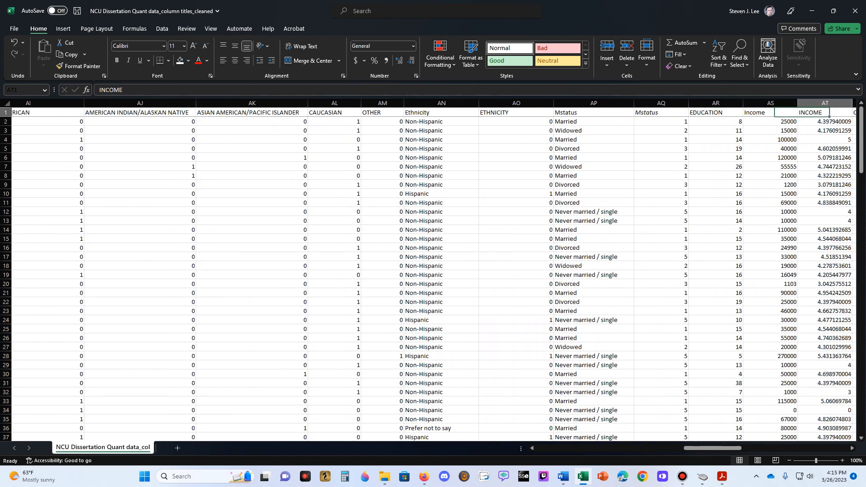
{"action": "key", "text": "Left"}
{"action": "key", "text": "Left"}
{"action": "key", "text": "Left"}
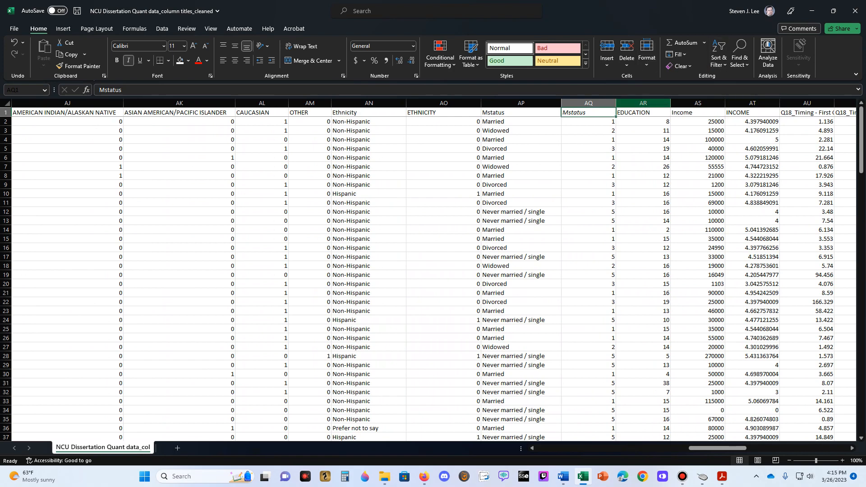
{"action": "right_click", "coordinate": [642, 104]}
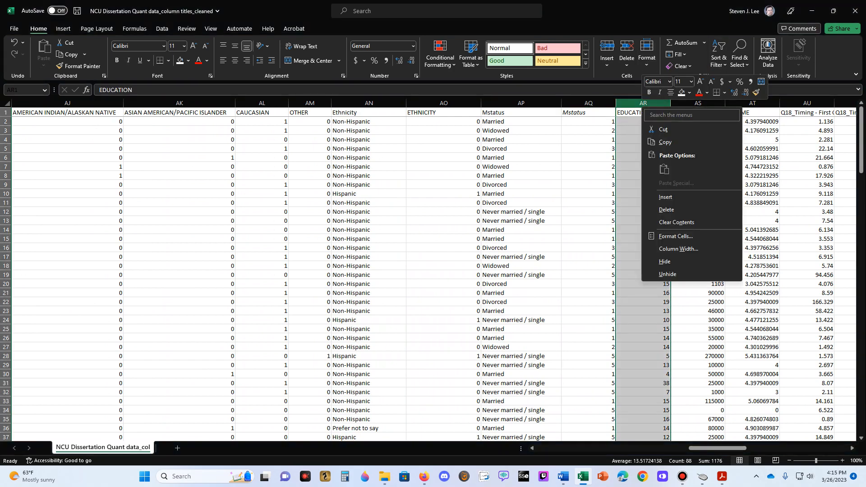
{"action": "left_click", "coordinate": [653, 197]}
{"action": "left_click", "coordinate": [642, 112]}
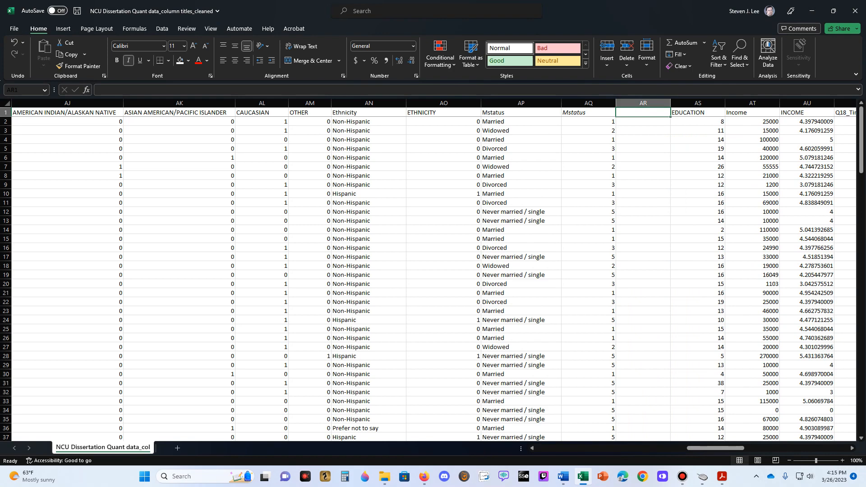
- Review the answer choices of marital status question Q7 in the Qualtrics survey, and compare them with the Mstatus codes in the Excel data
{"action": "key", "text": "alt+Tab"}
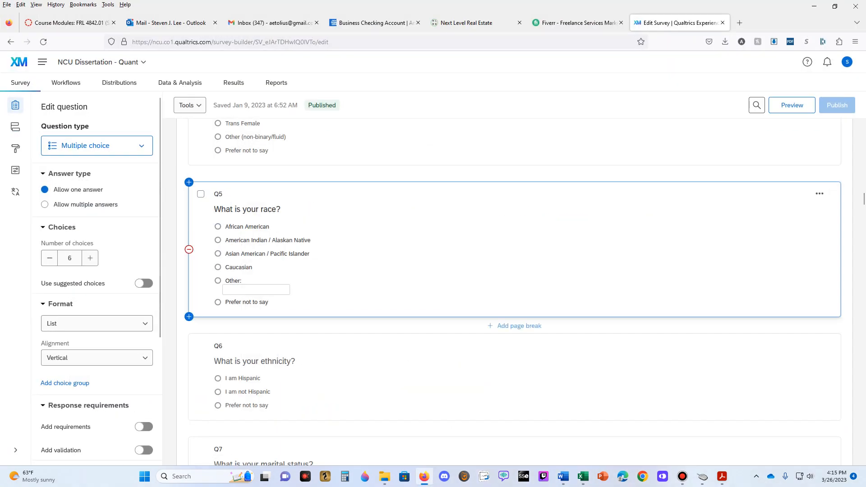
{"action": "scroll", "coordinate": [514, 244], "scroll_direction": "down", "scroll_amount": 6}
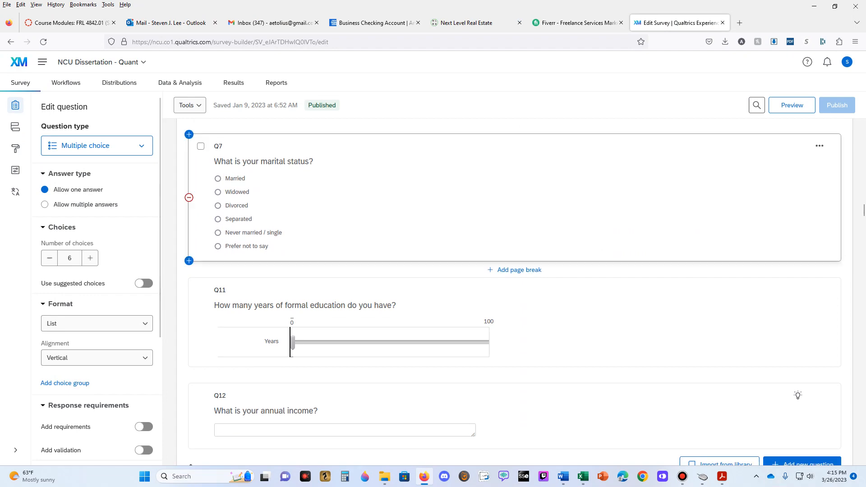
{"action": "key", "text": "alt+Tab"}
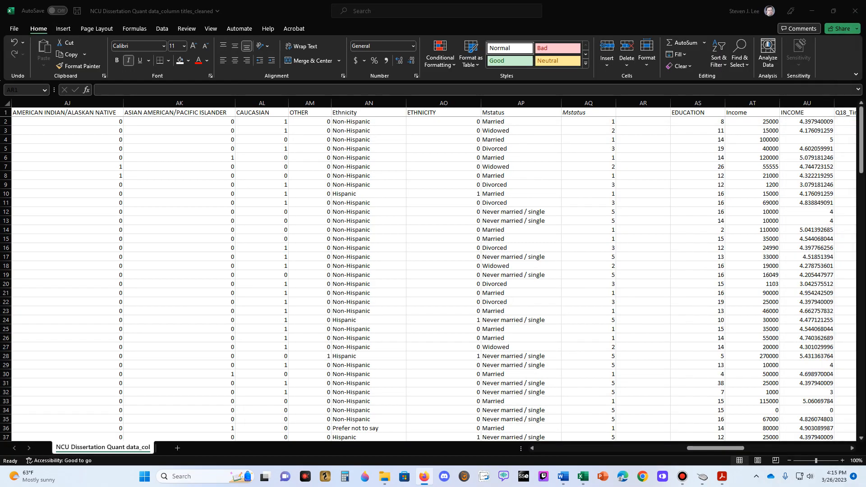
{"action": "scroll", "coordinate": [433, 270], "scroll_direction": "down", "scroll_amount": 10}
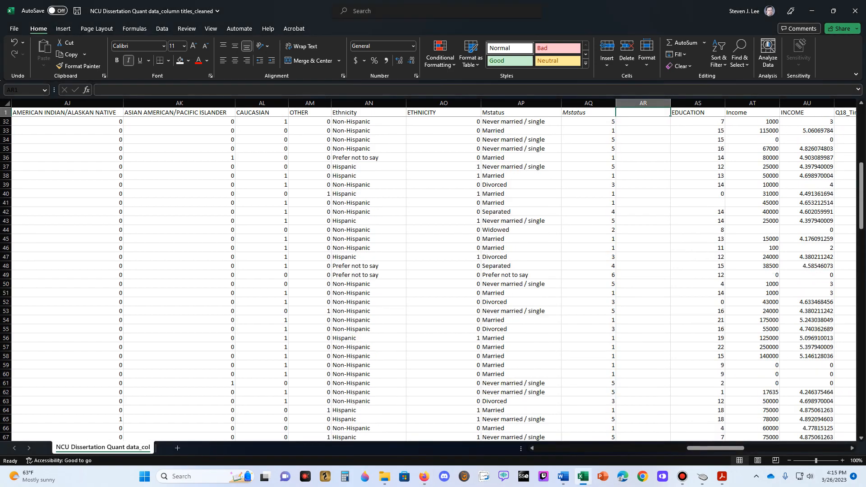
- Insert five more blank columns between the coded Mstatus column and EDUCATION, and remove the italics from heading cells AR1:AW1
{"action": "scroll", "coordinate": [433, 278], "scroll_direction": "down", "scroll_amount": 9}
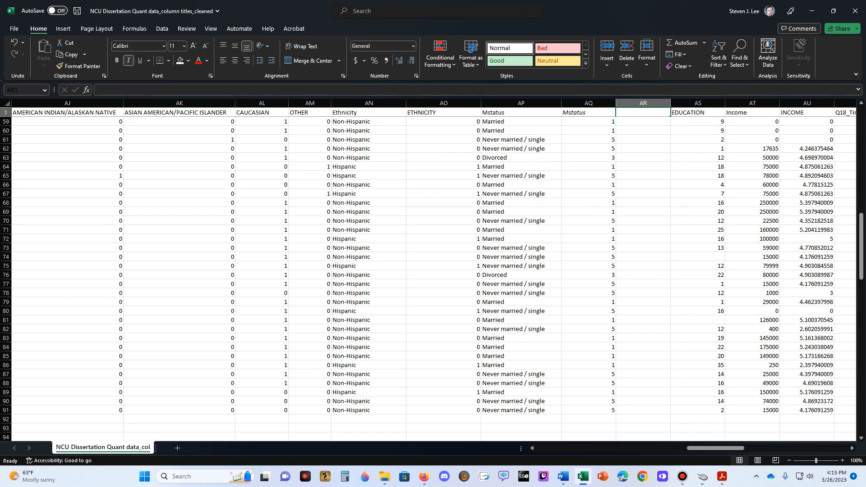
{"action": "scroll", "coordinate": [433, 273], "scroll_direction": "up", "scroll_amount": 19}
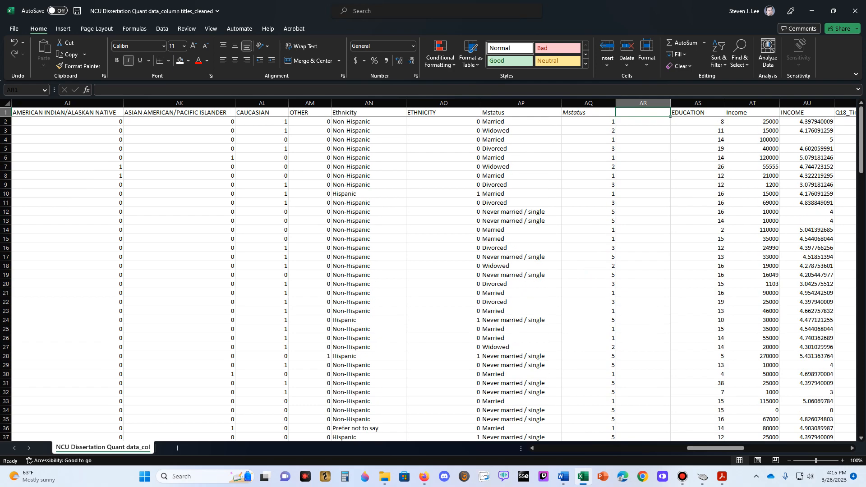
{"action": "right_click", "coordinate": [666, 103]}
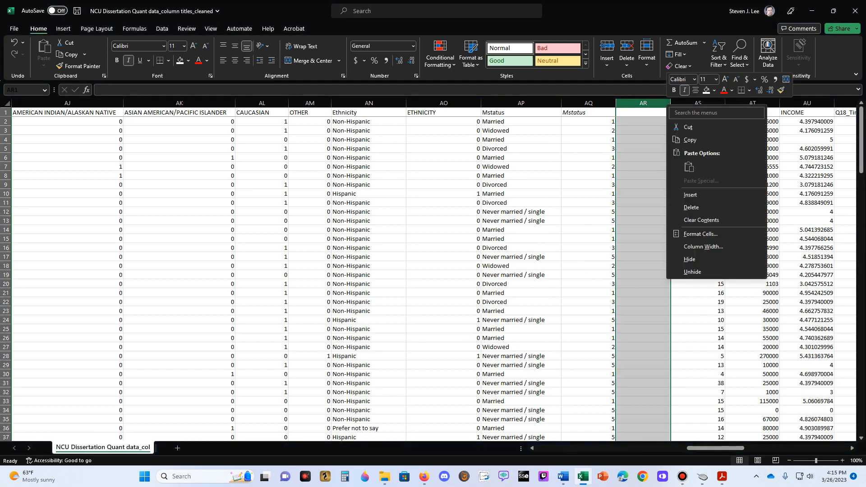
{"action": "left_click", "coordinate": [690, 194]}
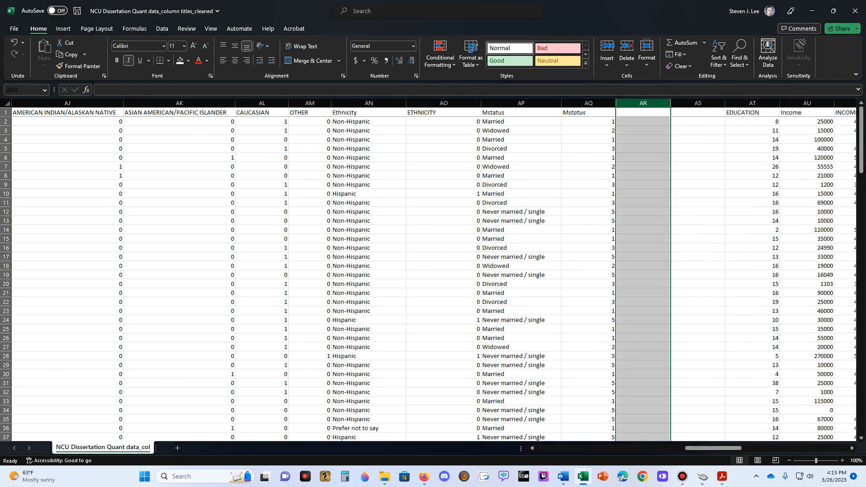
{"action": "left_click_drag", "start_coordinate": [645, 103], "coordinate": [682, 104]}
{"action": "right_click", "coordinate": [682, 104]}
{"action": "left_click", "coordinate": [703, 195]}
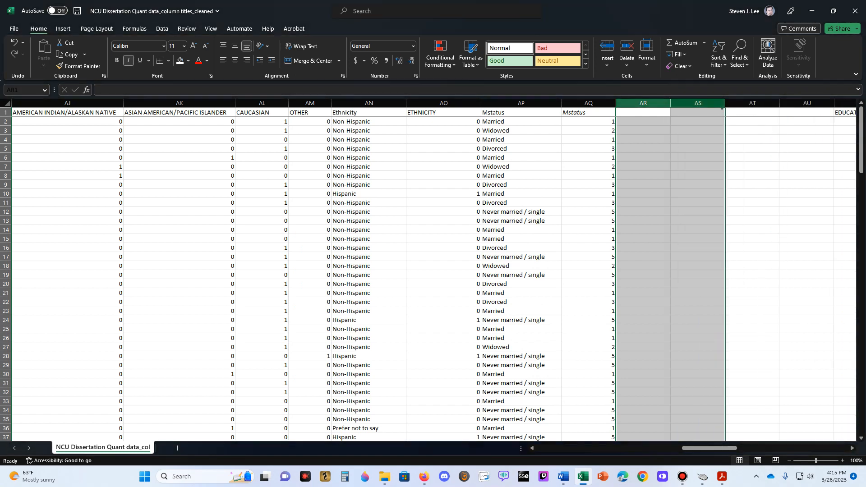
{"action": "right_click", "coordinate": [769, 104]}
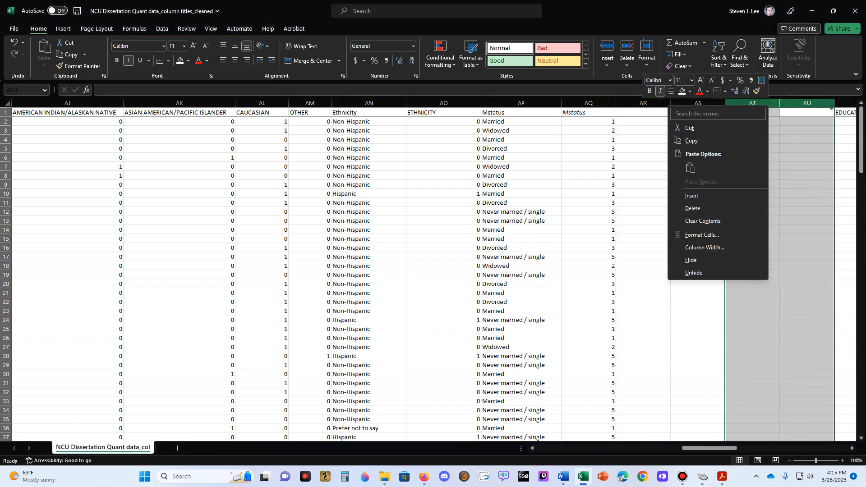
{"action": "left_click", "coordinate": [716, 196]}
{"action": "left_click", "coordinate": [643, 113]}
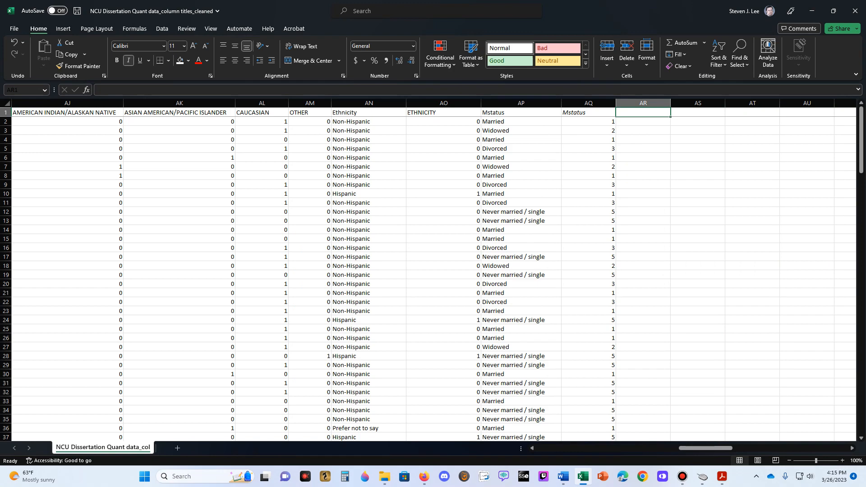
{"action": "left_click_drag", "start_coordinate": [642, 113], "coordinate": [704, 113]}
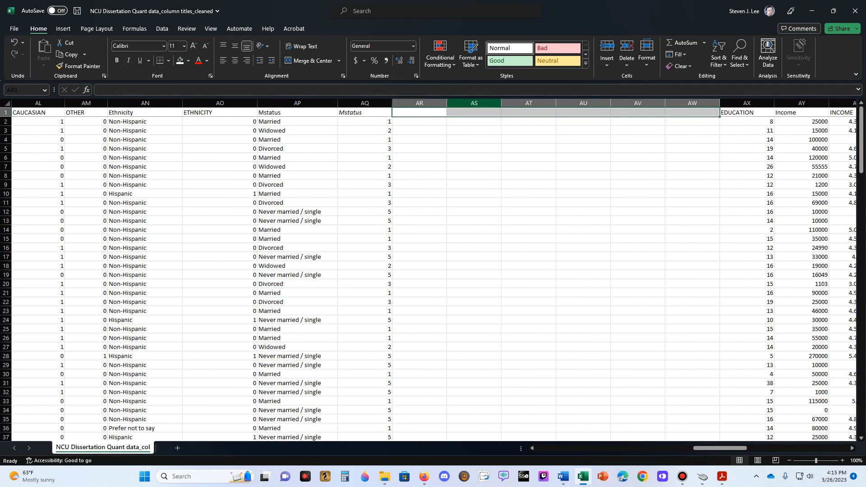
- Enter the heading MARRIED in AR1 and =IF(AQ2=1,1,0) in AR2, filling the formula down the column
{"action": "left_click", "coordinate": [419, 112]}
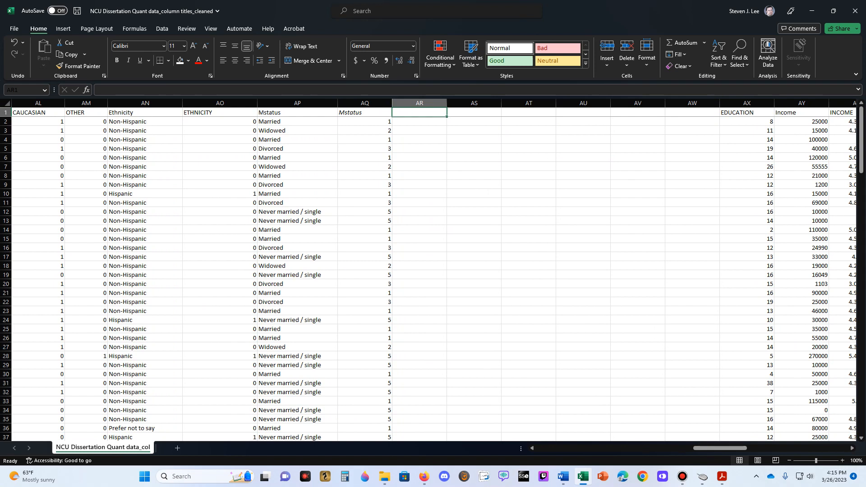
{"action": "type", "text": "MARRIED"}
{"action": "key", "text": "Return"}
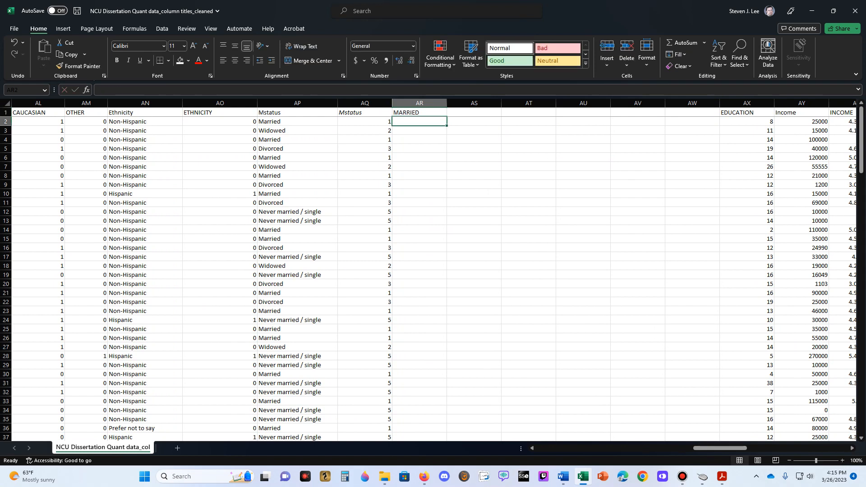
{"action": "type", "text": "=IF("}
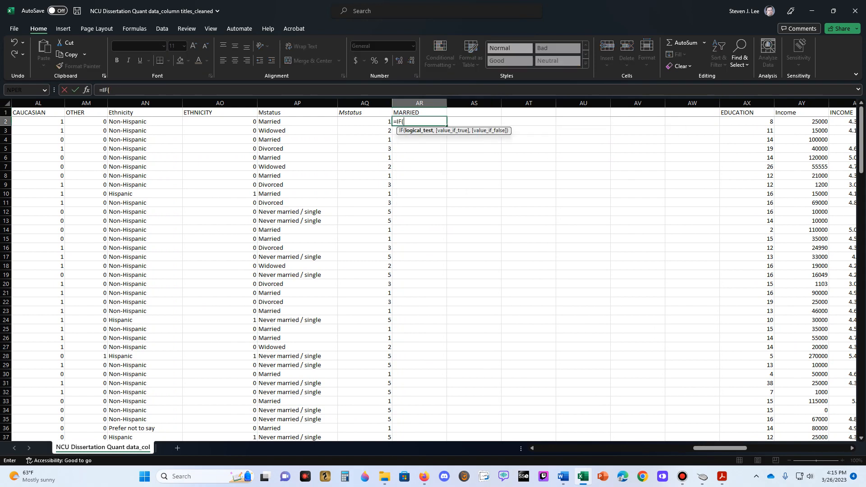
{"action": "key", "text": "Left"}
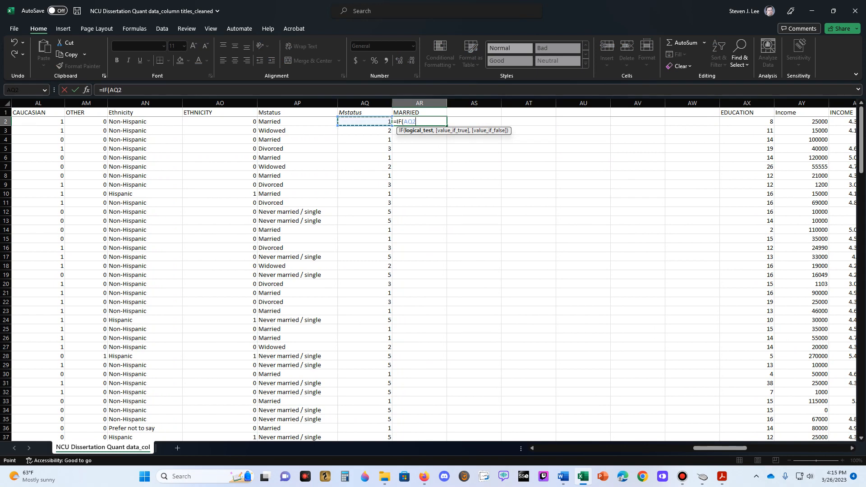
{"action": "type", "text": "=1,1,0)"}
{"action": "key", "text": "ctrl+Return"}
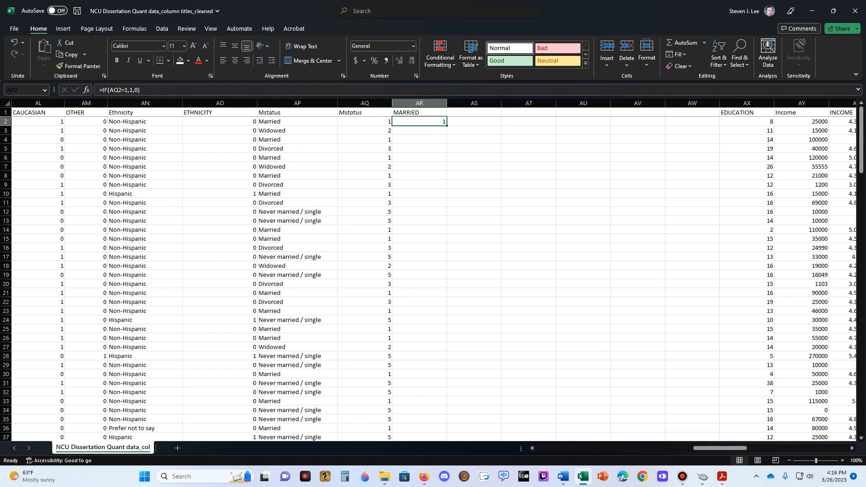
{"action": "double_click", "coordinate": [446, 126]}
{"action": "left_click", "coordinate": [420, 203]}
{"action": "left_click", "coordinate": [419, 194]}
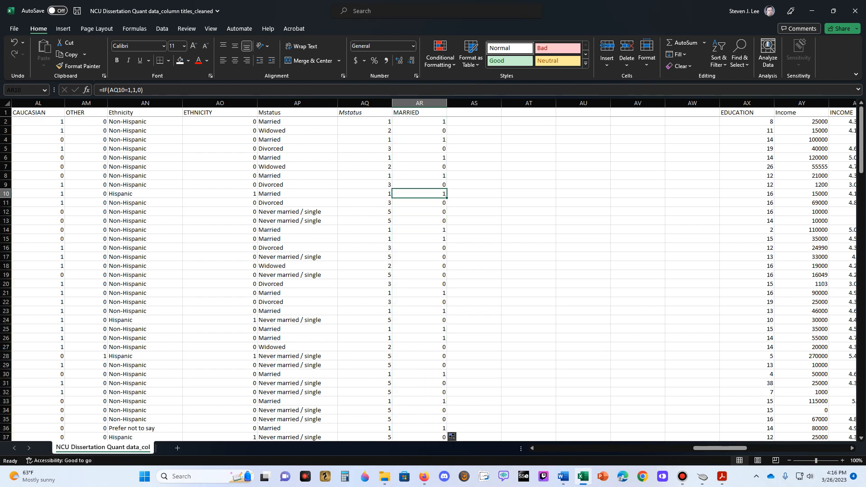
- Enter the heading WIDOWED in AS1 and =IF(AQ2=2,1,0) in AS2, filling the formula down the column
{"action": "left_click", "coordinate": [474, 112]}
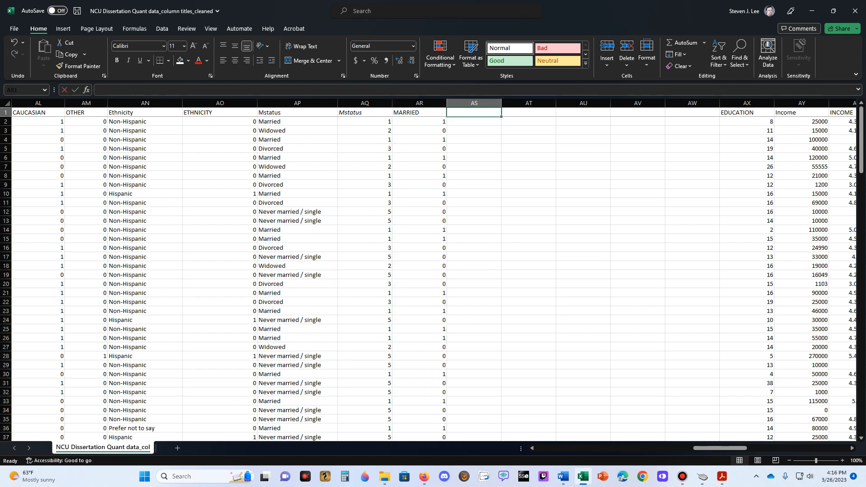
{"action": "type", "text": "WIDOWED"}
{"action": "key", "text": "Return"}
{"action": "type", "text": "=IF("}
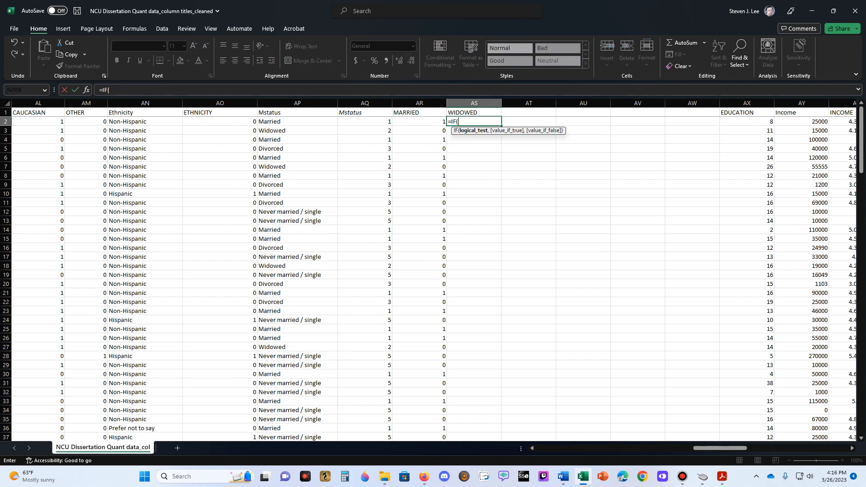
{"action": "left_click", "coordinate": [364, 122]}
{"action": "type", "text": "="}
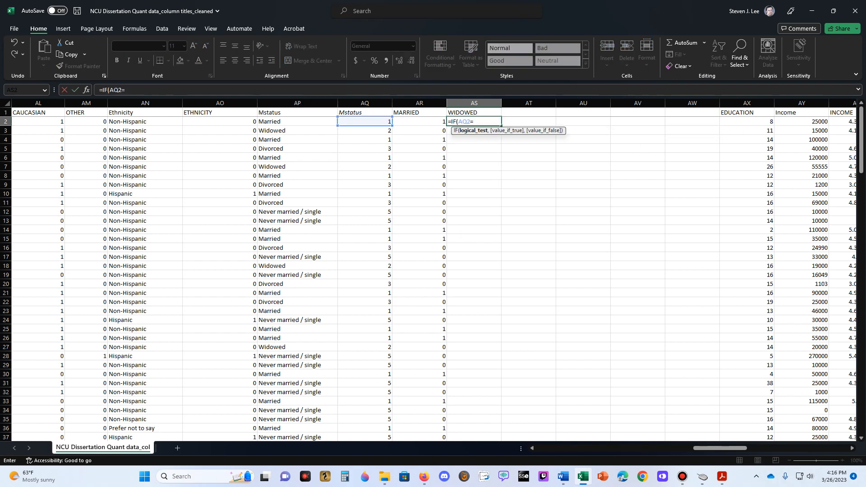
{"action": "type", "text": "2,1,0)"}
{"action": "key", "text": "ctrl+Return"}
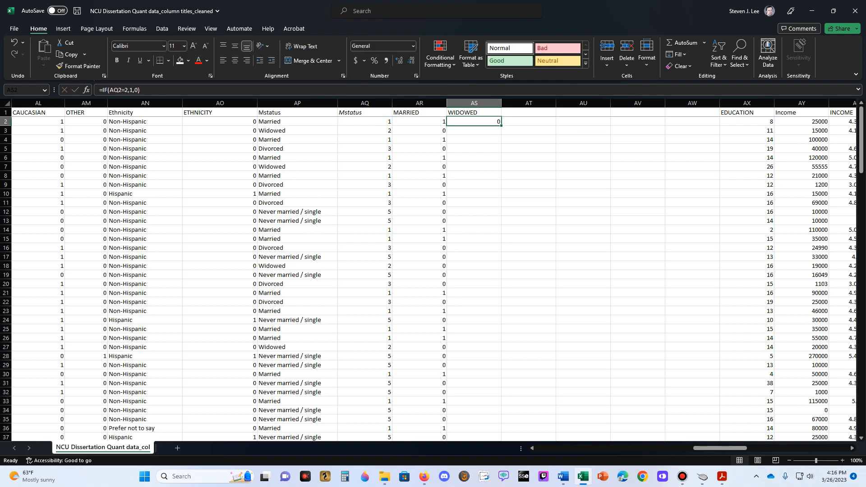
{"action": "double_click", "coordinate": [501, 126]}
- Enter the heading DIVORCED in AT1 for the next marital status dummy column
{"action": "left_click", "coordinate": [528, 113]}
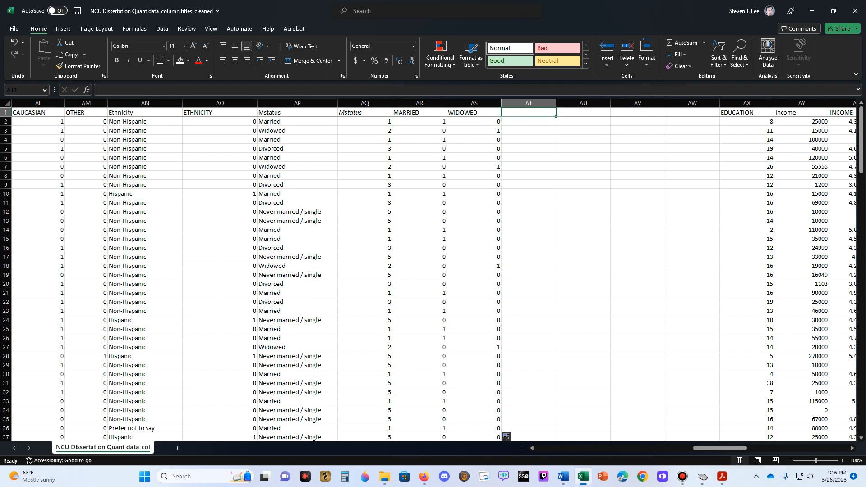
{"action": "type", "text": "DIVORCED"}
{"action": "key", "text": "Return"}
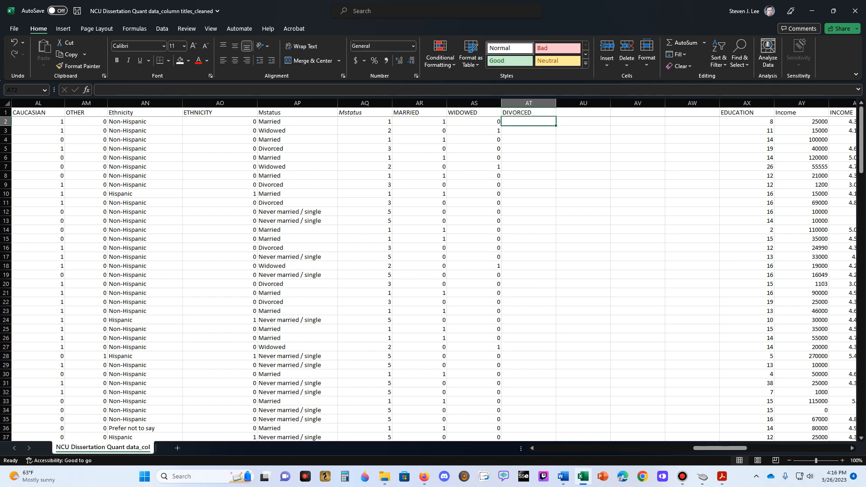
{"action": "key", "text": "Right"}
{"action": "key", "text": "Right"}
{"action": "key", "text": "Right"}
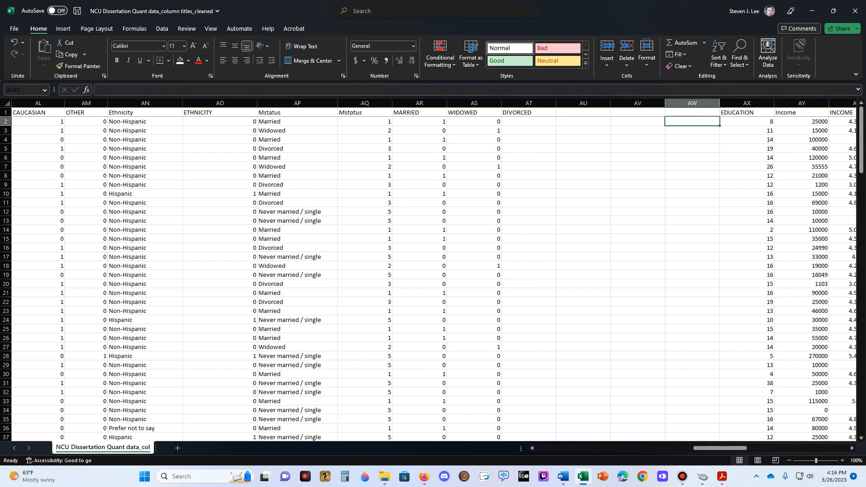
{"action": "key", "text": "Left"}
{"action": "key", "text": "Left"}
{"action": "key", "text": "Left"}
- Enter =IF(AQ2=3,1,0) in AT2 under DIVORCED, fill it down, and check the formula in AT5
{"action": "type", "text": "=IF("}
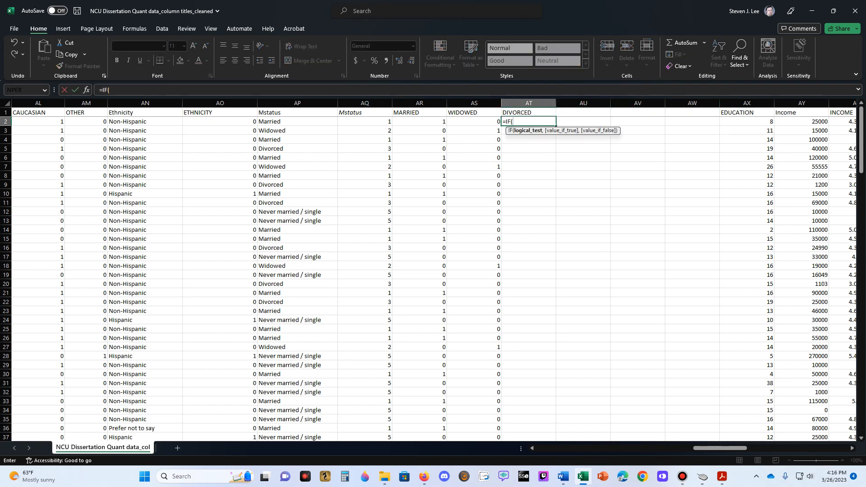
{"action": "key", "text": "Left"}
{"action": "key", "text": "Left"}
{"action": "key", "text": "Left"}
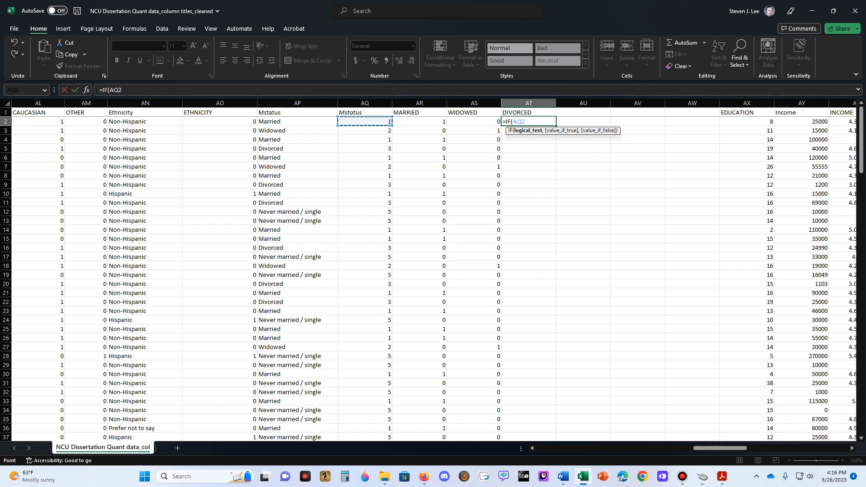
{"action": "type", "text": "="}
{"action": "type", "text": "3,1,0)"}
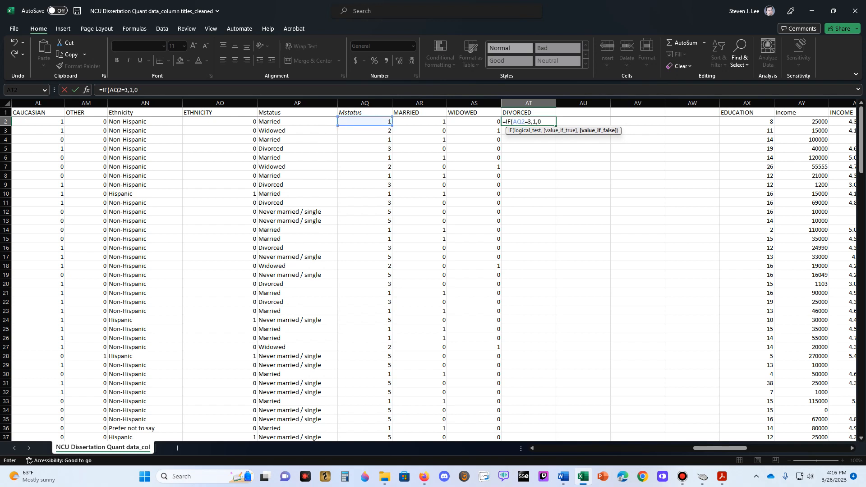
{"action": "key", "text": "ctrl+Return"}
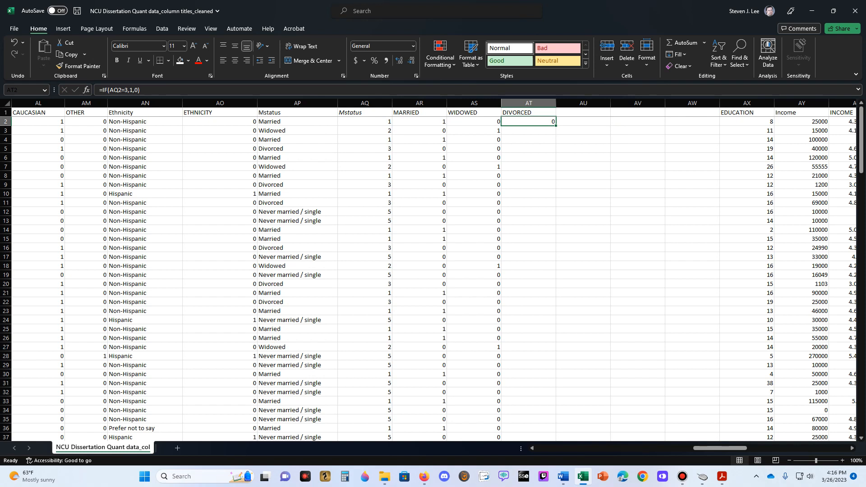
{"action": "double_click", "coordinate": [555, 125]}
{"action": "left_click", "coordinate": [529, 149]}
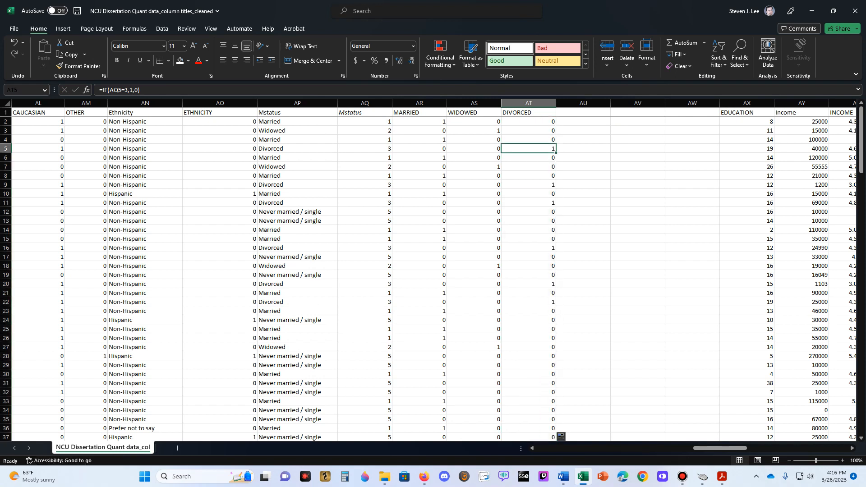
- Enter the heading SEPARATED in AU1 and =IF(AQ2=4,1,0) in AU2, filling the formula down the column
{"action": "left_click", "coordinate": [582, 112]}
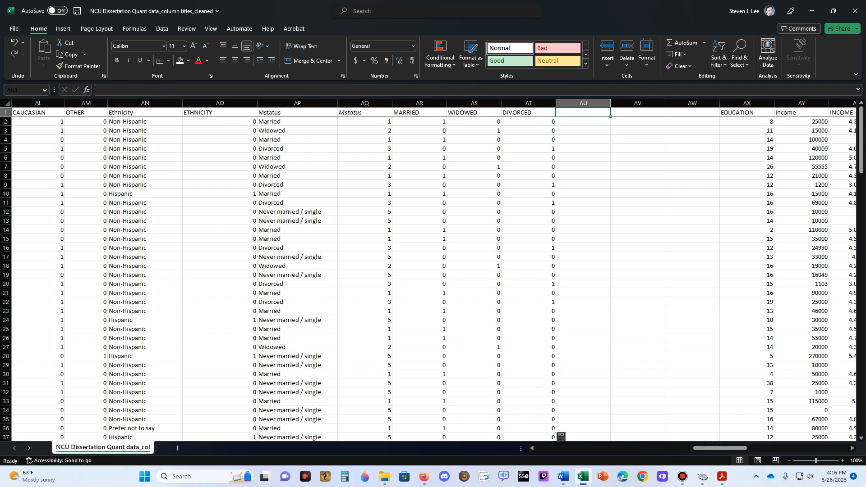
{"action": "type", "text": "SEPARATED"}
{"action": "key", "text": "Return"}
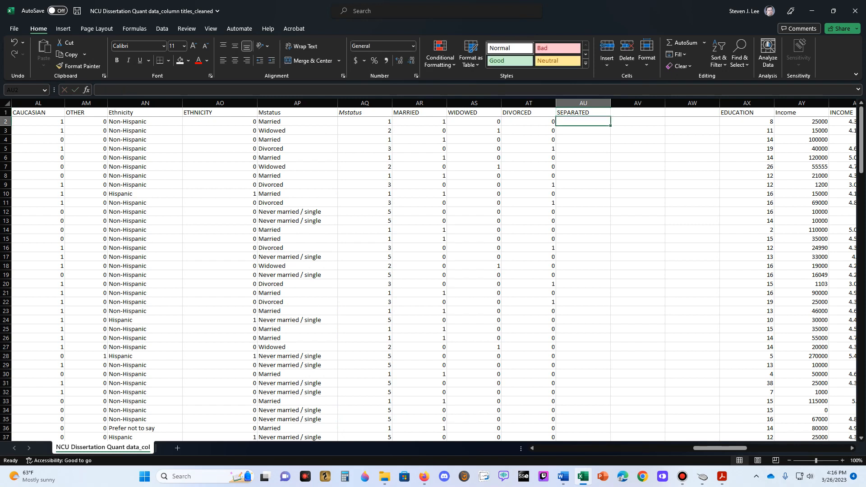
{"action": "type", "text": "=IF("}
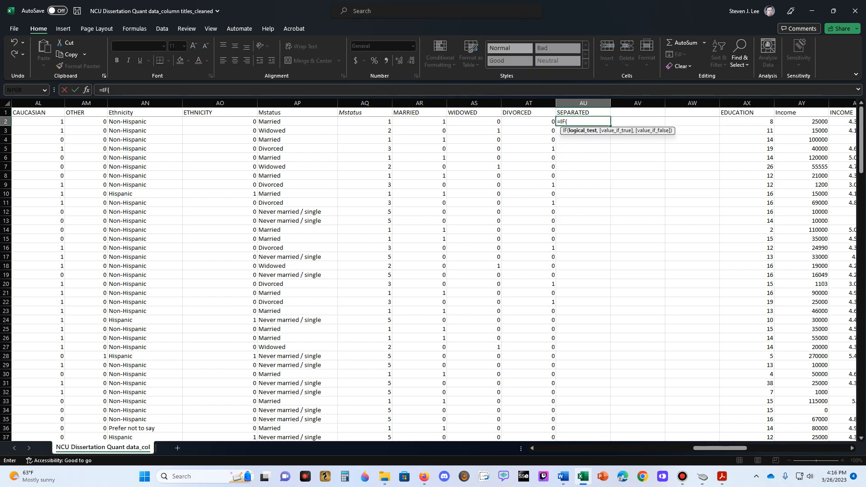
{"action": "type", "text": "AQ2="}
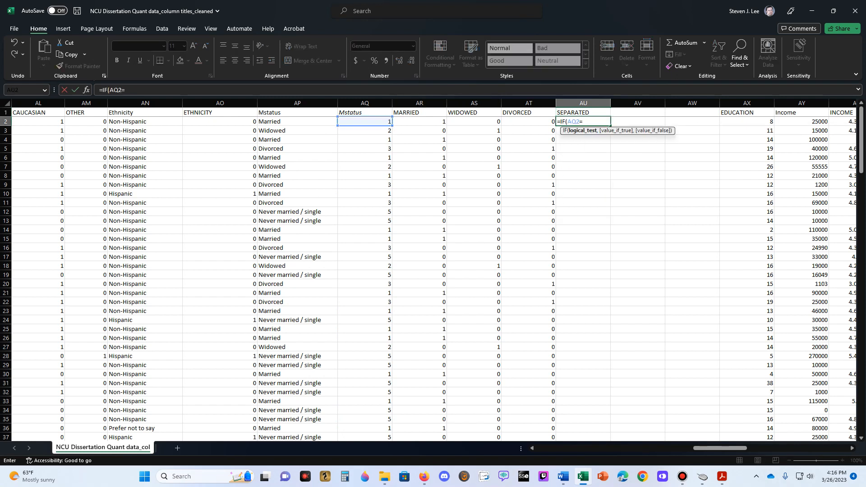
{"action": "type", "text": "-4,1,0)"}
{"action": "key", "text": "ctrl+Return"}
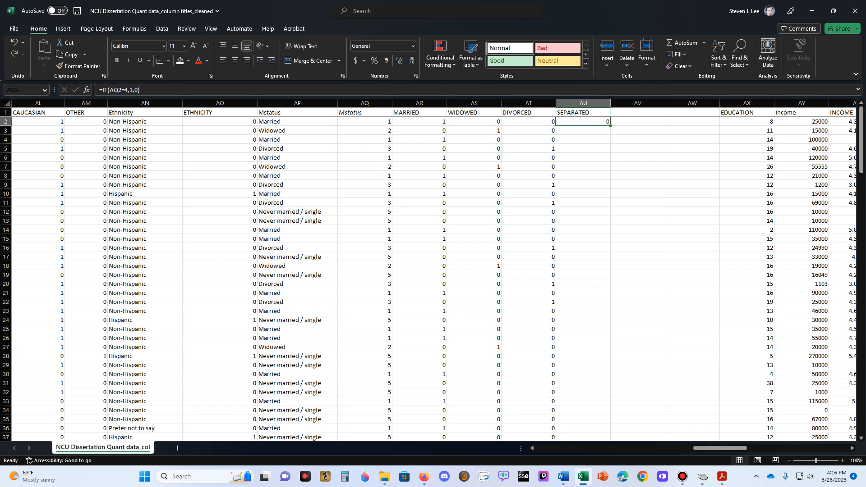
{"action": "double_click", "coordinate": [610, 126]}
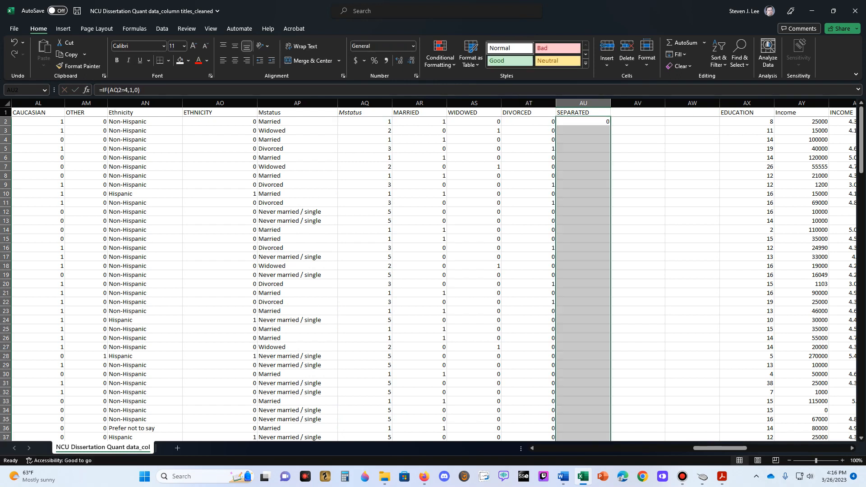
- Enter the heading SINGLE in AV1 and =IF(AQ2=5,1,0) in AV2, filling the formula down the column
{"action": "left_click", "coordinate": [637, 112]}
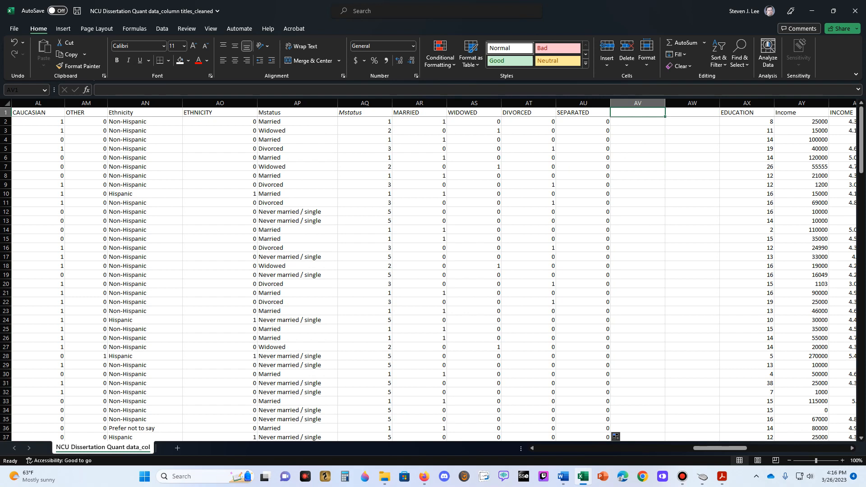
{"action": "type", "text": "SINGLE"}
{"action": "key", "text": "Return"}
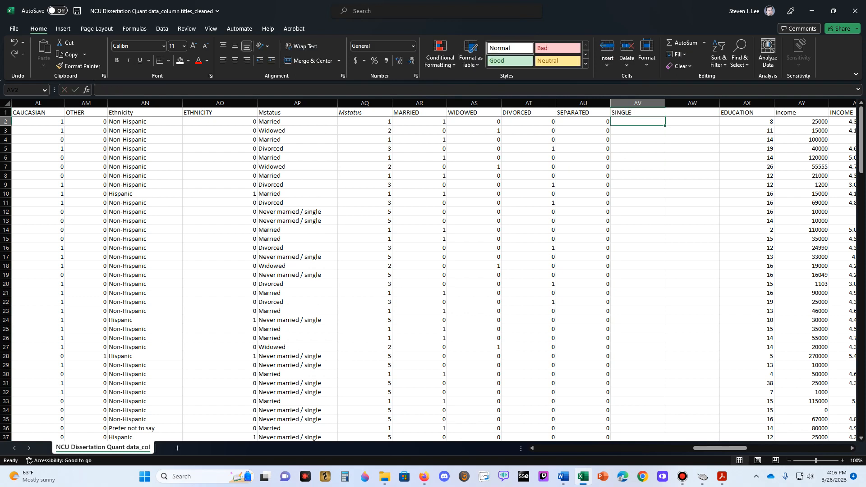
{"action": "type", "text": "=IF("}
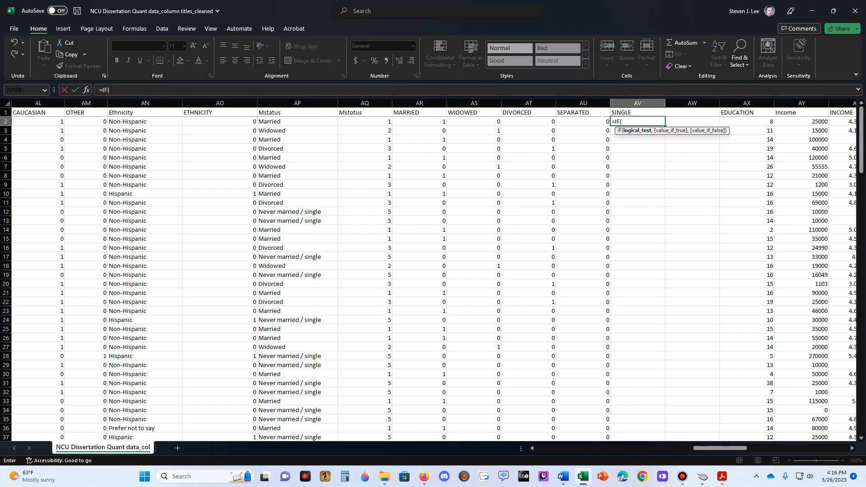
{"action": "left_click", "coordinate": [365, 122]}
{"action": "type", "text": "="}
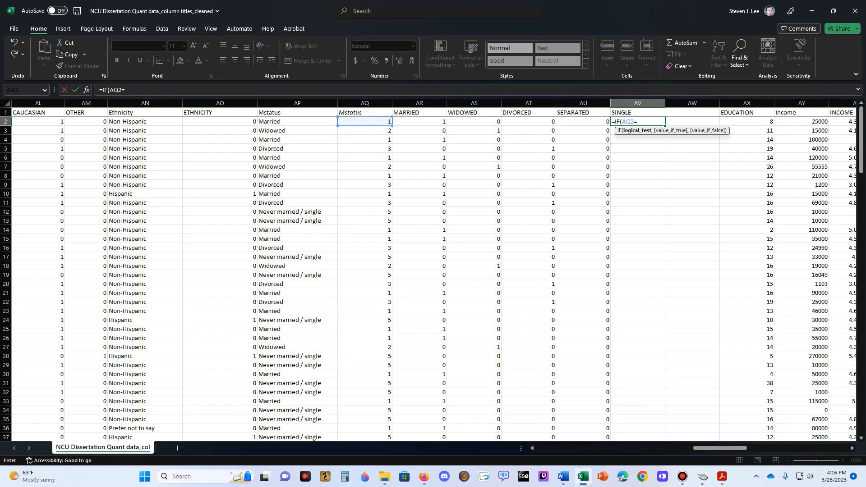
{"action": "type", "text": "5,1,0)"}
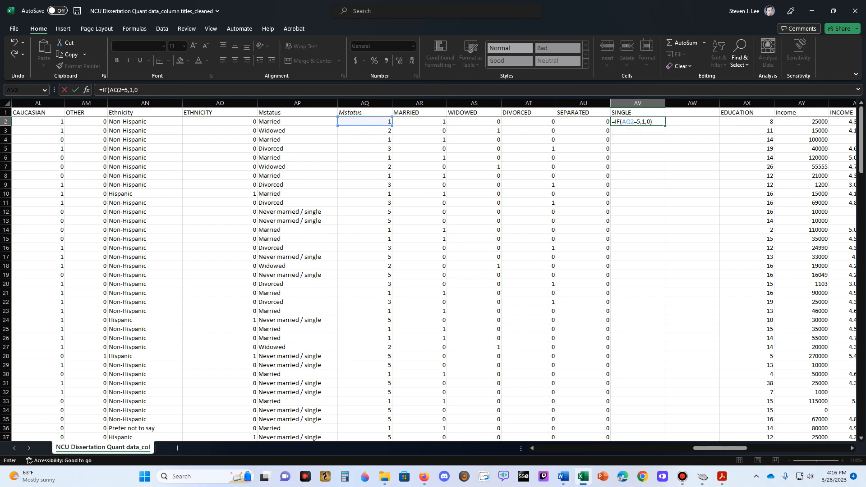
{"action": "key", "text": "ctrl+Return"}
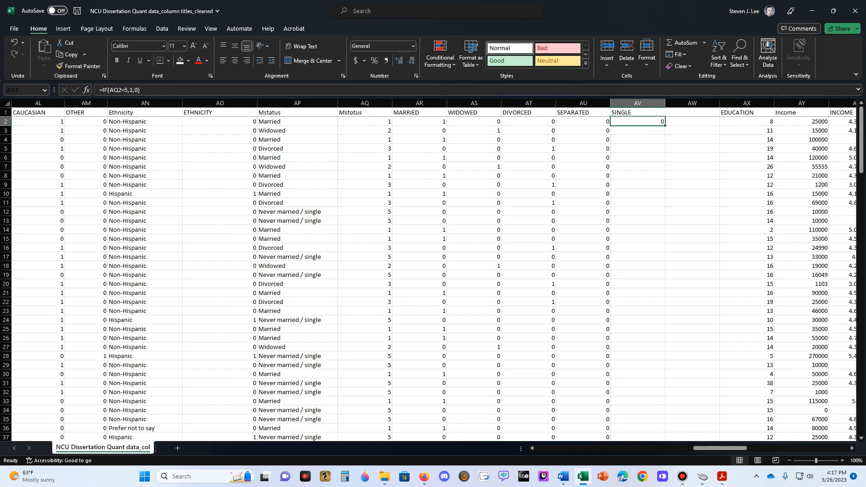
{"action": "double_click", "coordinate": [664, 126]}
{"action": "left_click", "coordinate": [638, 211]}
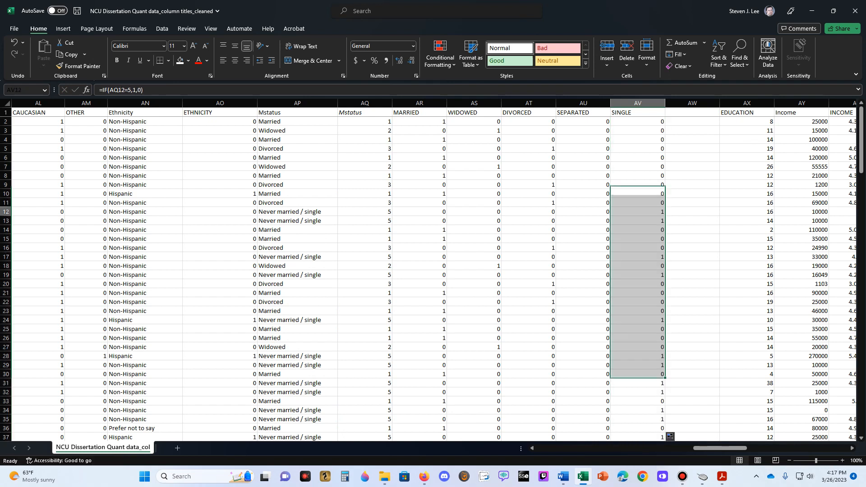
- Enter the heading PREFER NOT TO SAY in AW1 and widen column AW to fit it
{"action": "left_click", "coordinate": [692, 112]}
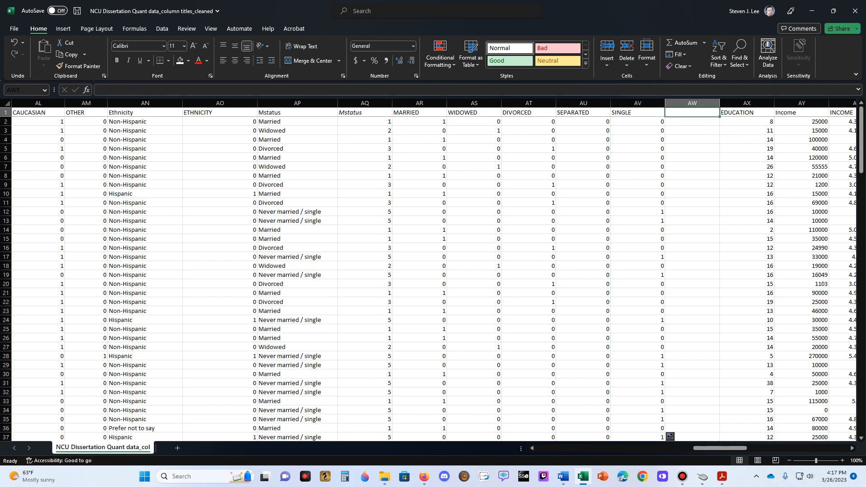
{"action": "type", "text": "PREFER NOT TO SAY"}
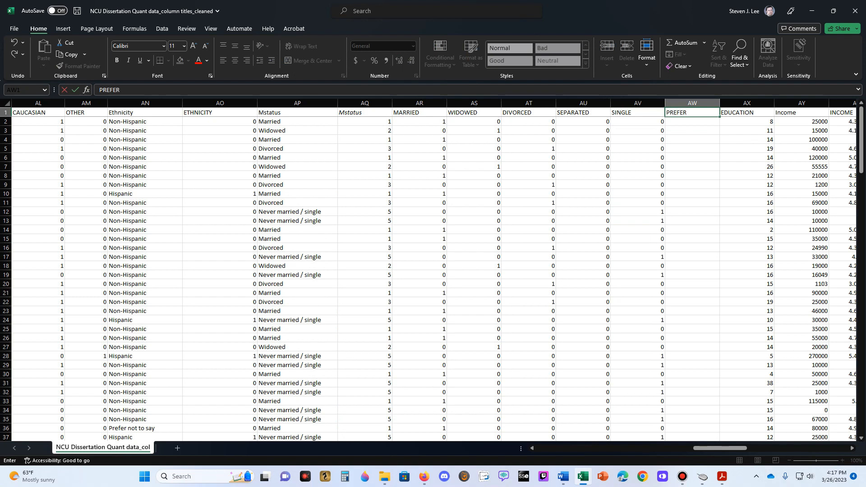
{"action": "key", "text": "Return"}
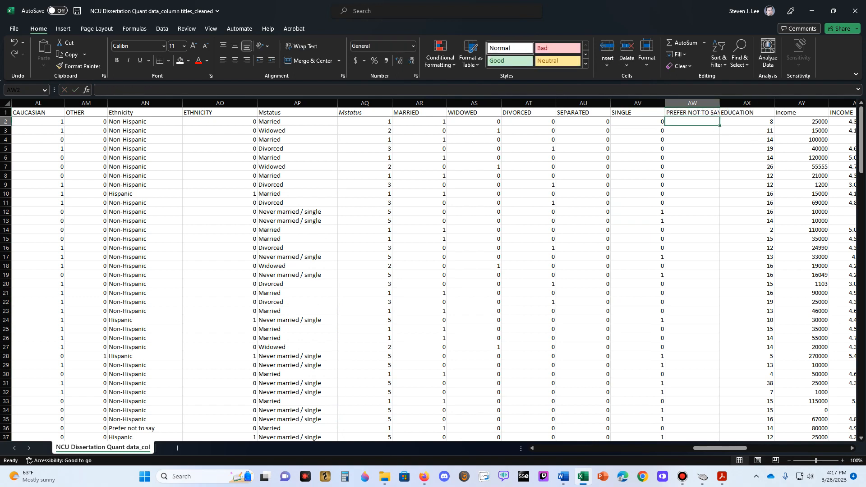
{"action": "double_click", "coordinate": [720, 103]}
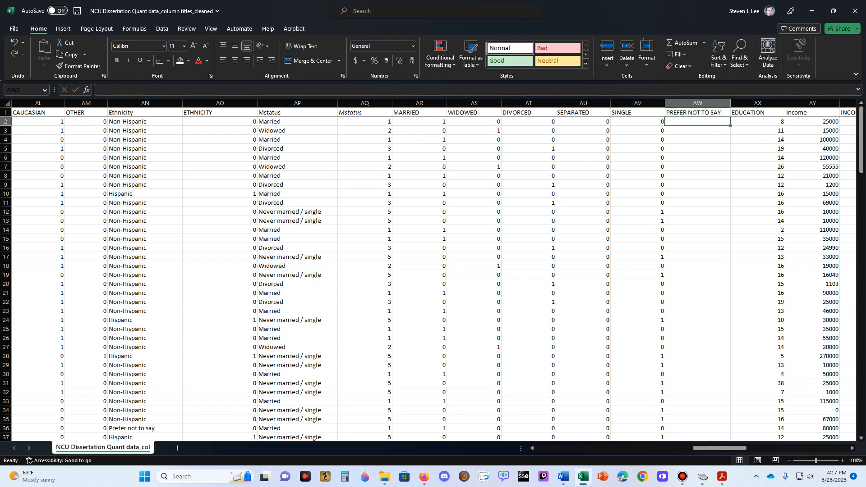
- Enter =IF(AQ2=6,1,0) in AW2 under PREFER NOT TO SAY and fill it down the column
{"action": "type", "text": "=IF("}
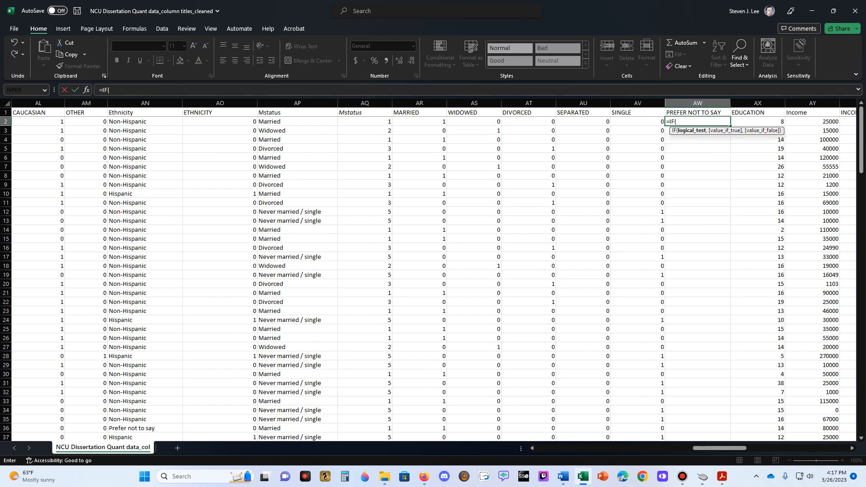
{"action": "left_click", "coordinate": [365, 121]}
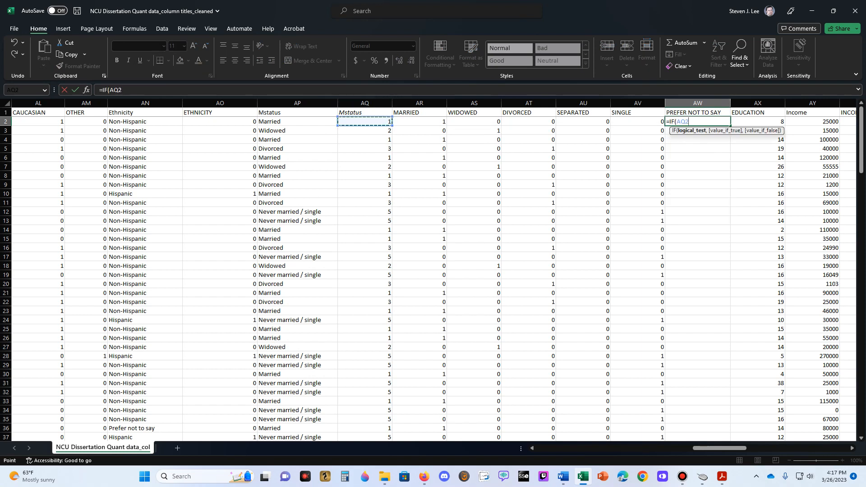
{"action": "type", "text": "=6,1,0)"}
{"action": "key", "text": "ctrl+Return"}
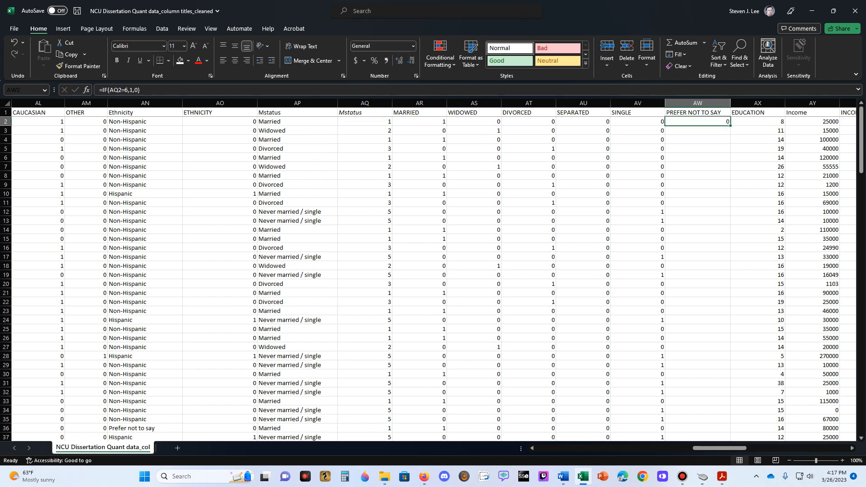
{"action": "double_click", "coordinate": [730, 125]}
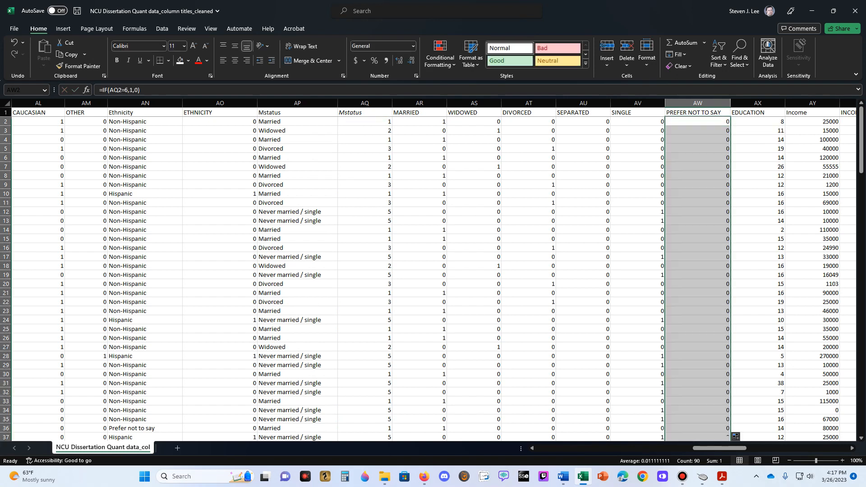
- Check the PREFER NOT TO SAY values against the Mstatus answers down to the last data row, including the formula in AW49
{"action": "left_click", "coordinate": [698, 229]}
{"action": "key", "text": "Down"}
{"action": "key", "text": "Down"}
{"action": "key", "text": "Down"}
{"action": "key", "text": "Down"}
{"action": "key", "text": "Down"}
{"action": "key", "text": "Down"}
{"action": "key", "text": "Down"}
{"action": "key", "text": "Down"}
{"action": "key", "text": "Down"}
{"action": "key", "text": "Down"}
{"action": "key", "text": "Down"}
{"action": "key", "text": "Down"}
{"action": "key", "text": "Down"}
{"action": "key", "text": "Down"}
{"action": "key", "text": "Down"}
{"action": "key", "text": "Down"}
{"action": "key", "text": "Down"}
{"action": "key", "text": "Down"}
{"action": "key", "text": "Down"}
{"action": "key", "text": "Down"}
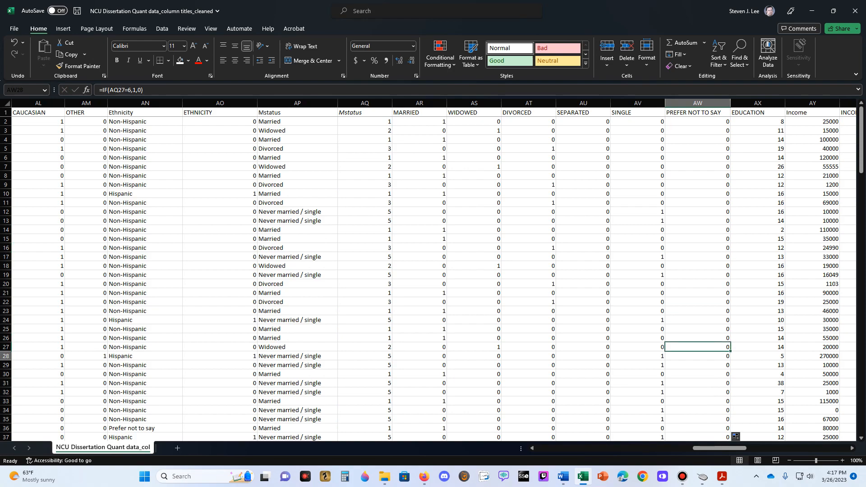
{"action": "key", "text": "Down"}
{"action": "key", "text": "Down"}
{"action": "key", "text": "Down"}
{"action": "key", "text": "Down"}
{"action": "key", "text": "Down"}
{"action": "key", "text": "Down"}
{"action": "key", "text": "Down"}
{"action": "key", "text": "Down"}
{"action": "key", "text": "Down"}
{"action": "key", "text": "Down"}
{"action": "key", "text": "Down"}
{"action": "key", "text": "Down"}
{"action": "key", "text": "Down"}
{"action": "key", "text": "Down"}
{"action": "key", "text": "Down"}
{"action": "key", "text": "Down"}
{"action": "key", "text": "Down"}
{"action": "key", "text": "Down"}
{"action": "key", "text": "Down"}
{"action": "key", "text": "Down"}
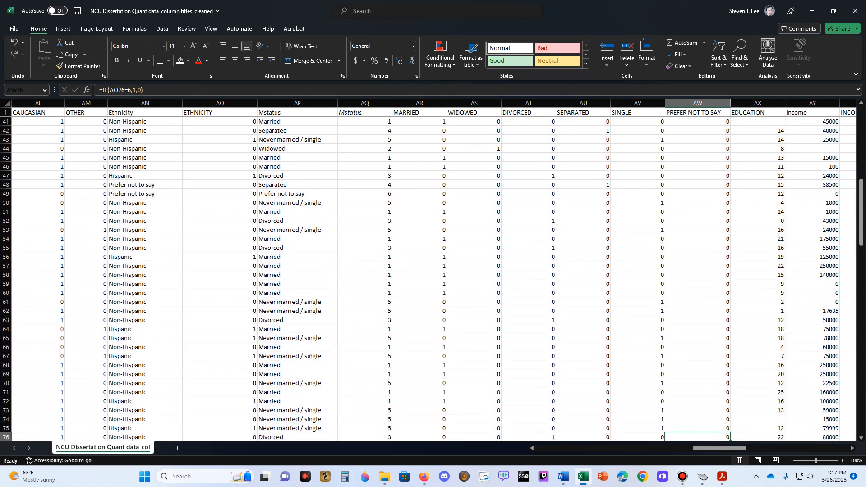
{"action": "key", "text": "Down"}
{"action": "key", "text": "Down"}
{"action": "key", "text": "Down"}
{"action": "key", "text": "Down"}
{"action": "key", "text": "Down"}
{"action": "key", "text": "Down"}
{"action": "key", "text": "Down"}
{"action": "key", "text": "Down"}
{"action": "key", "text": "Down"}
{"action": "key", "text": "Down"}
{"action": "key", "text": "Down"}
{"action": "key", "text": "Down"}
{"action": "key", "text": "Down"}
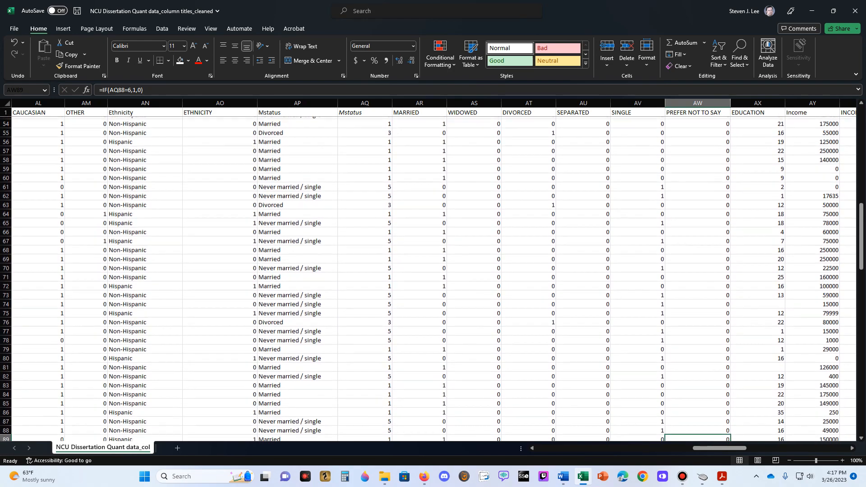
{"action": "key", "text": "Up"}
{"action": "key", "text": "Up"}
{"action": "key", "text": "Up"}
{"action": "key", "text": "Up"}
{"action": "key", "text": "Up"}
{"action": "key", "text": "Up"}
{"action": "key", "text": "Up"}
{"action": "key", "text": "Up"}
{"action": "key", "text": "Up"}
{"action": "key", "text": "Up"}
{"action": "key", "text": "Up"}
{"action": "key", "text": "Up"}
{"action": "key", "text": "Up"}
{"action": "key", "text": "Up"}
{"action": "key", "text": "Up"}
{"action": "key", "text": "Up"}
{"action": "key", "text": "Up"}
{"action": "key", "text": "Up"}
{"action": "key", "text": "Up"}
{"action": "key", "text": "Up"}
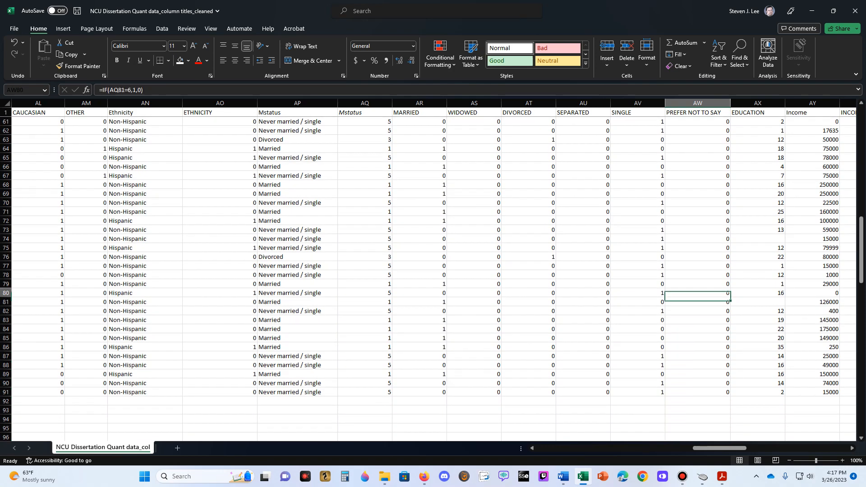
{"action": "key", "text": "Up"}
{"action": "key", "text": "Up"}
{"action": "key", "text": "Up"}
{"action": "key", "text": "Up"}
{"action": "key", "text": "Up"}
{"action": "key", "text": "Up"}
{"action": "key", "text": "Up"}
{"action": "key", "text": "Up"}
{"action": "key", "text": "Up"}
{"action": "key", "text": "Up"}
{"action": "key", "text": "Up"}
{"action": "key", "text": "Up"}
{"action": "key", "text": "Up"}
{"action": "key", "text": "Up"}
{"action": "key", "text": "Up"}
{"action": "key", "text": "Up"}
{"action": "key", "text": "Up"}
{"action": "key", "text": "Up"}
{"action": "key", "text": "Up"}
{"action": "key", "text": "Up"}
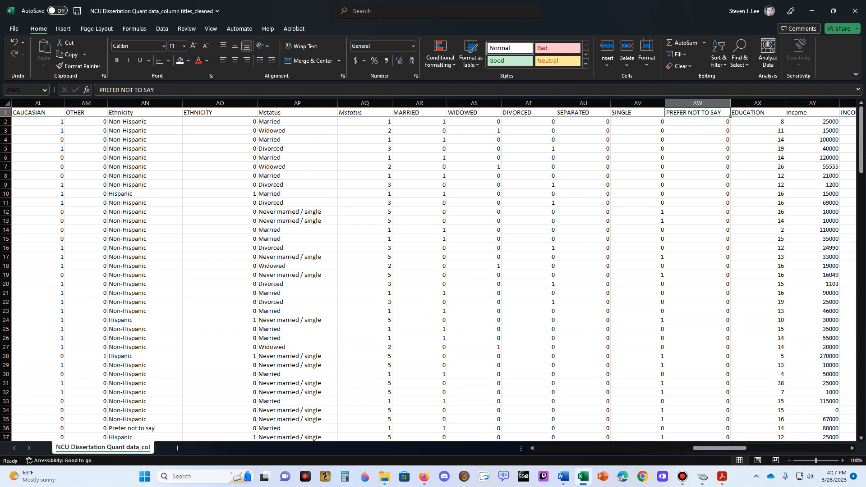
{"action": "scroll", "coordinate": [431, 274], "scroll_direction": "down", "scroll_amount": 7}
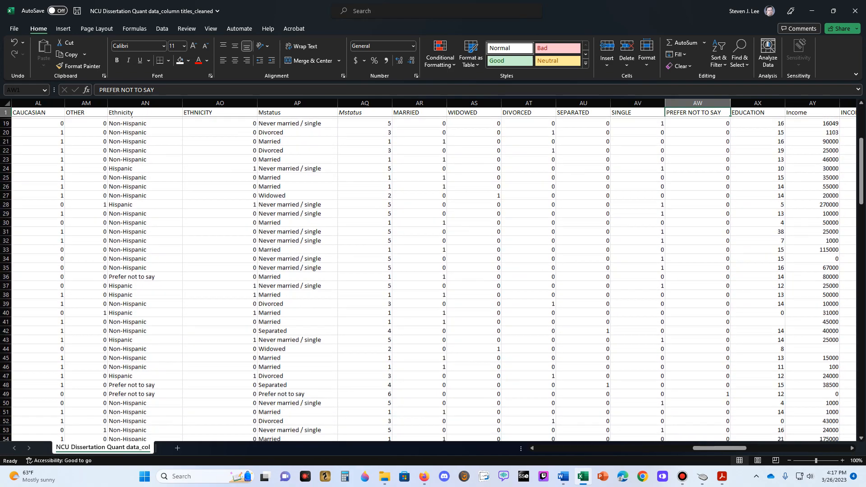
{"action": "scroll", "coordinate": [432, 274], "scroll_direction": "down", "scroll_amount": 2}
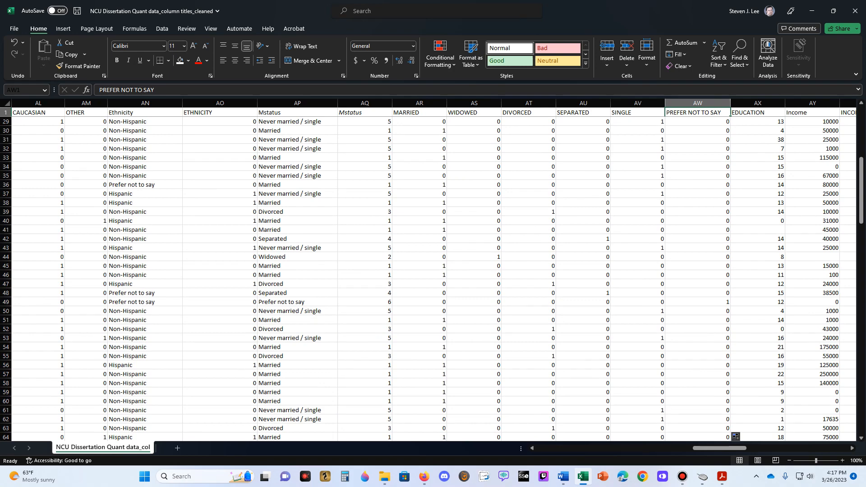
{"action": "left_click", "coordinate": [744, 301]}
{"action": "left_click", "coordinate": [715, 301]}
{"action": "scroll", "coordinate": [715, 302], "scroll_direction": "up", "scroll_amount": 9}
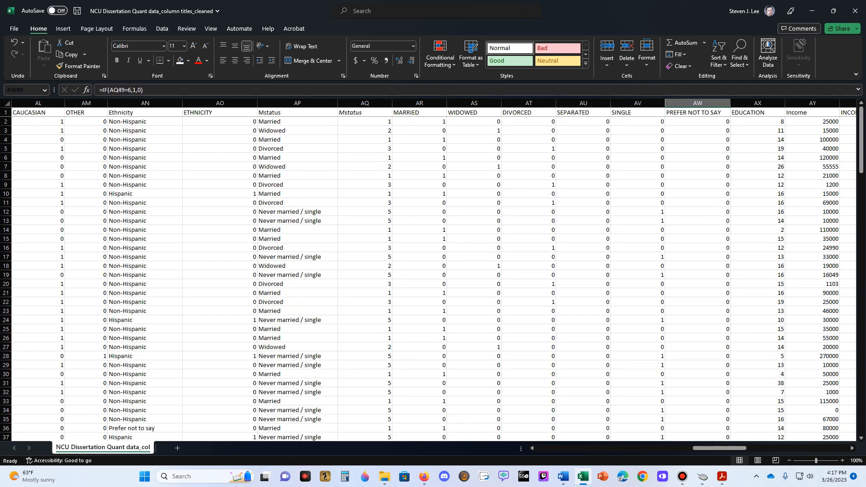
- Review the row 1 headings from EDUCATION through the Q18_Timing columns and back to the marital status dummy columns
{"action": "left_click", "coordinate": [758, 139]}
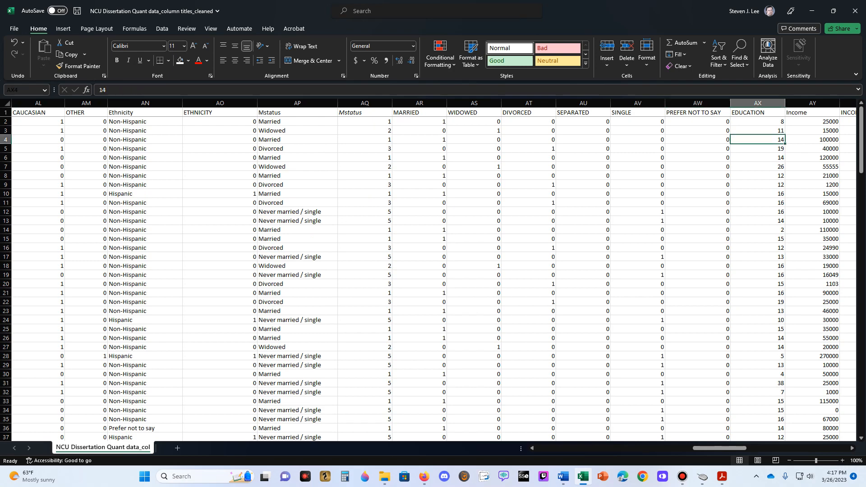
{"action": "key", "text": "Up"}
{"action": "key", "text": "Up"}
{"action": "key", "text": "Up"}
{"action": "key", "text": "Right"}
{"action": "key", "text": "Right"}
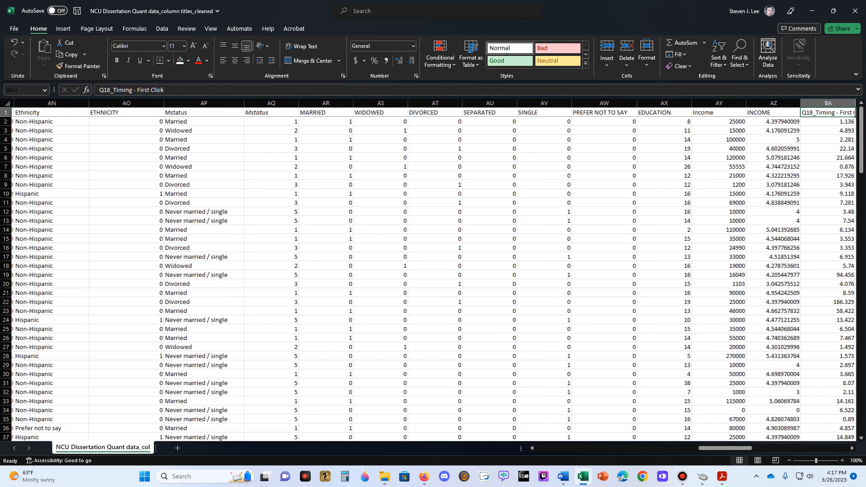
{"action": "key", "text": "Right"}
{"action": "key", "text": "Right"}
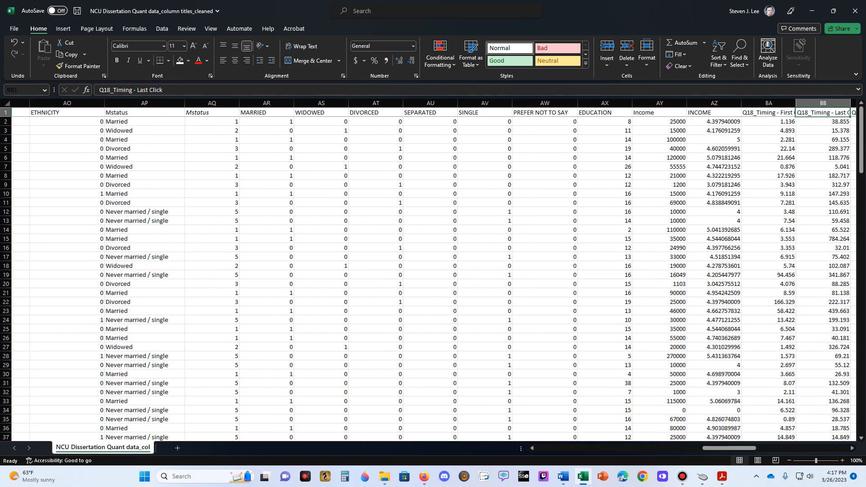
{"action": "key", "text": "Left"}
{"action": "key", "text": "Left"}
{"action": "key", "text": "Left"}
{"action": "key", "text": "Left"}
{"action": "key", "text": "Left"}
{"action": "key", "text": "Left"}
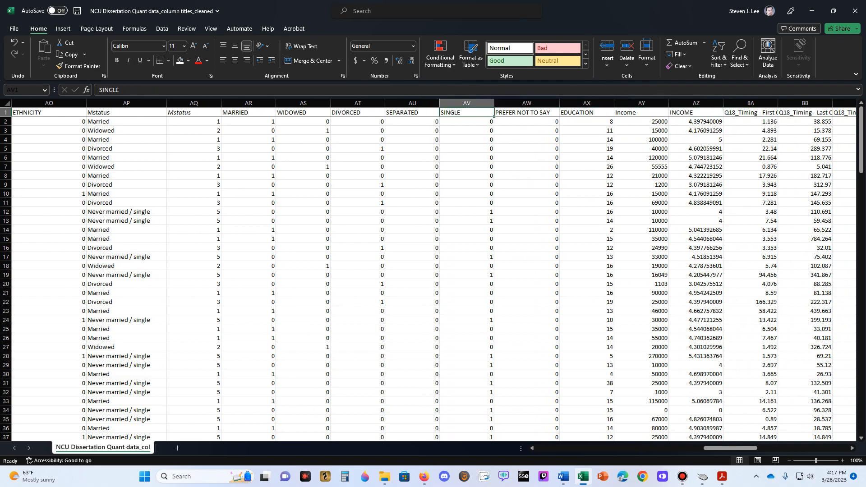